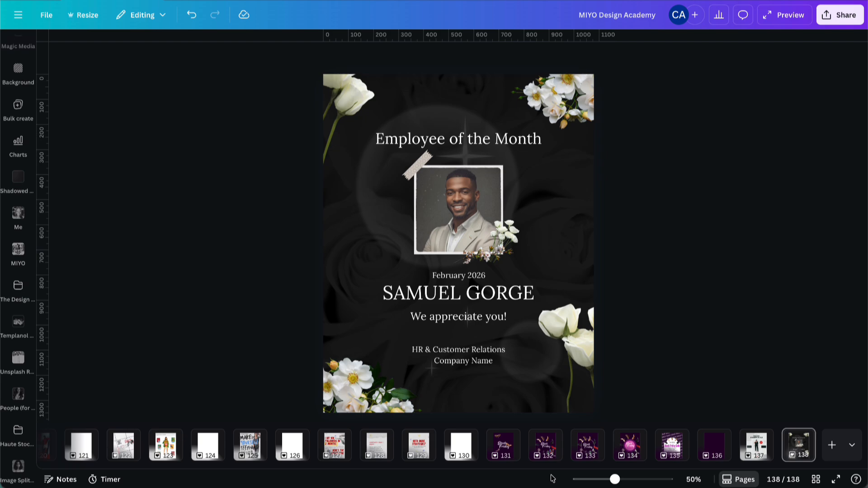
- Add a blank page at the end of the design and set its background to dark gray brown (#201c15)
{"action": "left_click", "coordinate": [831, 446]}
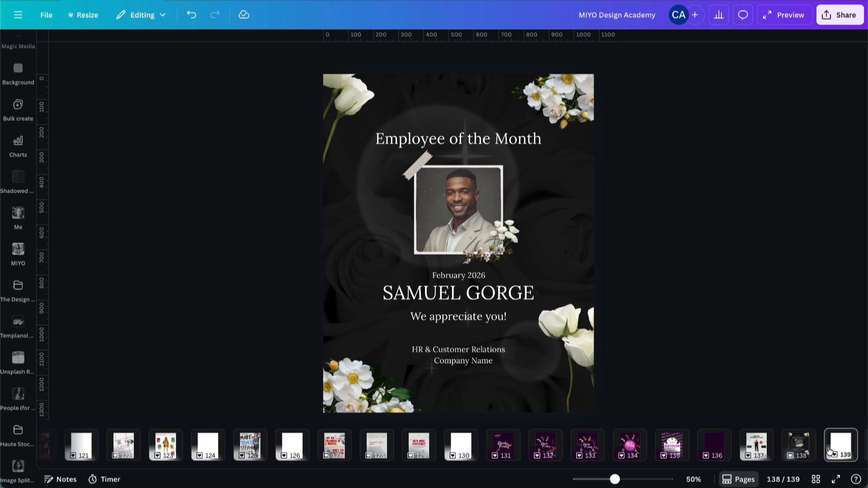
{"action": "left_click", "coordinate": [830, 447]}
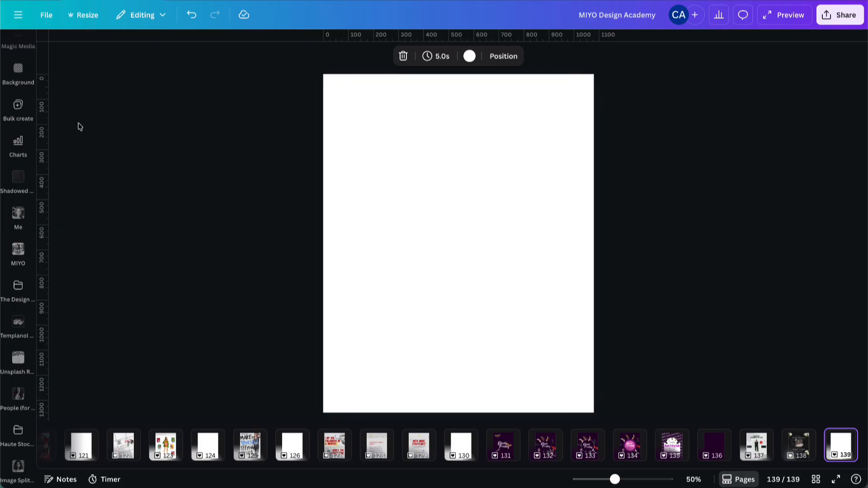
{"action": "left_click", "coordinate": [340, 118]}
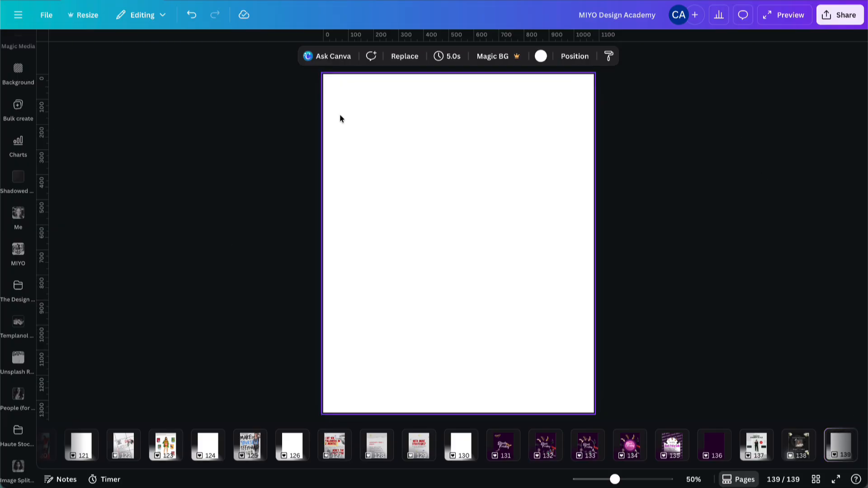
{"action": "left_click", "coordinate": [540, 56]}
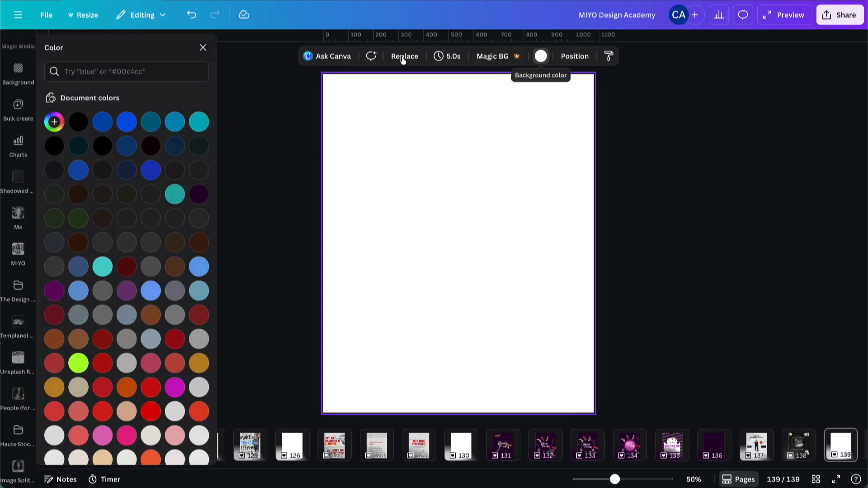
{"action": "scroll", "coordinate": [104, 290], "scroll_direction": "down", "scroll_amount": 10}
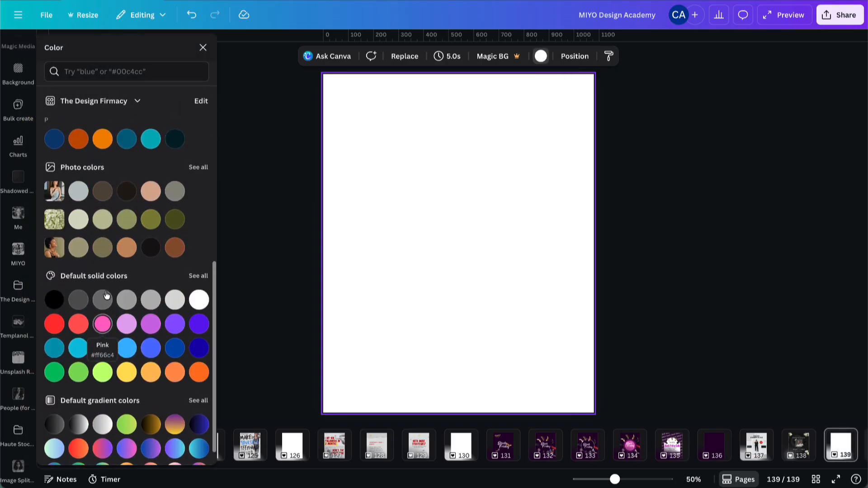
{"action": "scroll", "coordinate": [106, 294], "scroll_direction": "up", "scroll_amount": 1}
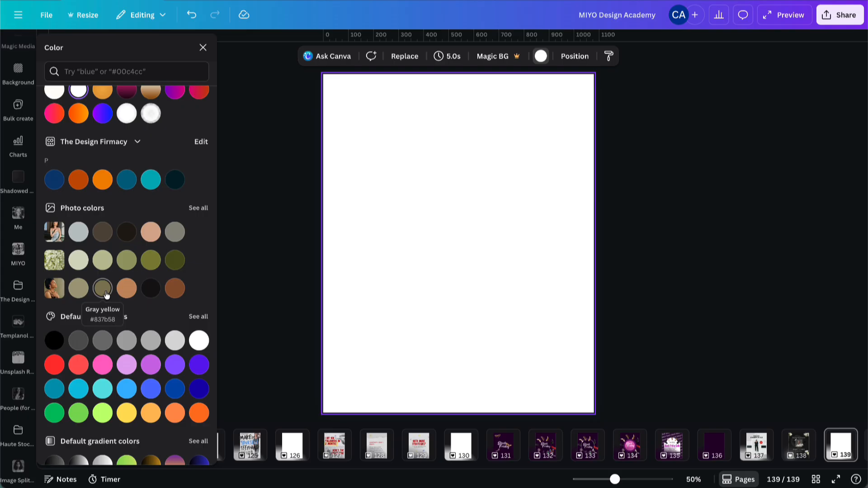
{"action": "left_click", "coordinate": [126, 232]}
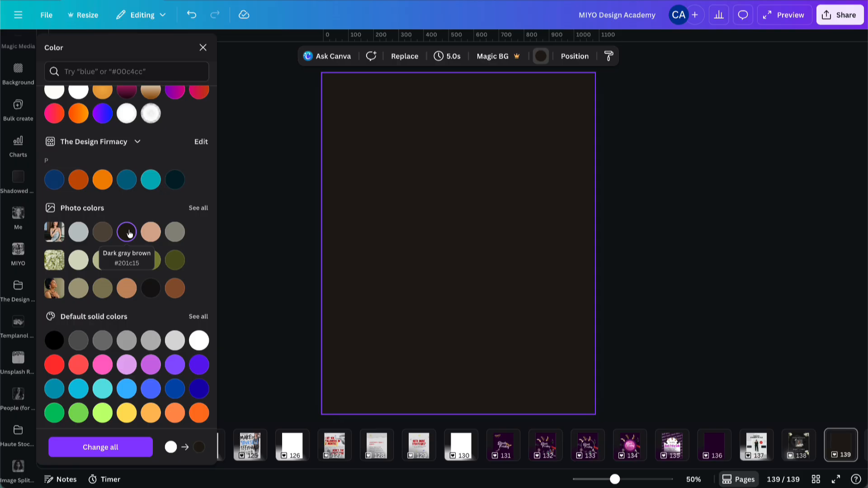
{"action": "left_click", "coordinate": [290, 204]}
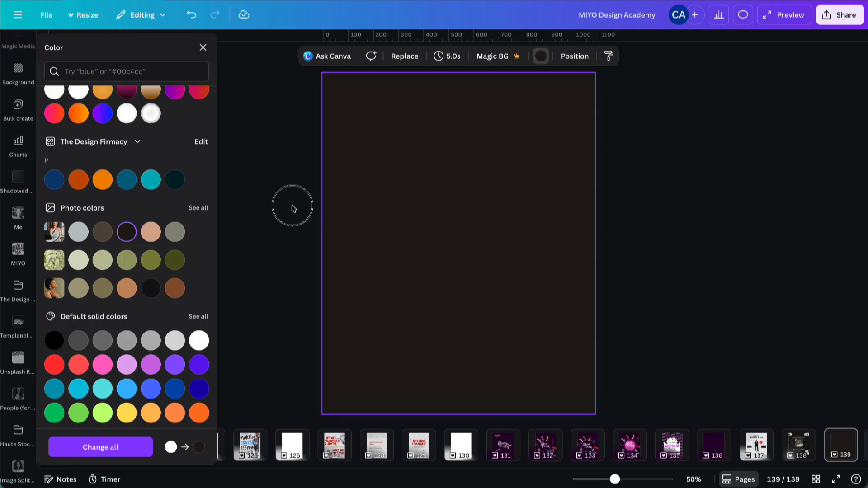
- Add a straight line near the page's upper edge, about 912 px long, and center it horizontally on the page
{"action": "left_click", "coordinate": [11, 75]}
{"action": "scroll", "coordinate": [13, 82], "scroll_direction": "up", "scroll_amount": 5}
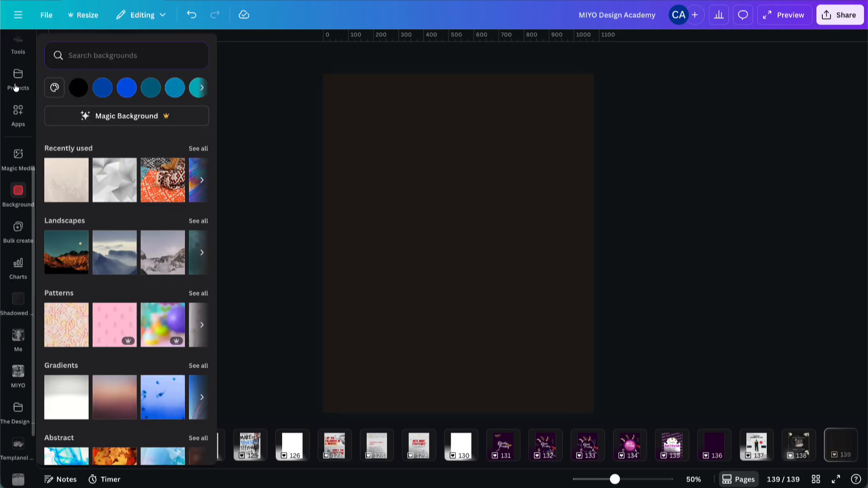
{"action": "left_click", "coordinate": [16, 86]}
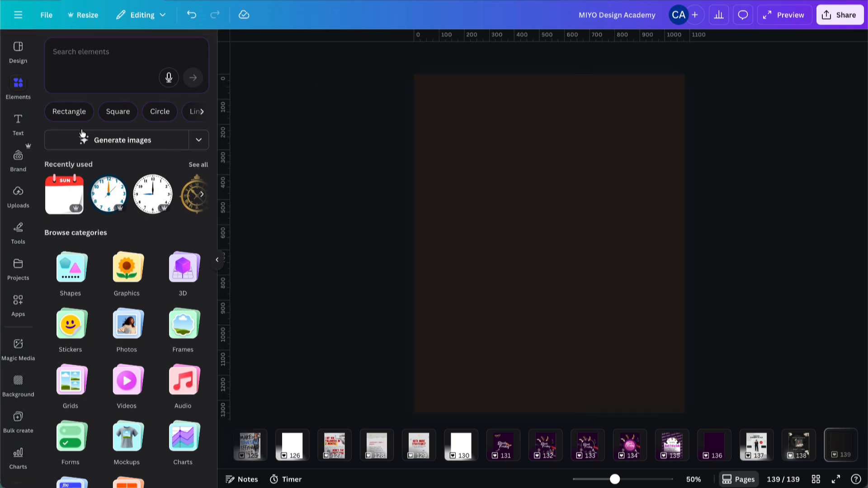
{"action": "left_click", "coordinate": [73, 267]}
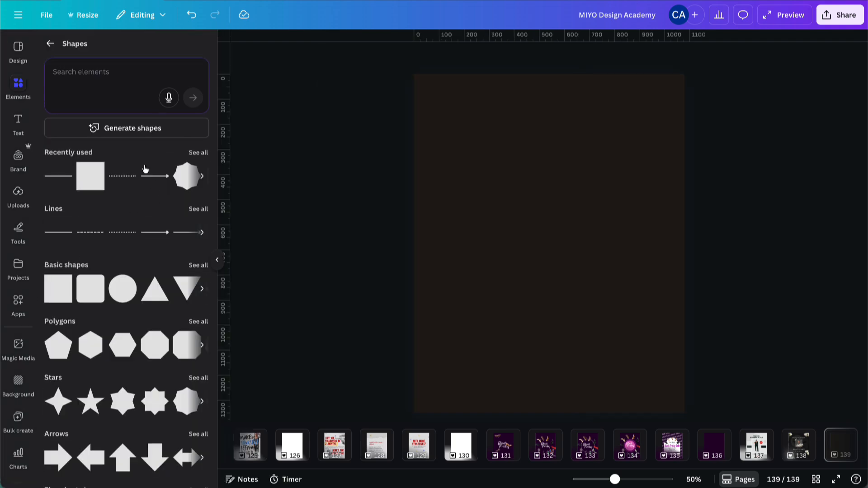
{"action": "left_click", "coordinate": [61, 176]}
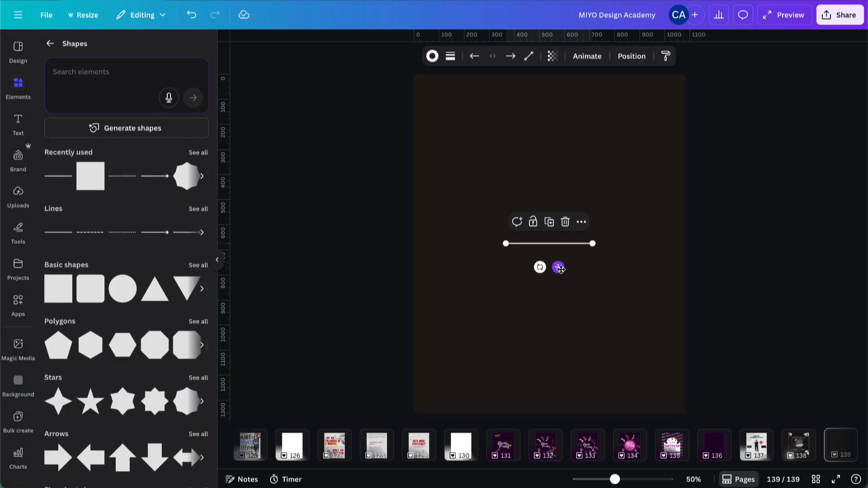
{"action": "left_click_drag", "start_coordinate": [558, 267], "coordinate": [488, 132]}
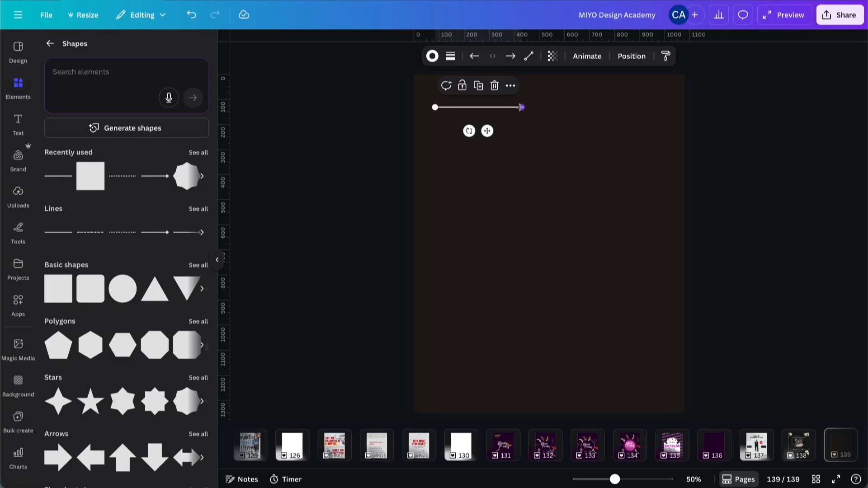
{"action": "left_click_drag", "start_coordinate": [522, 108], "coordinate": [663, 106]}
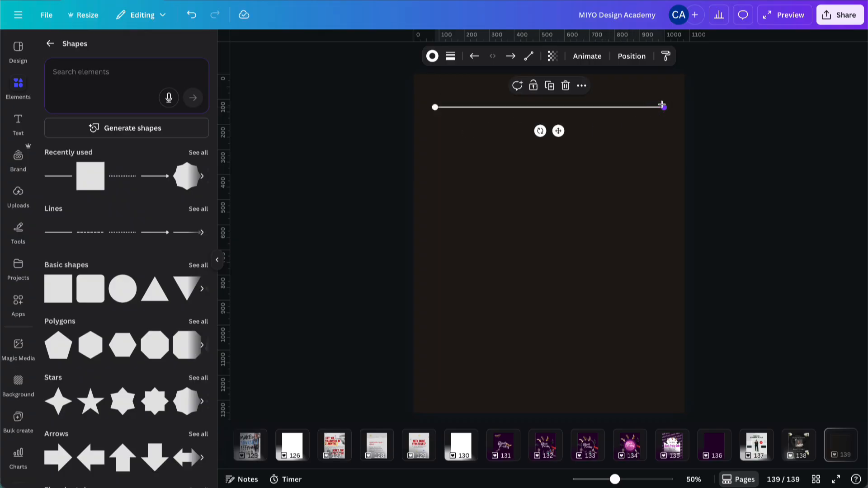
{"action": "left_click", "coordinate": [637, 57]}
{"action": "left_click", "coordinate": [163, 193]}
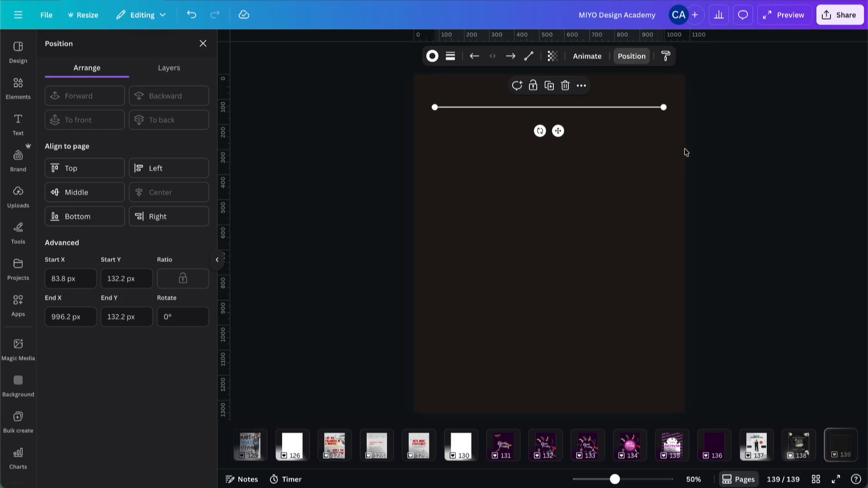
- Place a copy of the line near the page's lower edge and shift both lines slightly down together
{"action": "left_click_drag", "start_coordinate": [558, 131], "coordinate": [568, 402]}
{"action": "left_click_drag", "start_coordinate": [739, 392], "coordinate": [499, 94]}
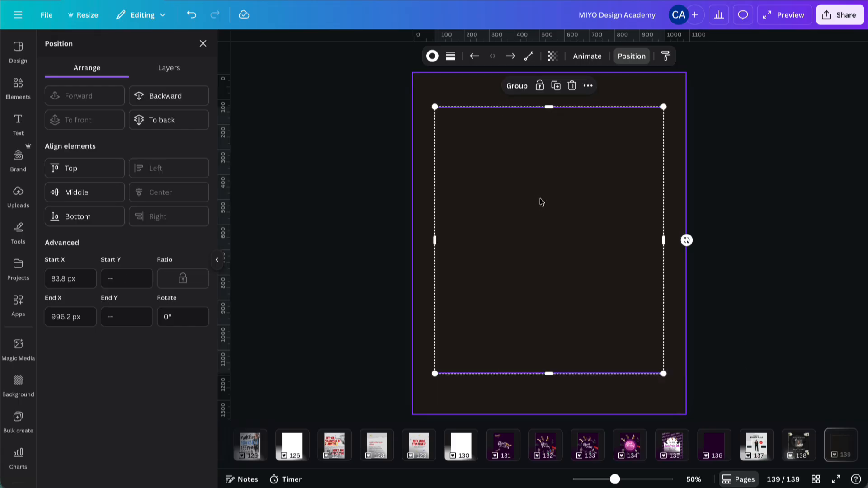
{"action": "left_click_drag", "start_coordinate": [539, 202], "coordinate": [540, 204]}
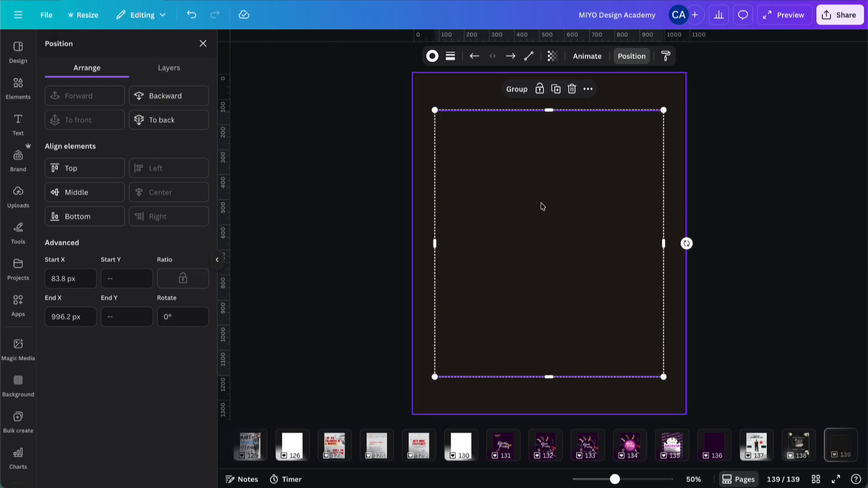
{"action": "left_click", "coordinate": [716, 169]}
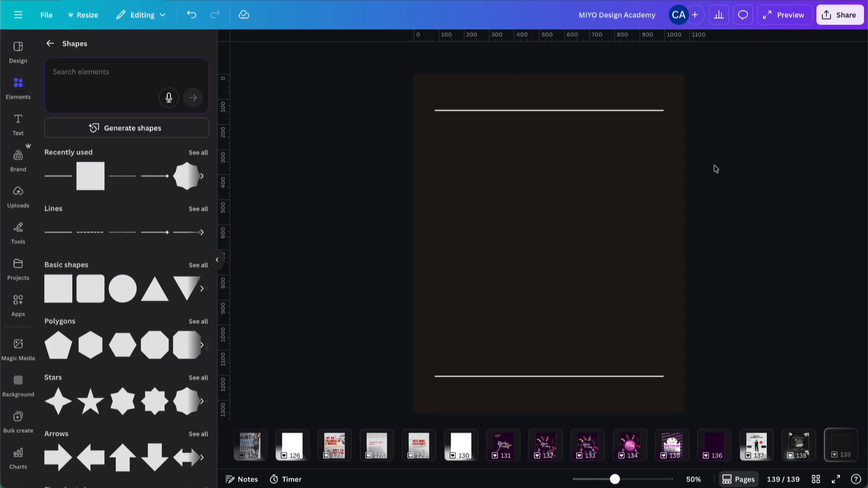
- Insert a circular photo frame and place it in the page's lower-left area, just above the lower line
{"action": "left_click", "coordinate": [51, 44]}
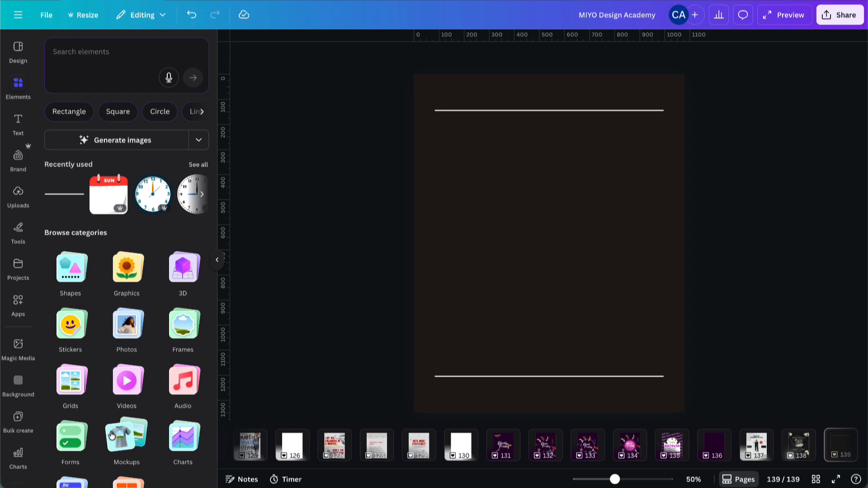
{"action": "left_click", "coordinate": [196, 327]}
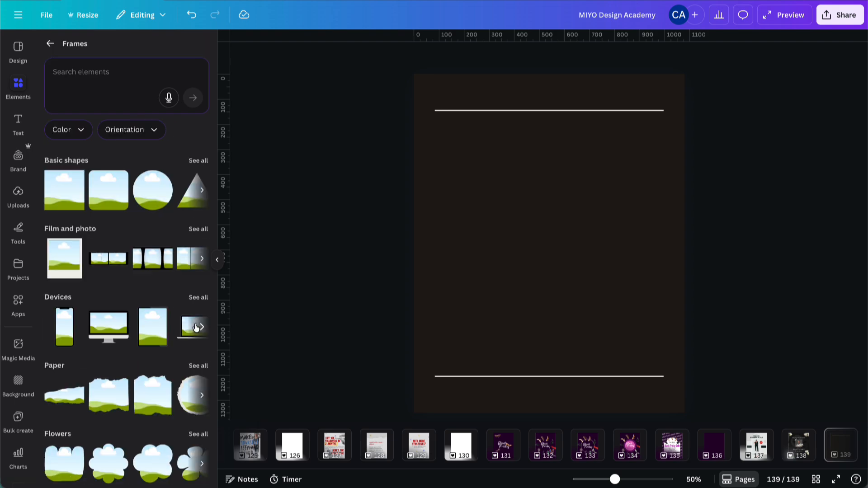
{"action": "left_click", "coordinate": [150, 192]}
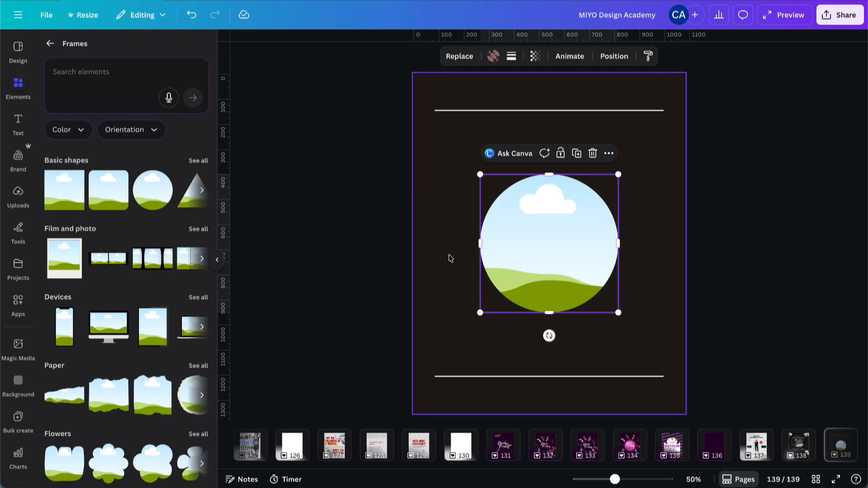
{"action": "left_click_drag", "start_coordinate": [564, 239], "coordinate": [512, 288]}
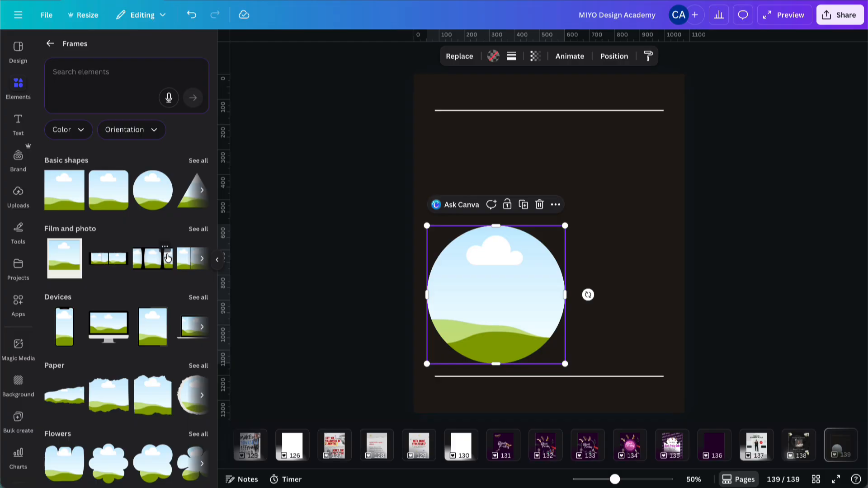
- Add a circle shape, shrink it and place it at the lower-right edge of the circular frame
{"action": "left_click", "coordinate": [49, 60]}
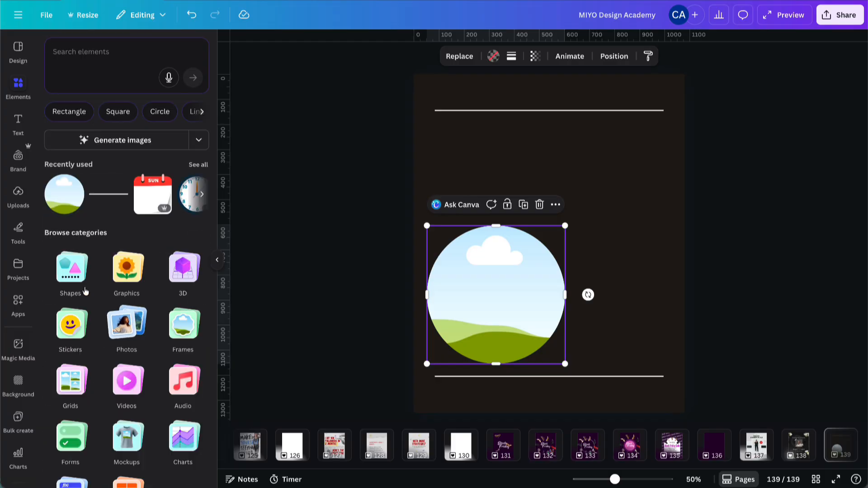
{"action": "left_click", "coordinate": [67, 267]}
{"action": "left_click", "coordinate": [122, 287]}
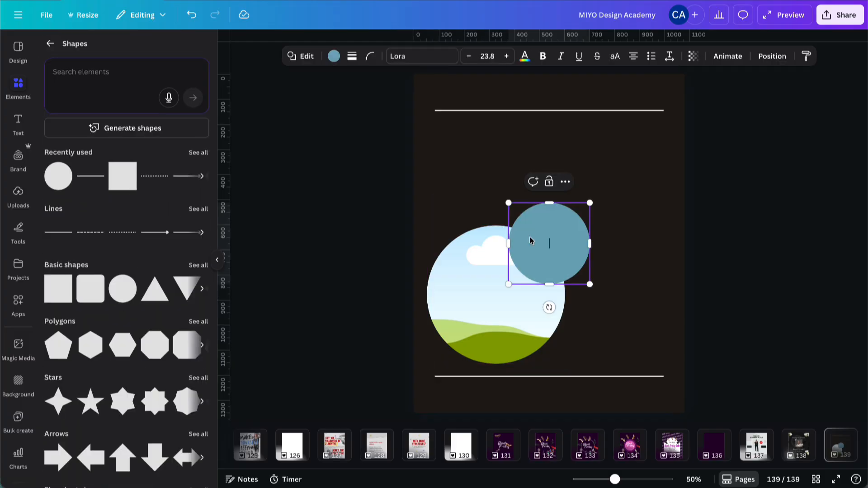
{"action": "left_click_drag", "start_coordinate": [507, 284], "coordinate": [538, 348]}
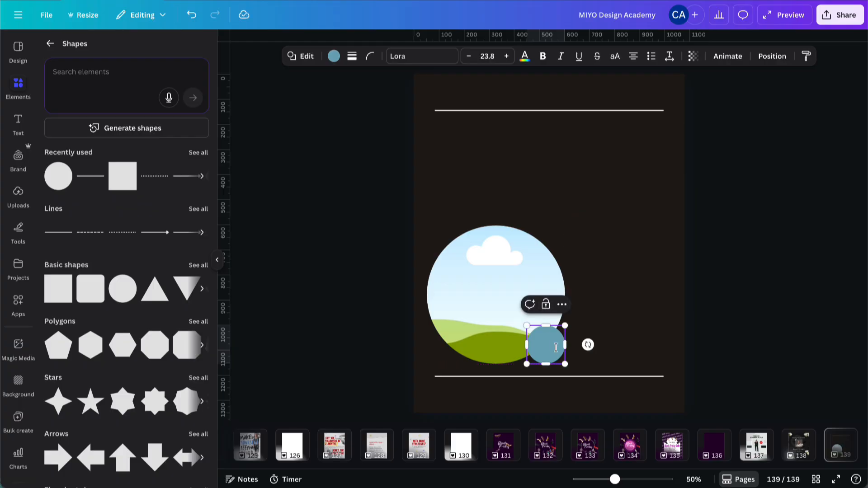
{"action": "left_click", "coordinate": [629, 311]}
- Duplicate the small circle, enlarge the copy to about 625 px, offset it up and left of the frame, and send it behind the frame
{"action": "left_click", "coordinate": [539, 353]}
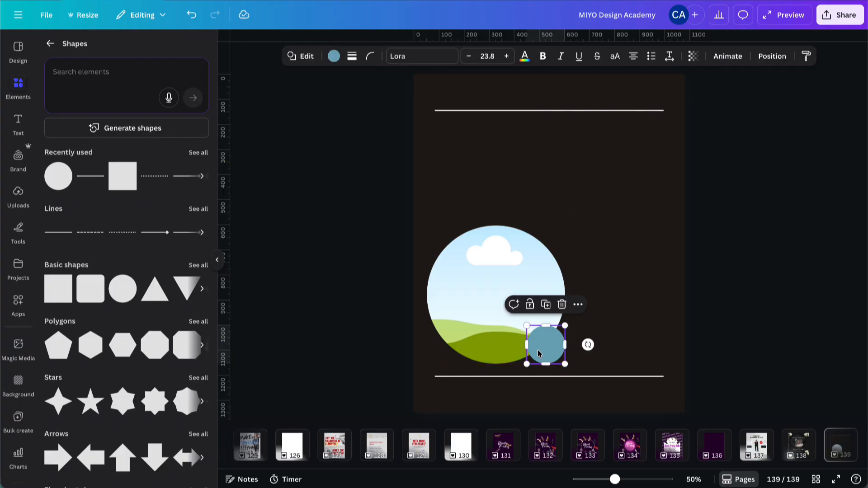
{"action": "left_click", "coordinate": [546, 304]}
{"action": "left_click_drag", "start_coordinate": [542, 346], "coordinate": [589, 363]}
{"action": "left_click_drag", "start_coordinate": [495, 326], "coordinate": [482, 295]}
{"action": "left_click", "coordinate": [772, 56]}
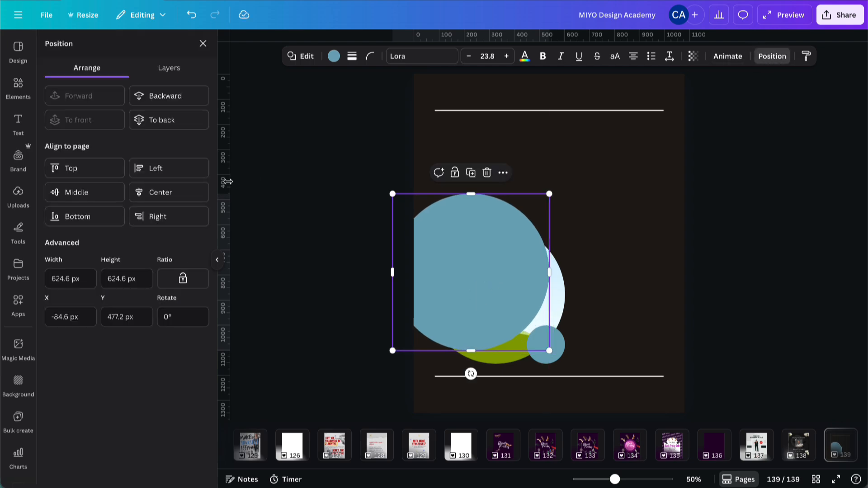
{"action": "left_click", "coordinate": [176, 100]}
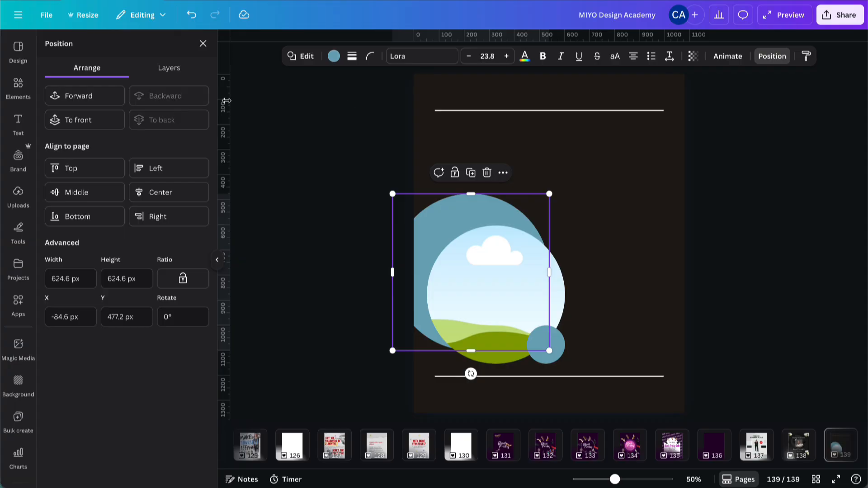
{"action": "left_click", "coordinate": [603, 229]}
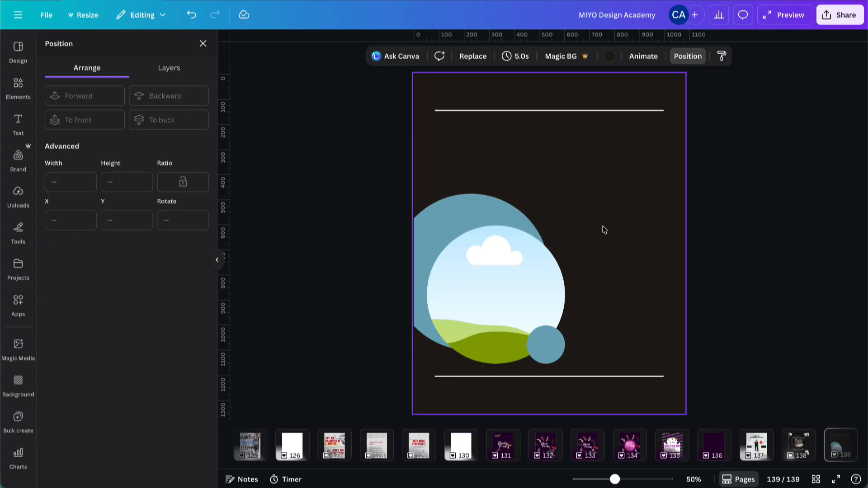
- Move the frame and both circles down together so that they overlap the lower line
{"action": "left_click_drag", "start_coordinate": [364, 260], "coordinate": [552, 350]}
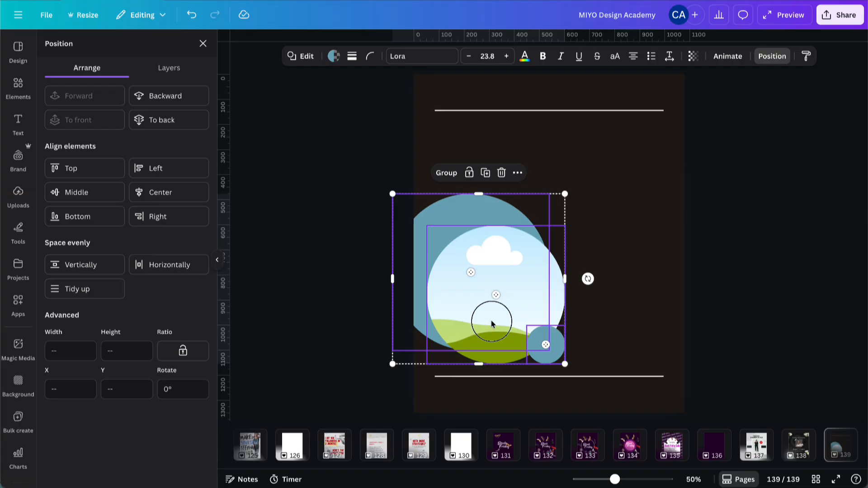
{"action": "left_click_drag", "start_coordinate": [486, 290], "coordinate": [485, 320]}
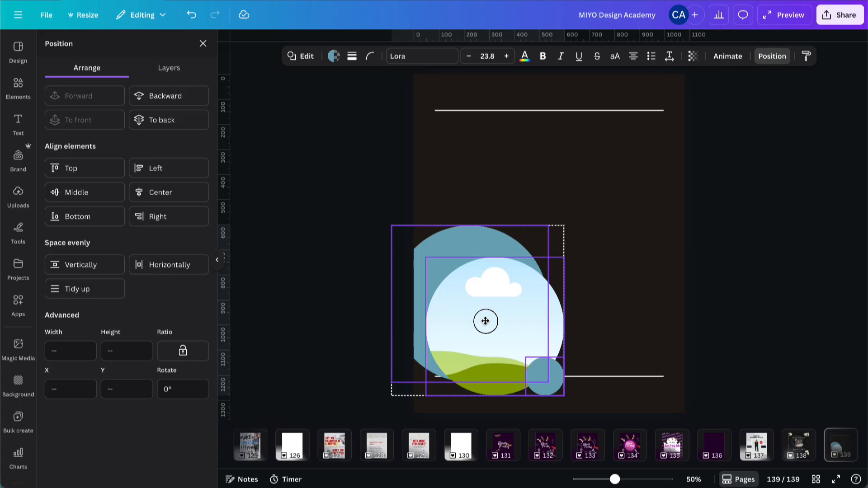
{"action": "left_click", "coordinate": [795, 187]}
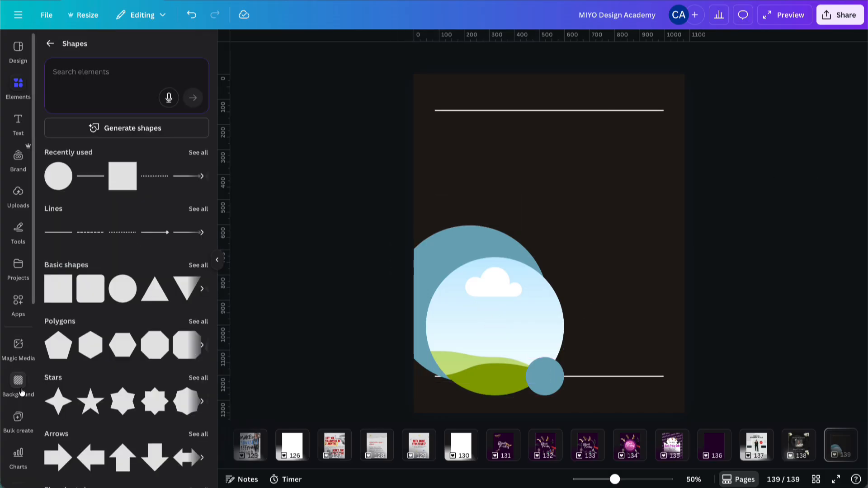
- Fill the circular frame with the photo of the smiling man in a beige blazer from the People (for Flyers) folder
{"action": "scroll", "coordinate": [18, 385], "scroll_direction": "down", "scroll_amount": 5}
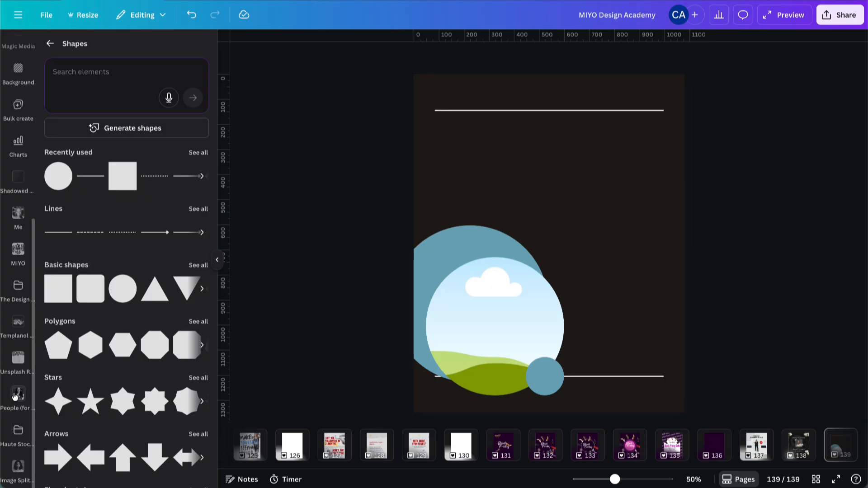
{"action": "left_click", "coordinate": [15, 396]}
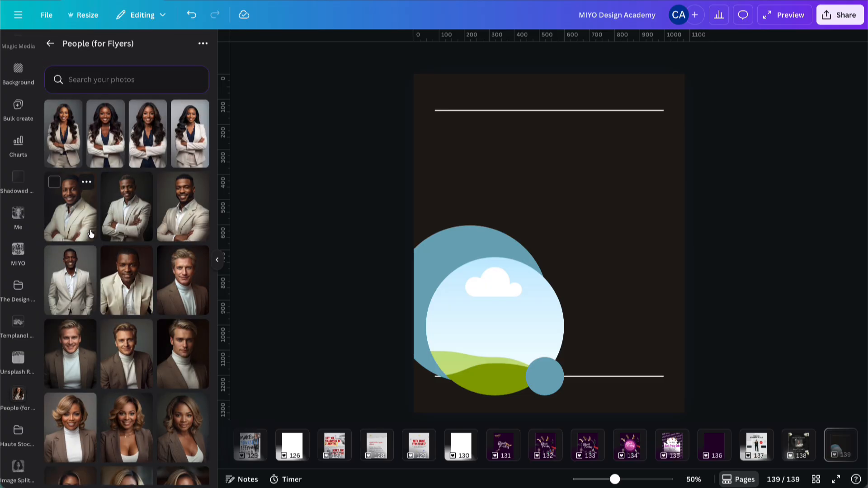
{"action": "left_click_drag", "start_coordinate": [187, 199], "coordinate": [483, 367]}
- Enlarge the portrait slightly inside its circular frame, reposition it so the head sits just below the frame's upper edge, and apply the crop
{"action": "double_click", "coordinate": [478, 296]}
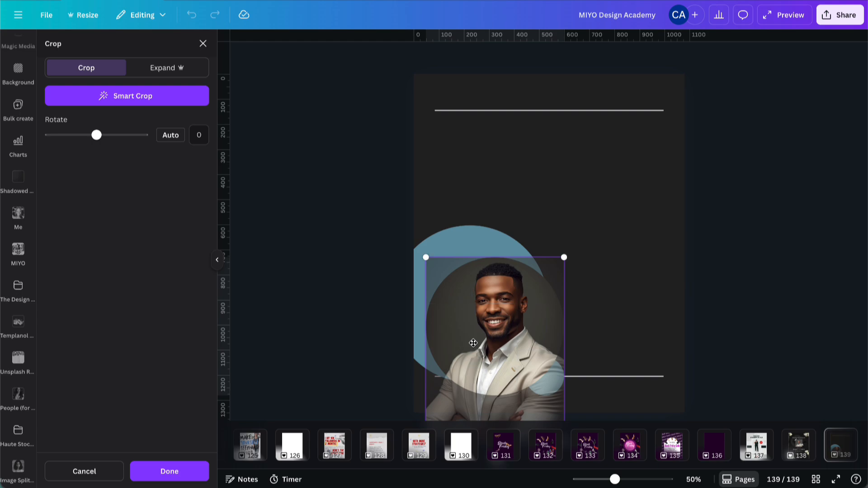
{"action": "left_click_drag", "start_coordinate": [426, 257], "coordinate": [416, 249]}
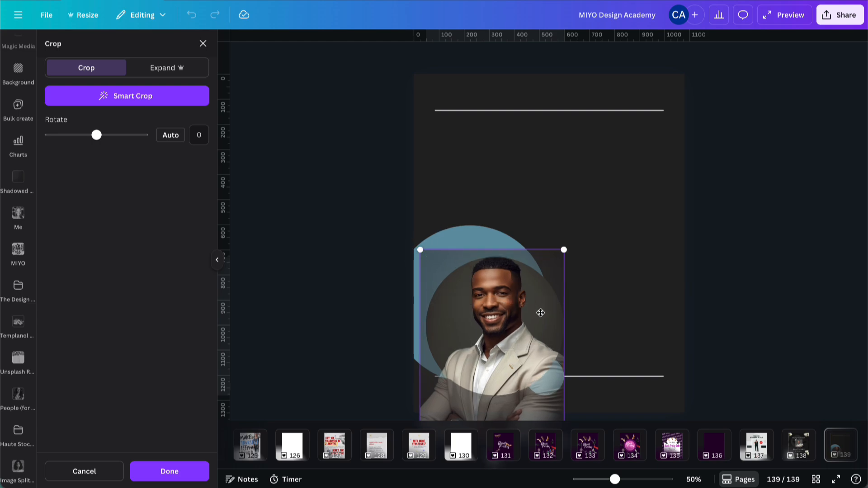
{"action": "left_click_drag", "start_coordinate": [523, 336], "coordinate": [516, 355]}
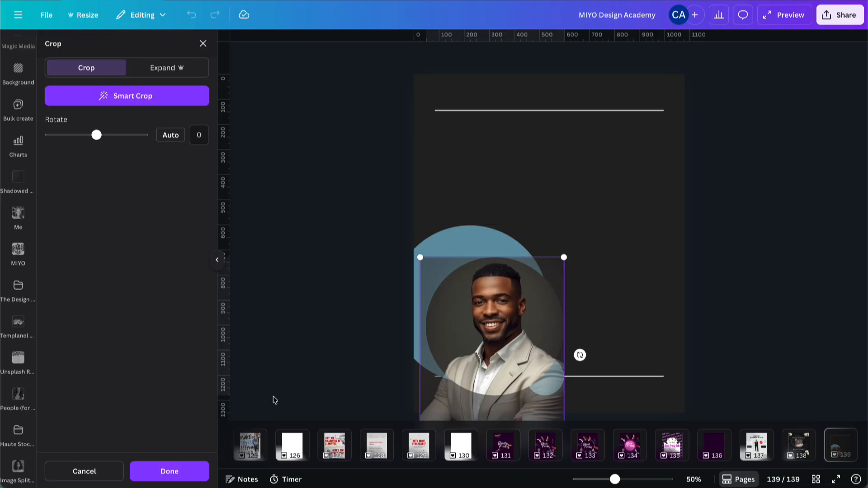
{"action": "left_click", "coordinate": [182, 468]}
{"action": "left_click", "coordinate": [362, 256]}
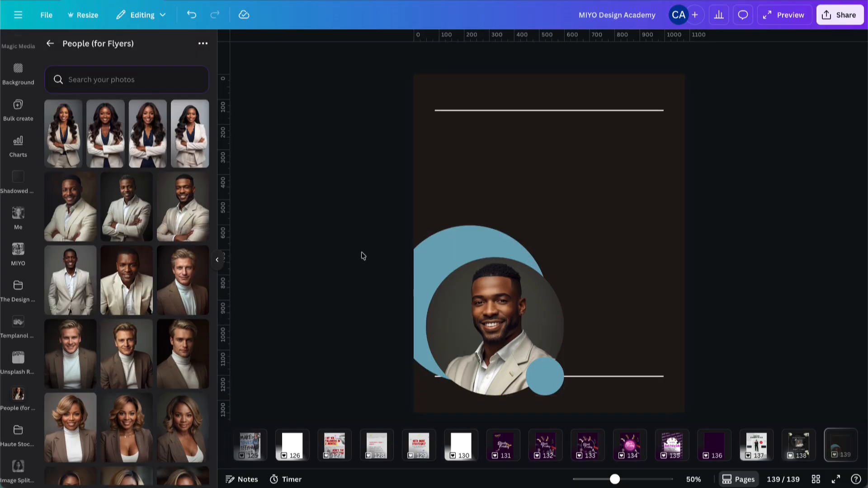
- Move the large blue circle down so its lower edge lines up with the bottom of the portrait frame
{"action": "left_click_drag", "start_coordinate": [430, 246], "coordinate": [429, 261]}
{"action": "left_click", "coordinate": [337, 240]}
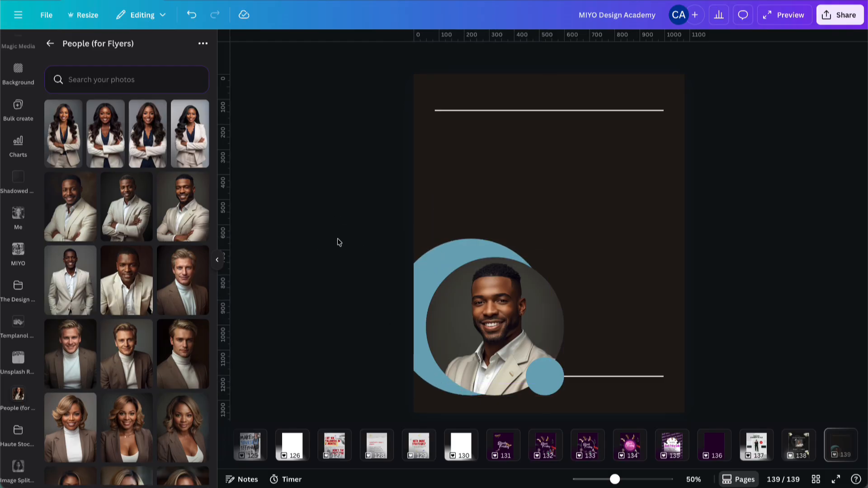
- Add a solid border of weight 4 to the portrait frame and give it the white circular gradient colour
{"action": "left_click", "coordinate": [465, 306]}
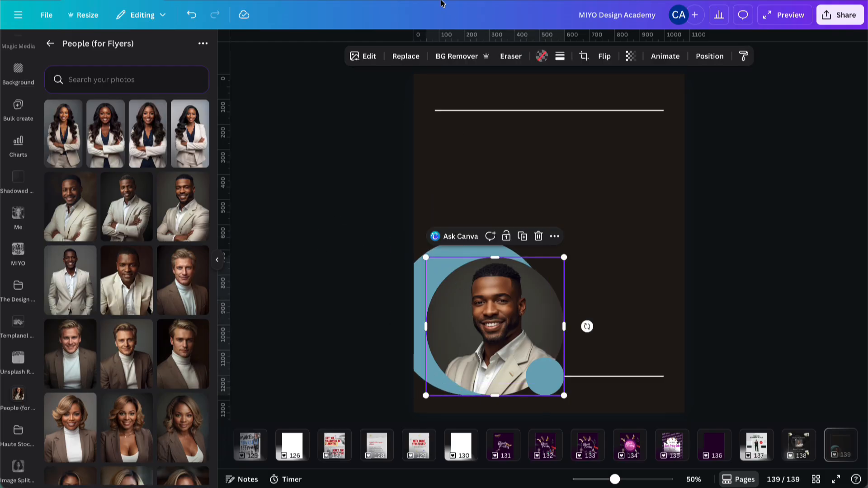
{"action": "left_click", "coordinate": [559, 58]}
{"action": "left_click", "coordinate": [532, 85]}
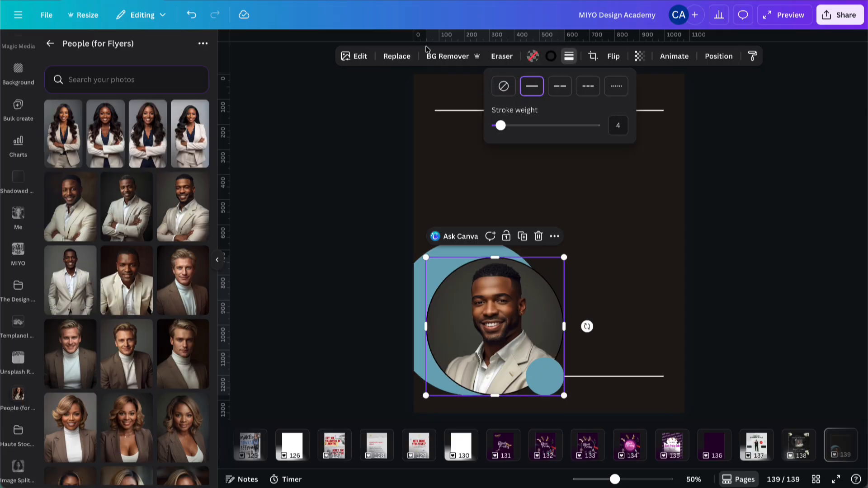
{"action": "left_click", "coordinate": [551, 57]}
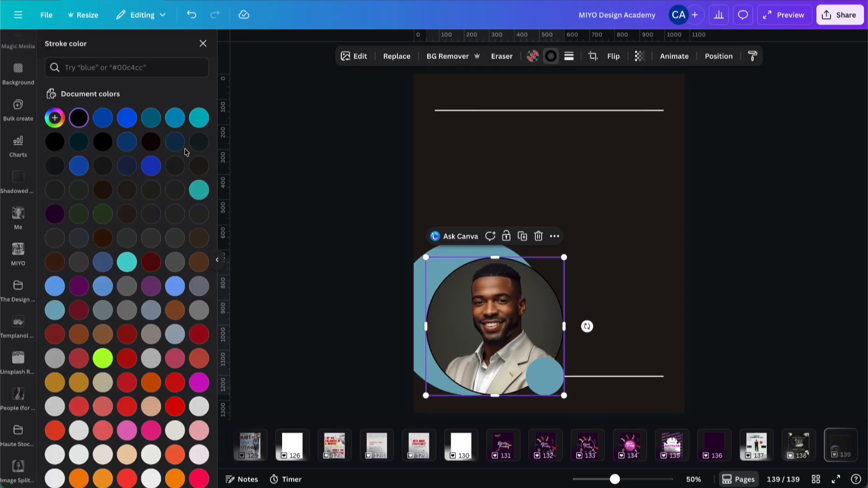
{"action": "scroll", "coordinate": [174, 213], "scroll_direction": "down", "scroll_amount": 8}
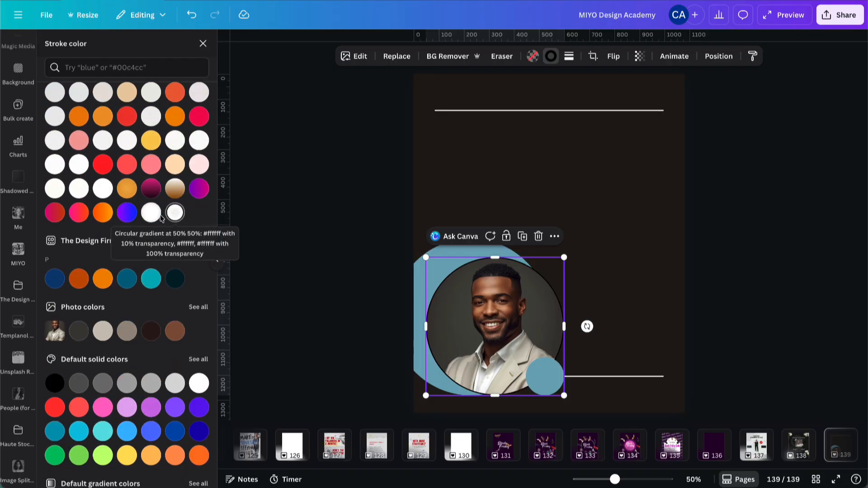
{"action": "left_click", "coordinate": [175, 214]}
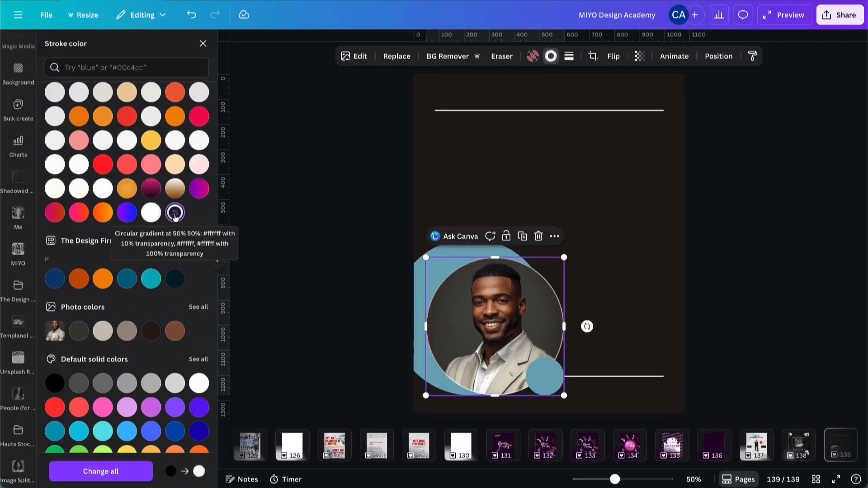
{"action": "left_click", "coordinate": [354, 188]}
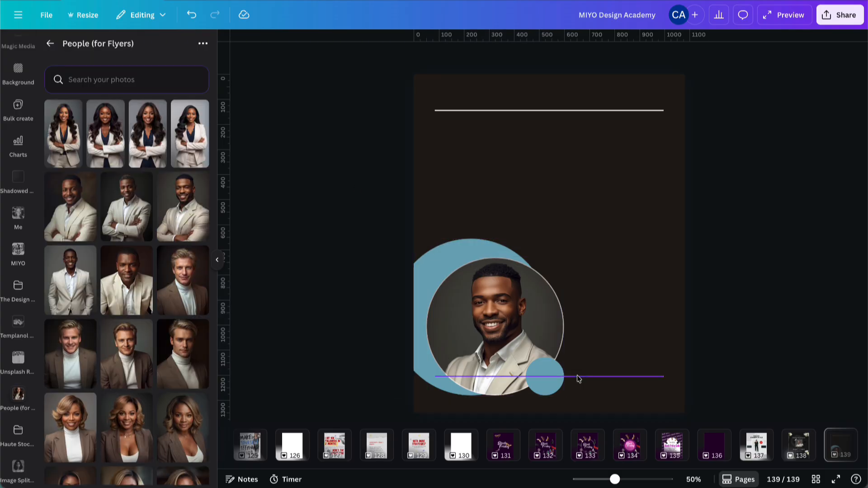
- Shrink the small blue circle to a little over half its size, keeping it at the portrait's lower-right edge with its bottom aligned to the frame
{"action": "left_click", "coordinate": [548, 384]}
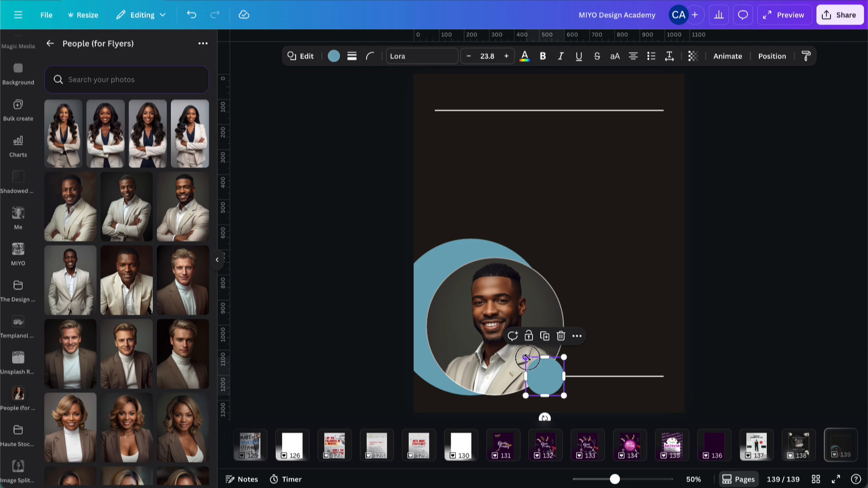
{"action": "left_click_drag", "start_coordinate": [525, 357], "coordinate": [540, 384]}
{"action": "left_click", "coordinate": [724, 252]}
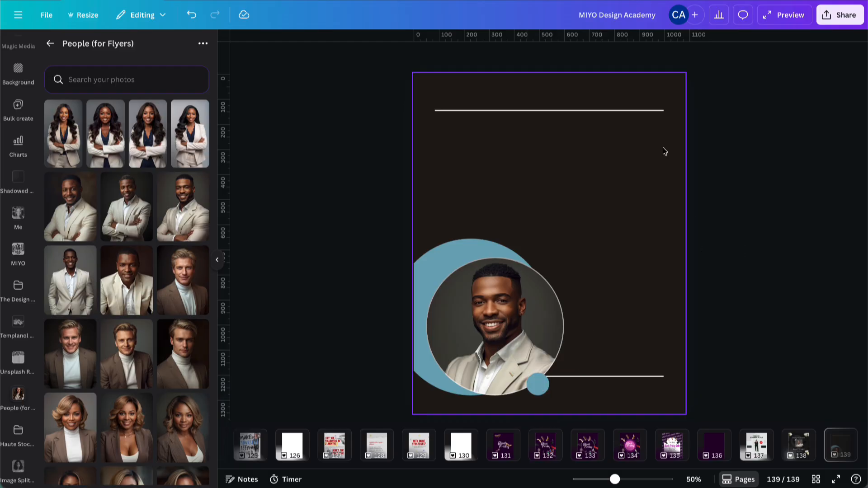
- Recolour both horizontal lines with the document colour Pastel gray orange, #d4ad91
{"action": "left_click", "coordinate": [624, 111]}
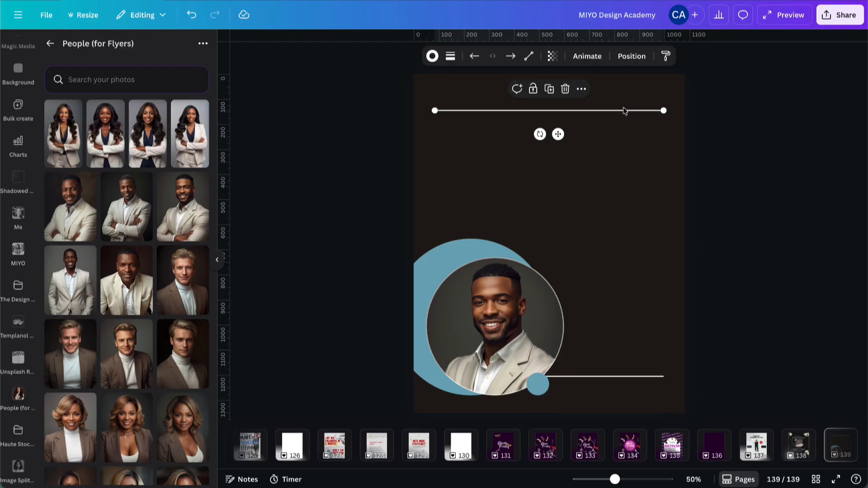
{"action": "left_click", "coordinate": [611, 381], "text": "shift"}
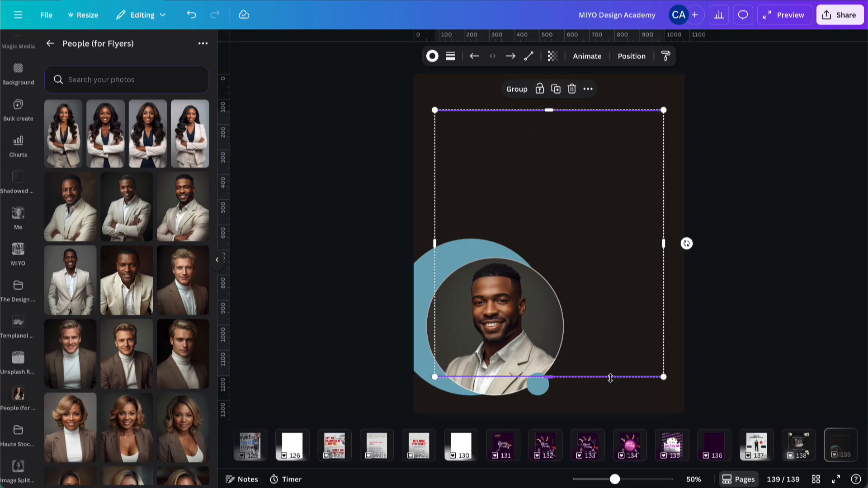
{"action": "left_click", "coordinate": [431, 57]}
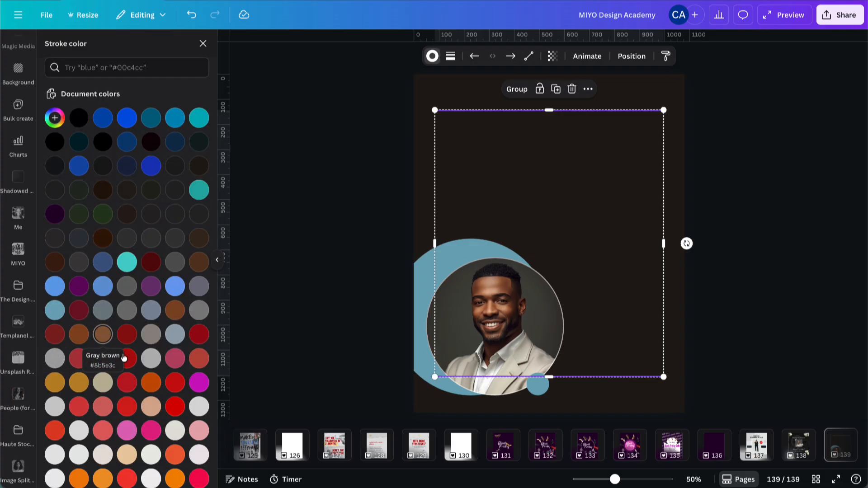
{"action": "left_click", "coordinate": [151, 407]}
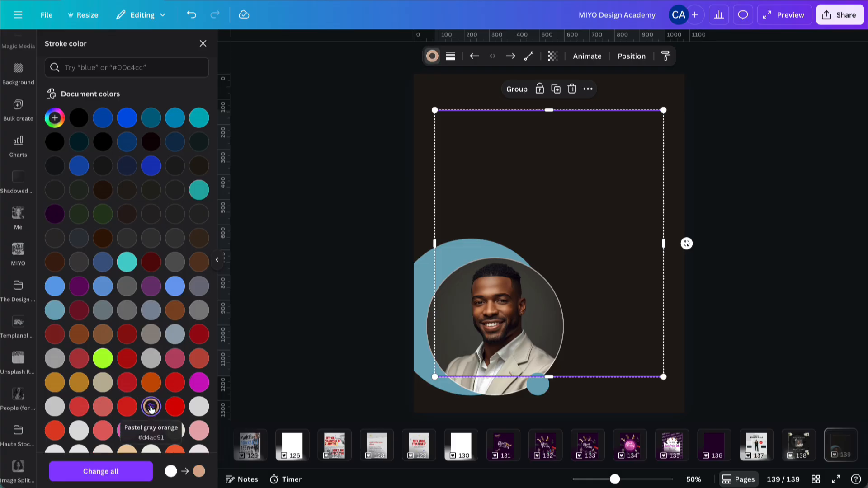
- Recolour the portrait frame's border with the same Pastel gray orange, #d4ad91
{"action": "left_click", "coordinate": [456, 305]}
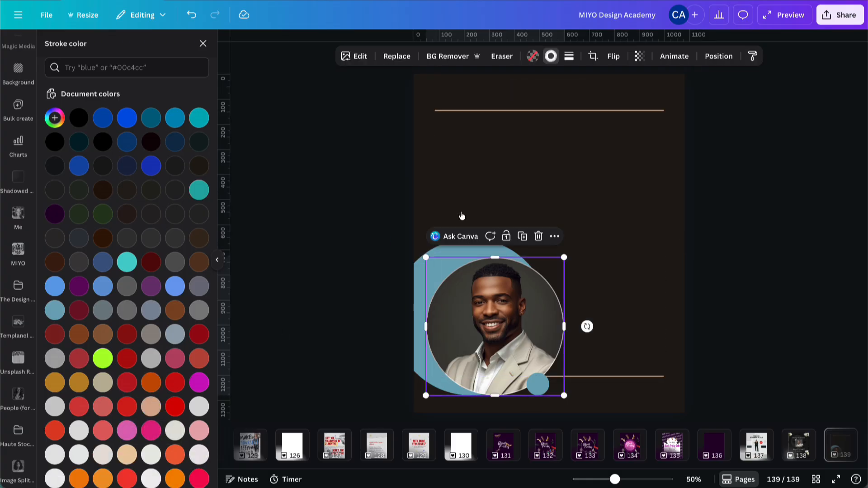
{"action": "left_click", "coordinate": [151, 406]}
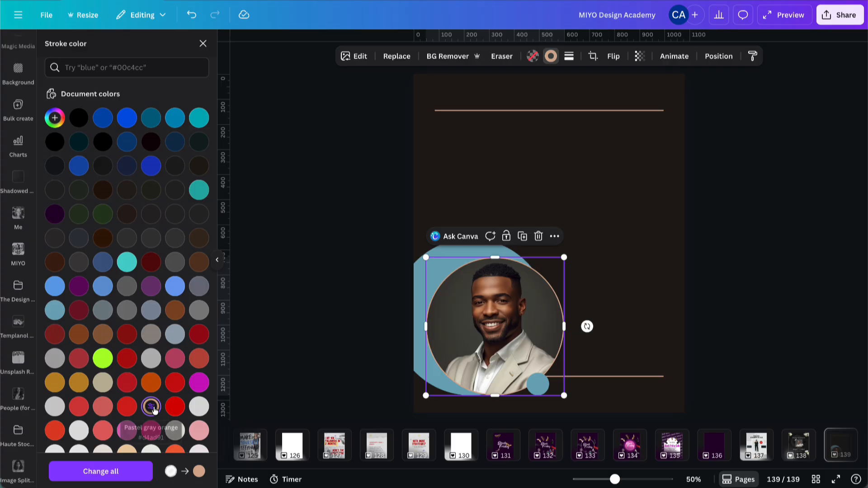
{"action": "left_click", "coordinate": [376, 216]}
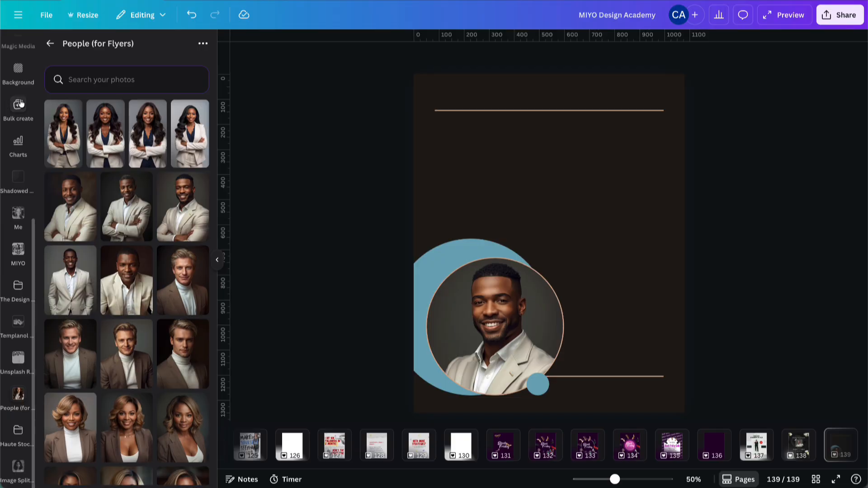
- Add a heading text, enlarge it to a font size of about 82.3, and replace its text with the person's full name
{"action": "scroll", "coordinate": [20, 103], "scroll_direction": "up", "scroll_amount": 5}
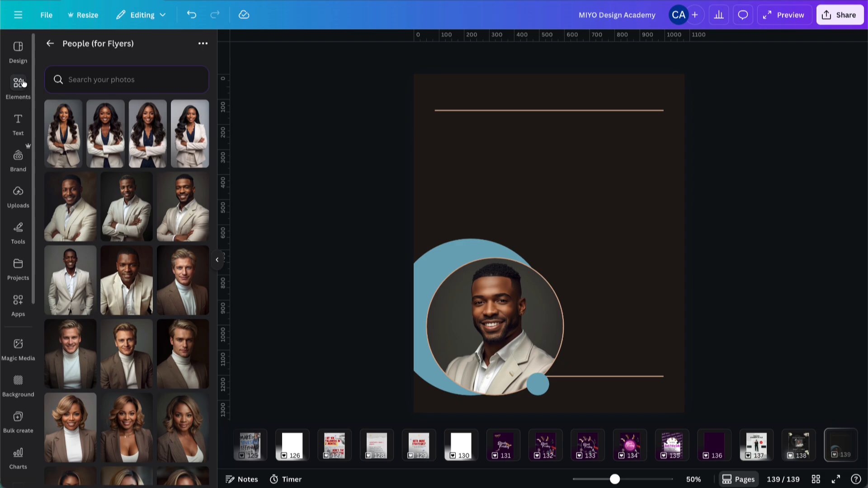
{"action": "left_click", "coordinate": [16, 115]}
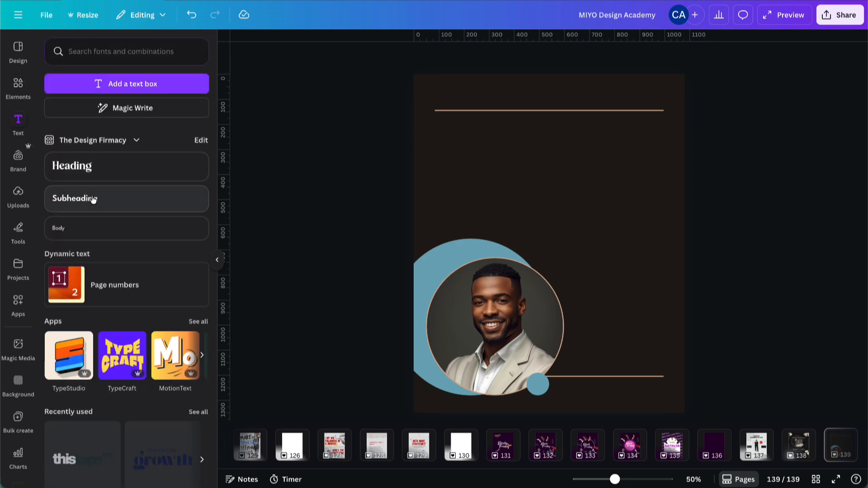
{"action": "left_click", "coordinate": [92, 160]}
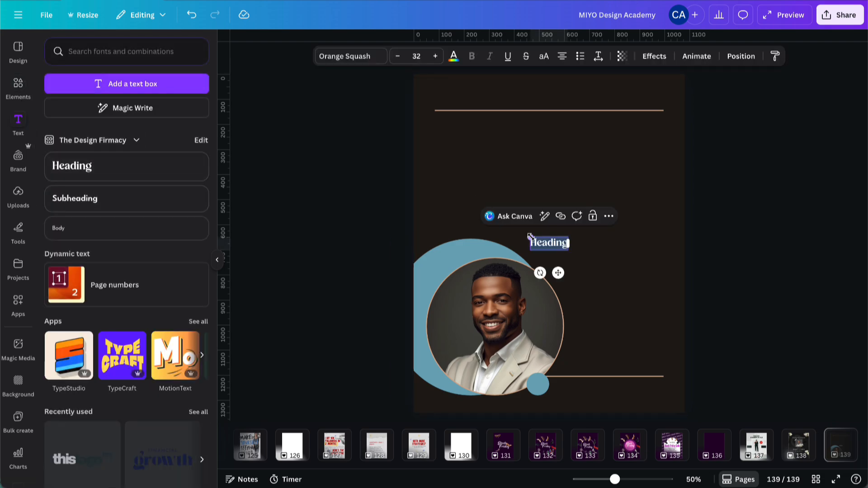
{"action": "left_click_drag", "start_coordinate": [519, 236], "coordinate": [468, 221]}
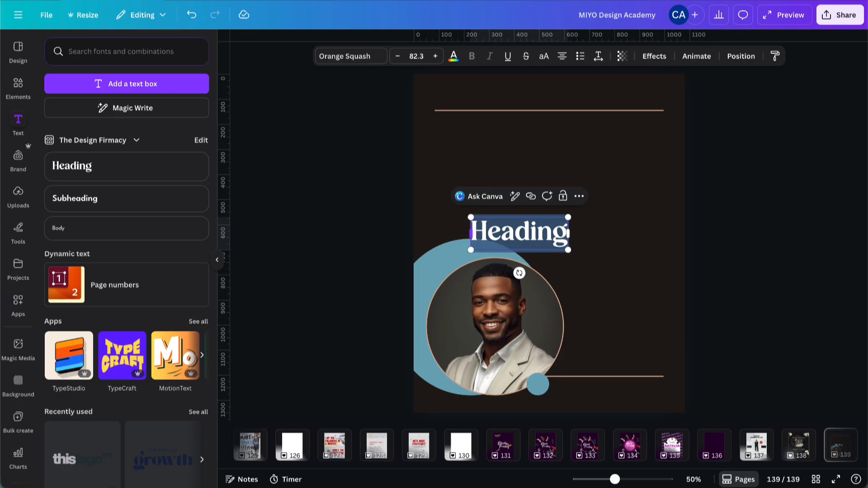
{"action": "type", "text": "Rashad"}
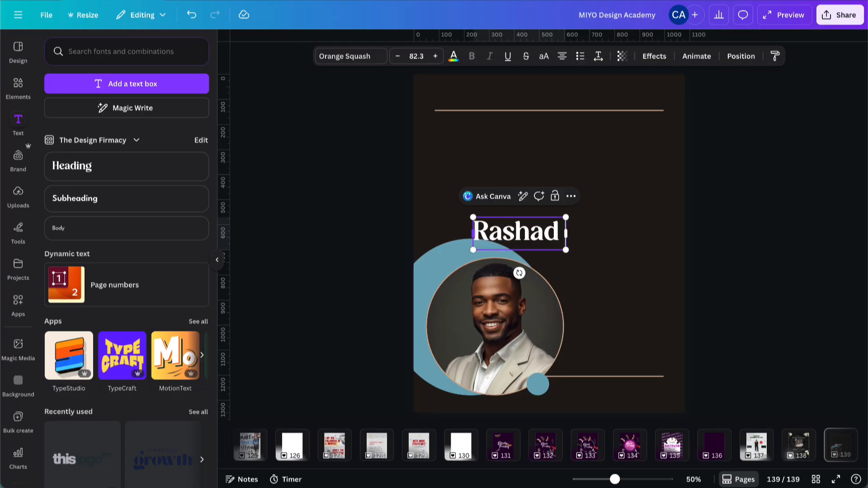
{"action": "type", "text": " Mc"}
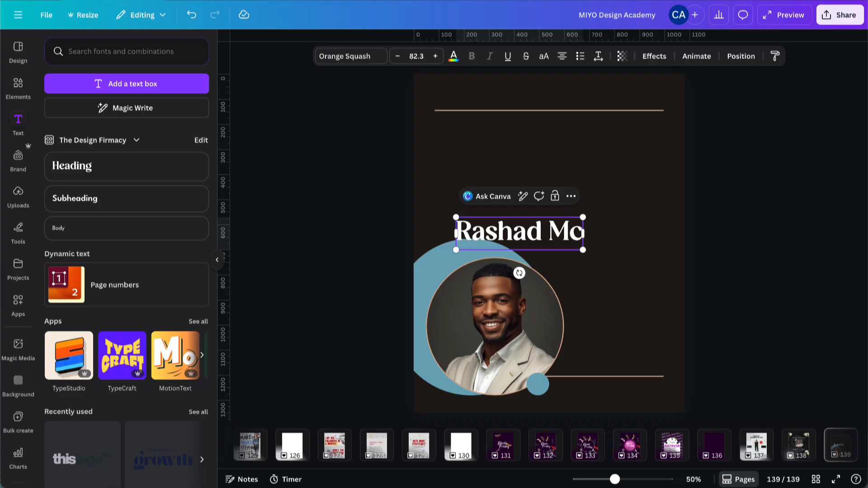
{"action": "type", "text": "Pherson"}
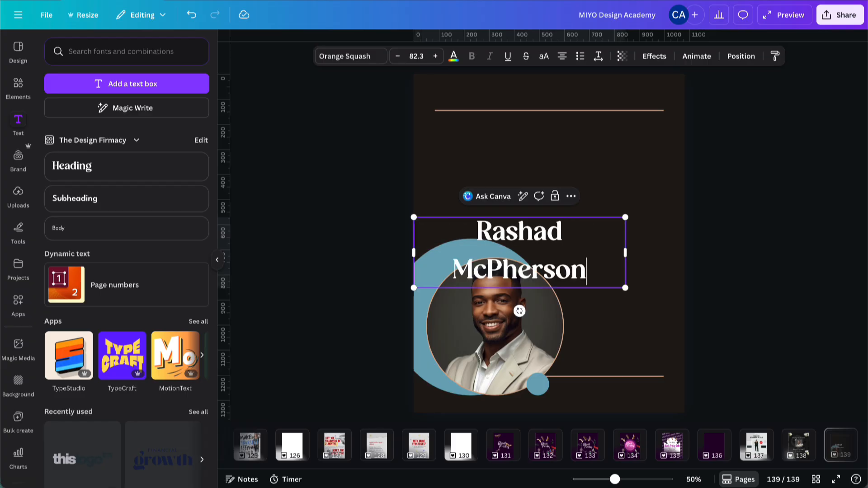
- Widen the name's text box to the full page width so it fits on one line, and move it just below the upper line
{"action": "left_click_drag", "start_coordinate": [624, 249], "coordinate": [686, 245]}
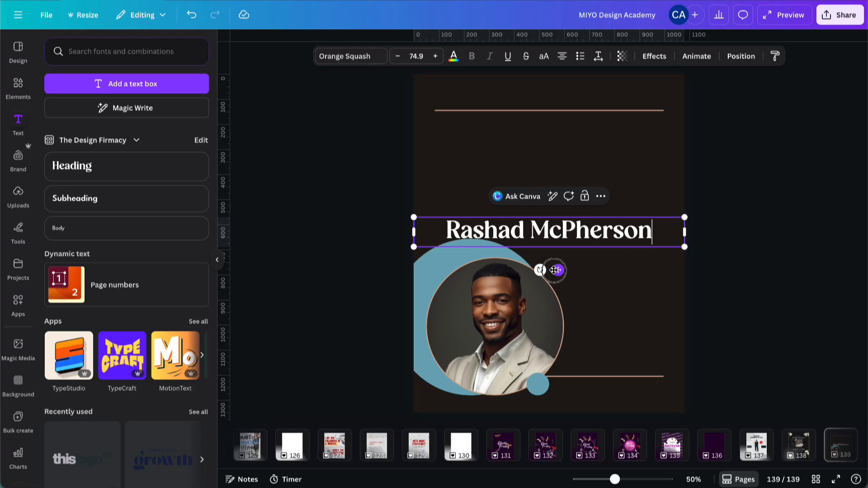
{"action": "left_click_drag", "start_coordinate": [555, 269], "coordinate": [554, 190]}
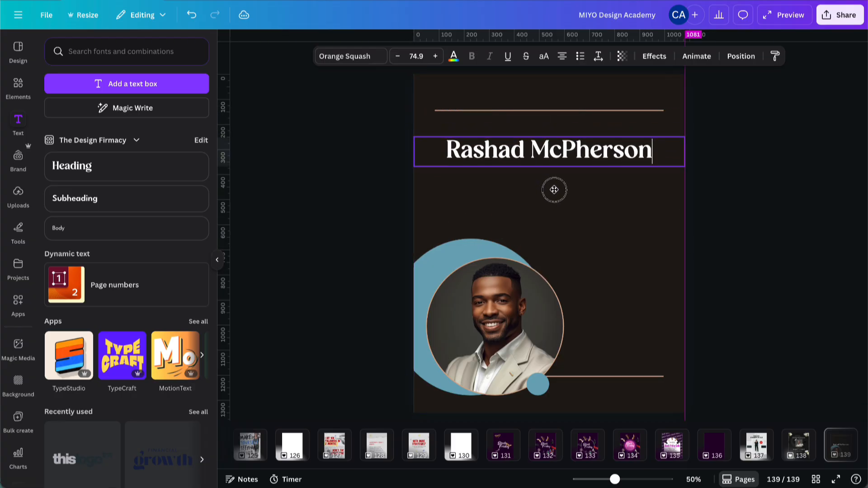
- Try the font Anton and the Corporate fonts Paalalabas Wide, Chunk Five and Droid Serif on the name heading
{"action": "left_click", "coordinate": [339, 56]}
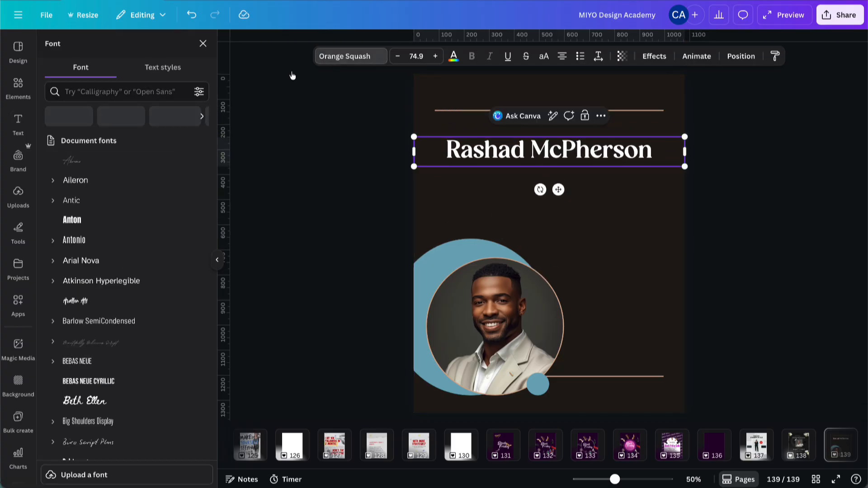
{"action": "left_click", "coordinate": [106, 222]}
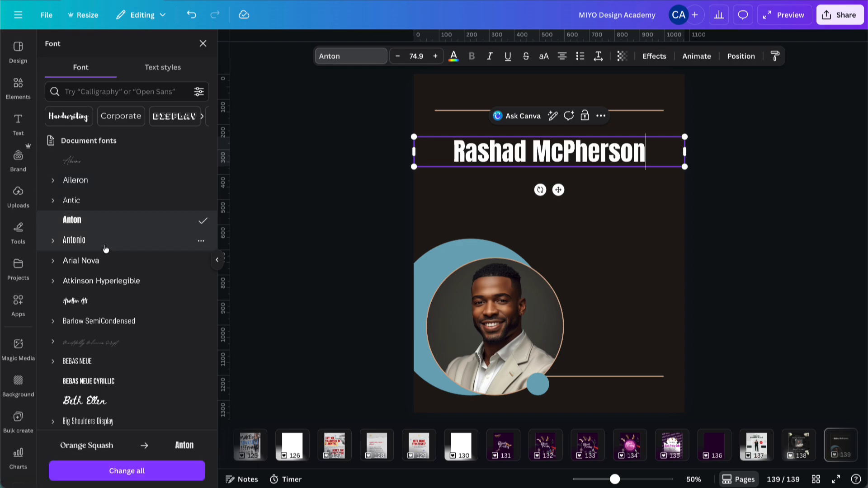
{"action": "left_click", "coordinate": [134, 117]}
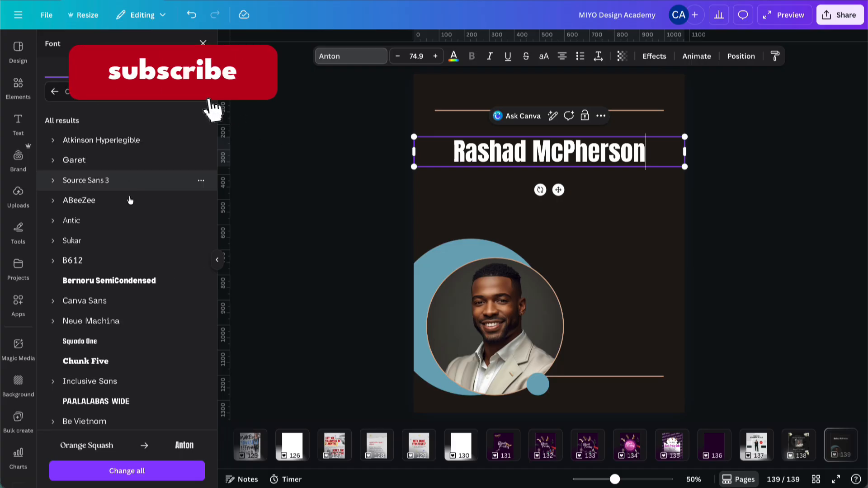
{"action": "scroll", "coordinate": [129, 212], "scroll_direction": "down", "scroll_amount": 3}
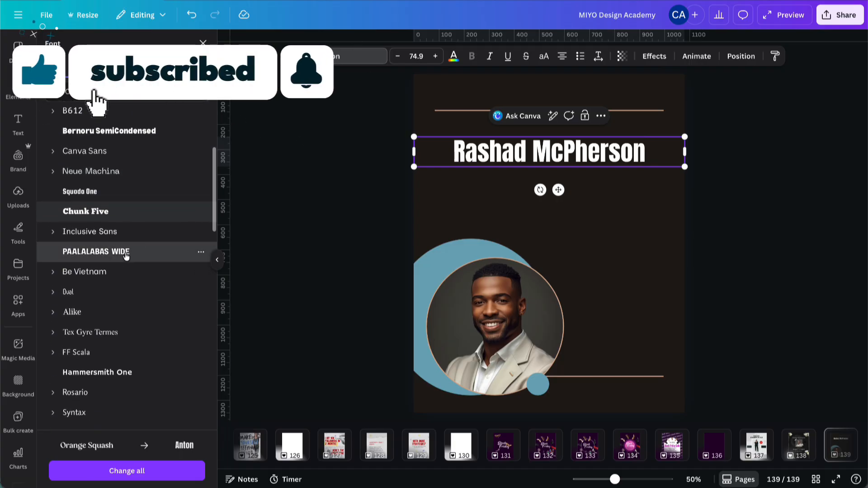
{"action": "left_click", "coordinate": [126, 253]}
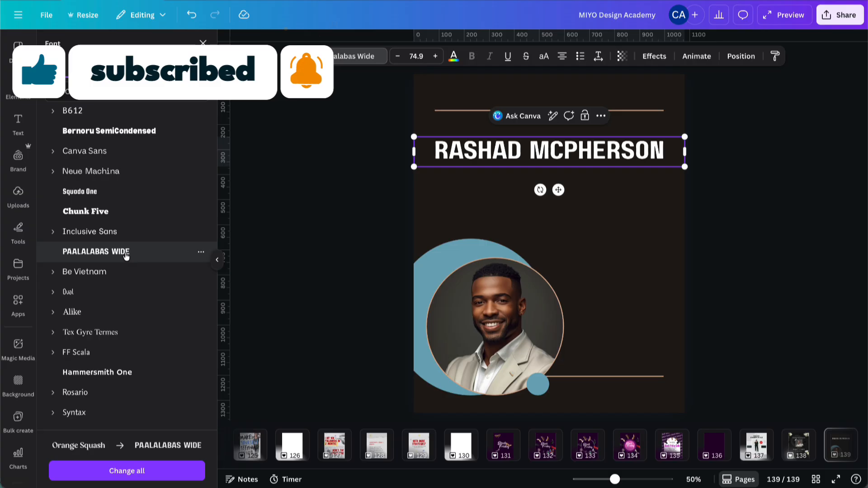
{"action": "left_click", "coordinate": [107, 214]}
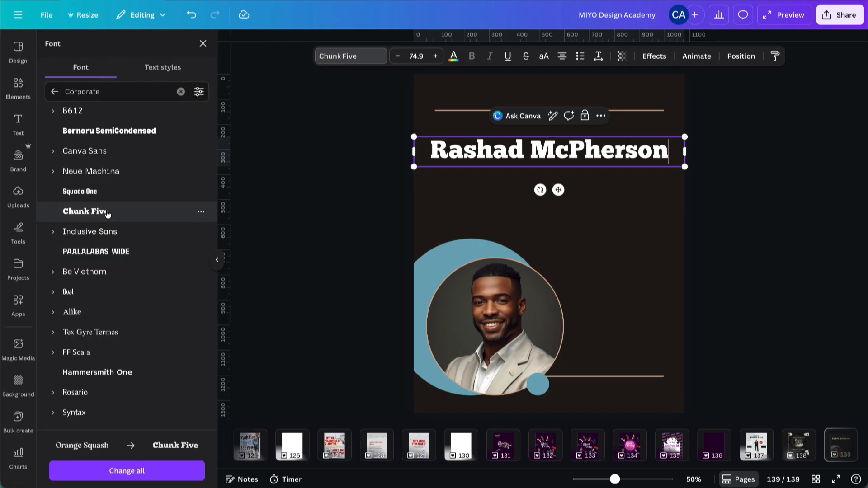
{"action": "scroll", "coordinate": [117, 217], "scroll_direction": "down", "scroll_amount": 8}
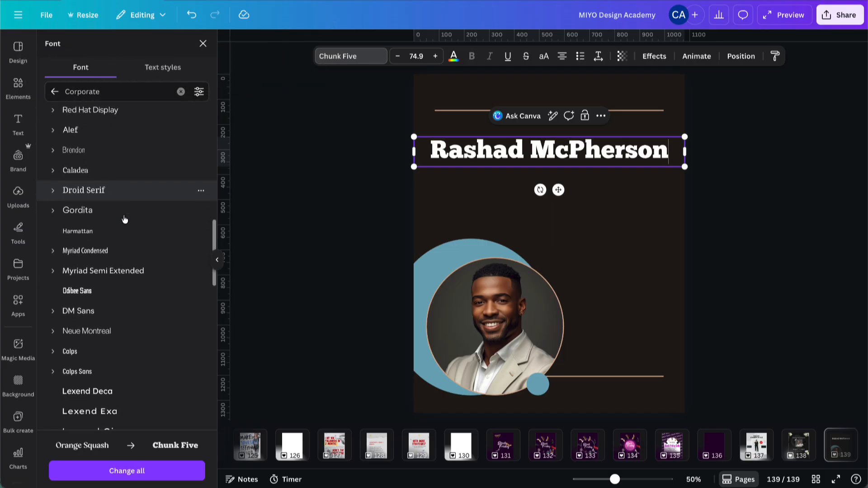
{"action": "left_click", "coordinate": [122, 189]}
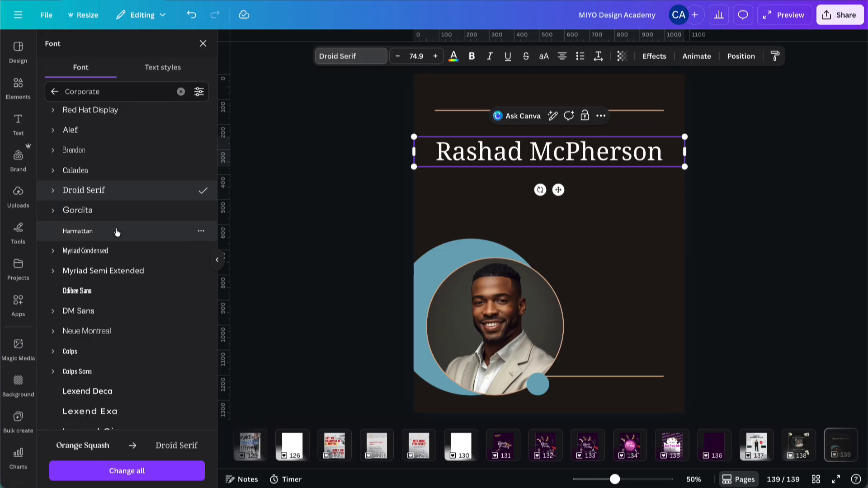
- Try the Corporate fonts Norwester and Baron on the name heading
{"action": "scroll", "coordinate": [116, 271], "scroll_direction": "down", "scroll_amount": 7}
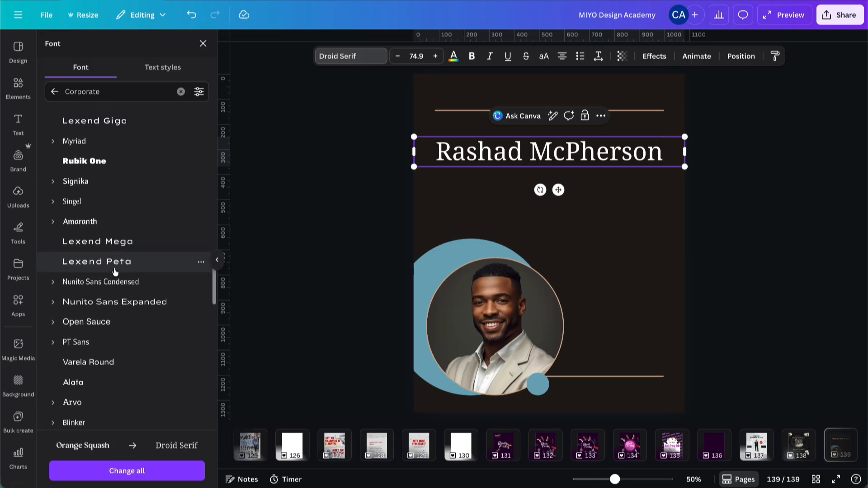
{"action": "scroll", "coordinate": [116, 272], "scroll_direction": "down", "scroll_amount": 6}
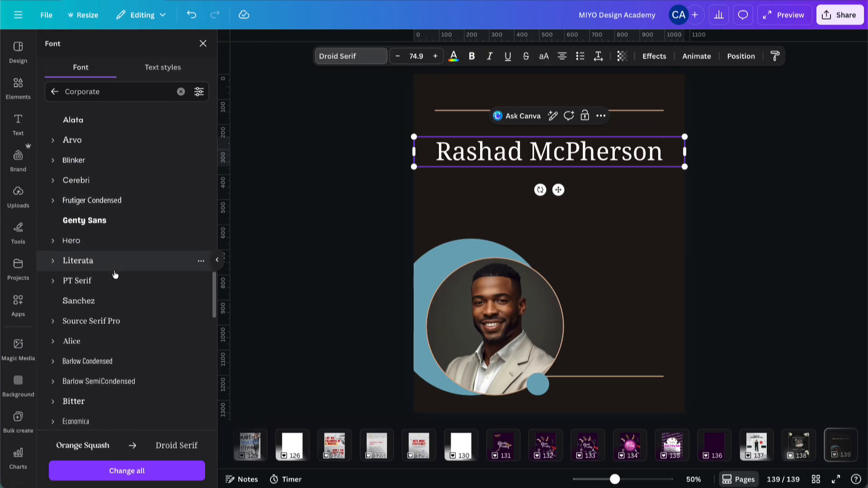
{"action": "scroll", "coordinate": [115, 274], "scroll_direction": "down", "scroll_amount": 5}
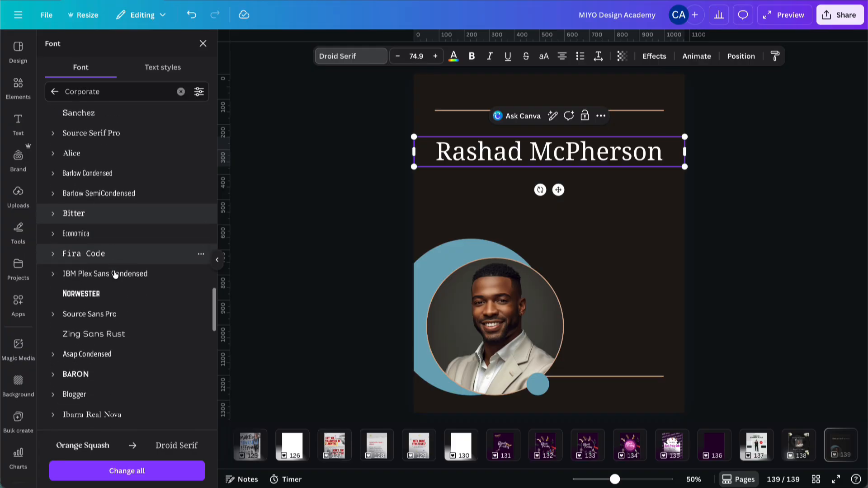
{"action": "left_click", "coordinate": [113, 293]}
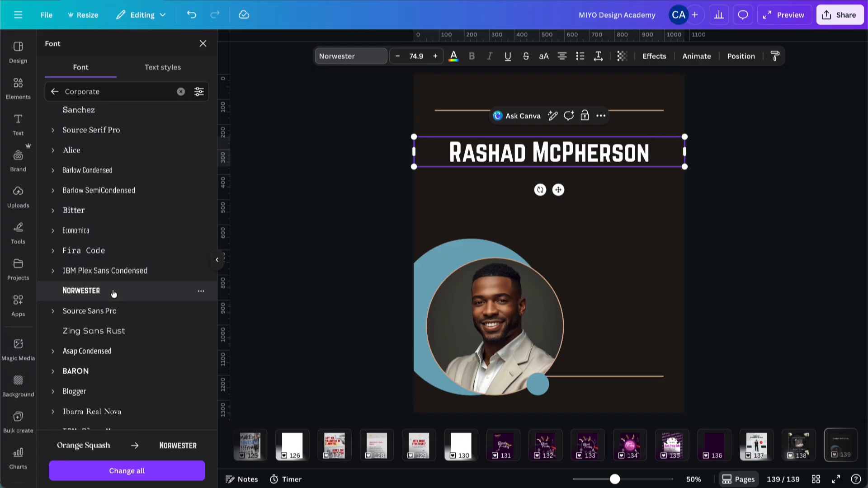
{"action": "scroll", "coordinate": [113, 293], "scroll_direction": "down", "scroll_amount": 4}
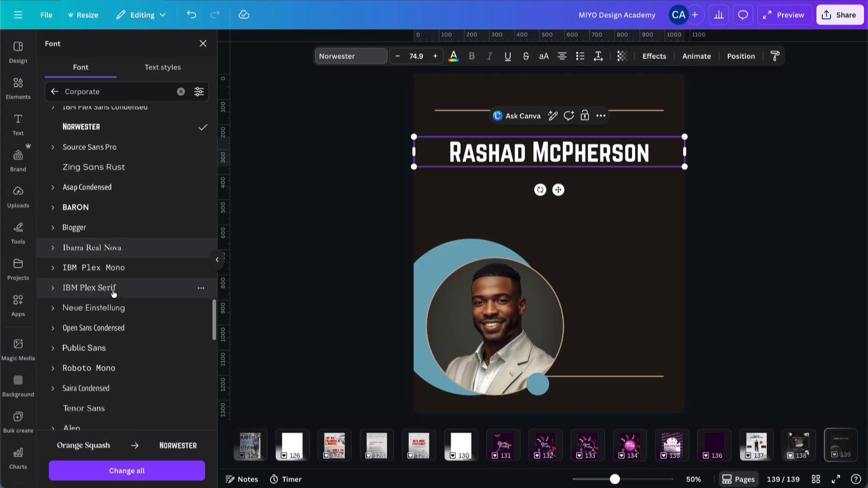
{"action": "left_click", "coordinate": [113, 212]}
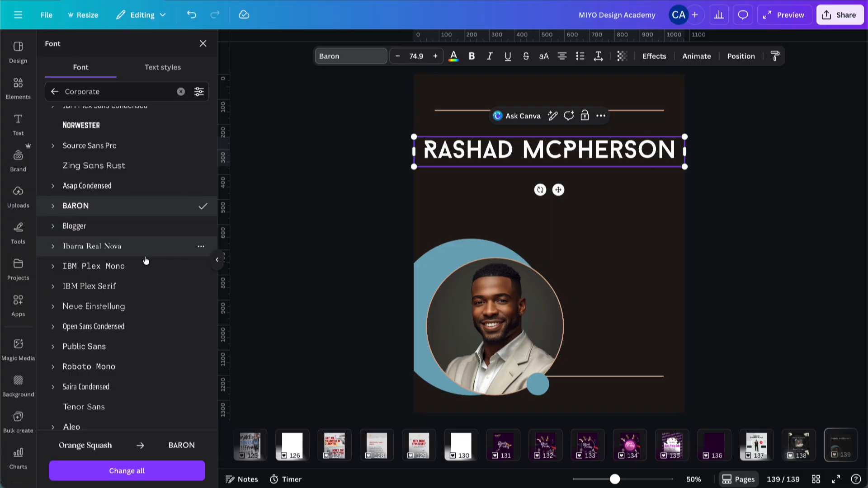
- Set the name heading in the Corporate font DM Serif Display
{"action": "scroll", "coordinate": [145, 259], "scroll_direction": "down", "scroll_amount": 5}
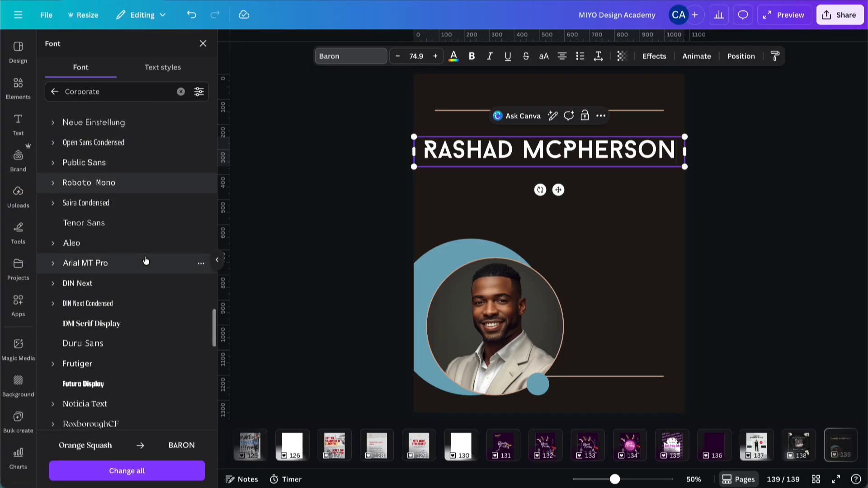
{"action": "left_click", "coordinate": [134, 323]}
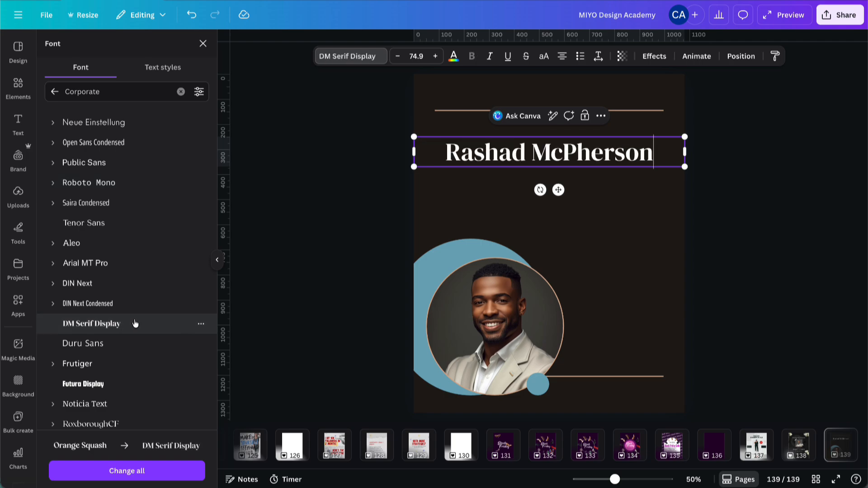
{"action": "scroll", "coordinate": [144, 280], "scroll_direction": "down", "scroll_amount": 3}
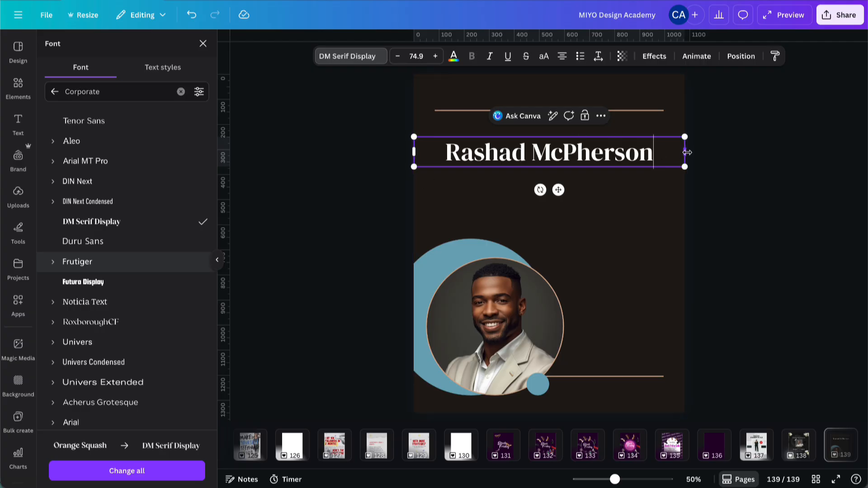
- Narrow the name's text box to about 902 px wide and centre it horizontally on the page
{"action": "left_click_drag", "start_coordinate": [687, 153], "coordinate": [640, 152]}
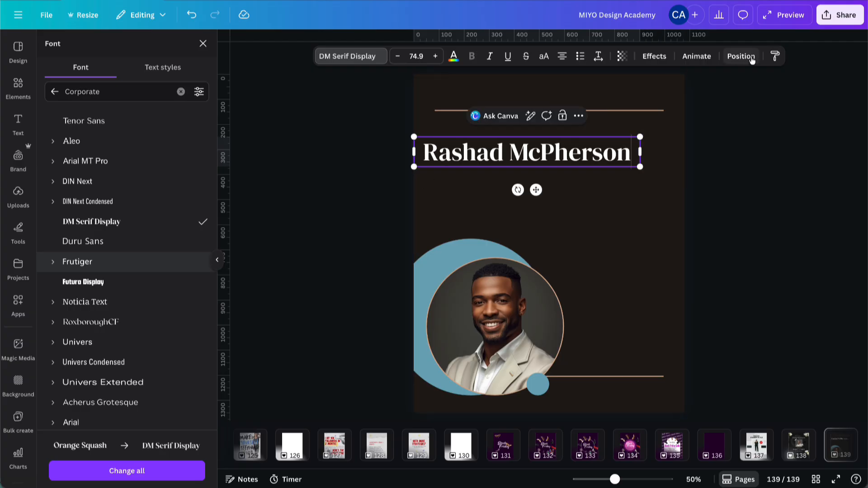
{"action": "left_click", "coordinate": [751, 60]}
{"action": "left_click", "coordinate": [183, 194]}
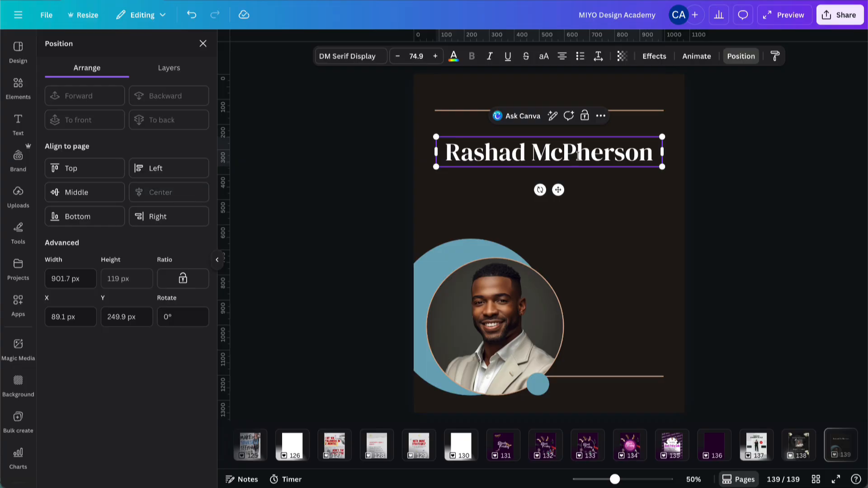
{"action": "left_click", "coordinate": [726, 152]}
{"action": "left_click", "coordinate": [755, 175]}
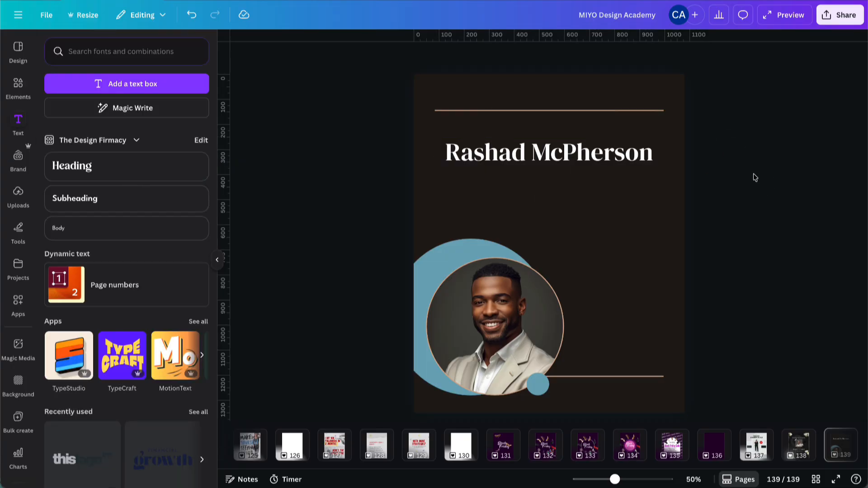
- Duplicate the name heading directly above the original and replace the copy's text with "Employee of the Month"
{"action": "left_click", "coordinate": [569, 163]}
{"action": "left_click_drag", "start_coordinate": [568, 162], "coordinate": [569, 131], "text": "alt"}
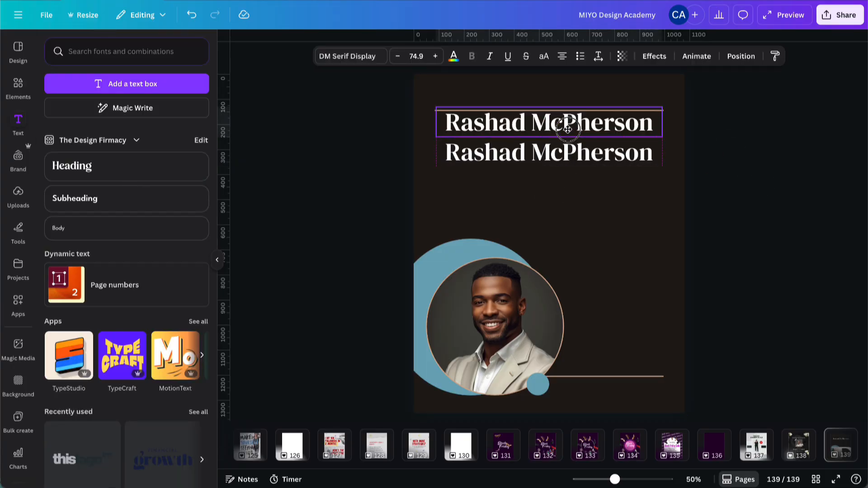
{"action": "type", "text": "EM"}
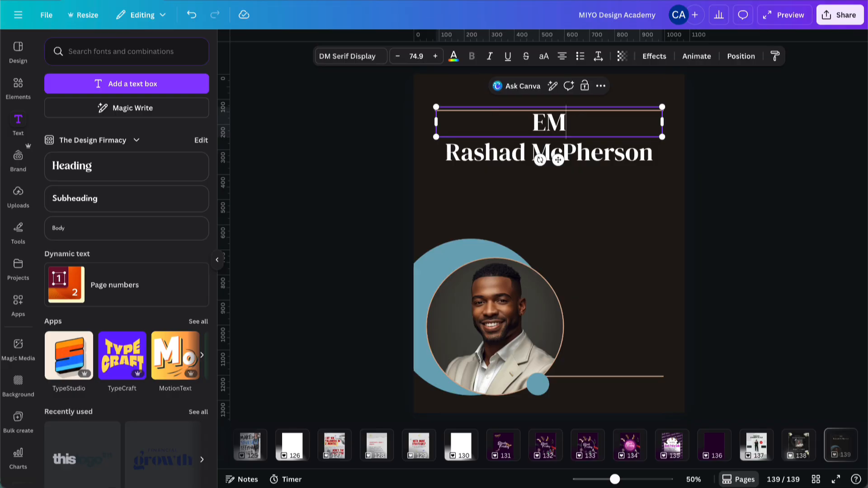
{"action": "type", "text": "ployee of the Month"}
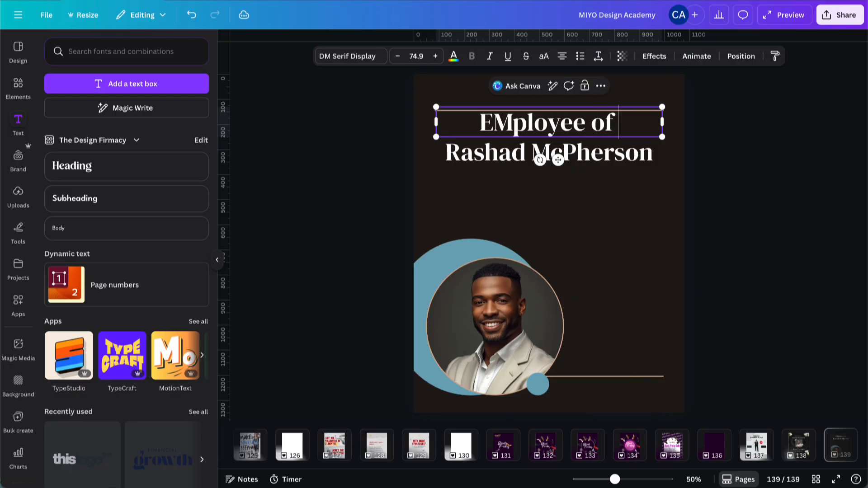
{"action": "left_click", "coordinate": [495, 122]}
{"action": "key", "text": "BackSpace"}
{"action": "type", "text": "m"}
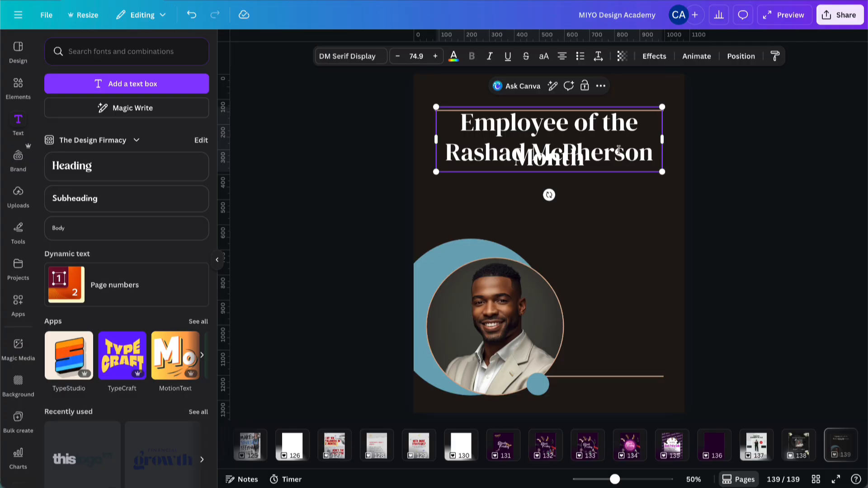
- Shrink the "Employee of the Month" text to a font size of about 34.5 and set it in Montserrat Medium
{"action": "left_click_drag", "start_coordinate": [662, 172], "coordinate": [642, 121]}
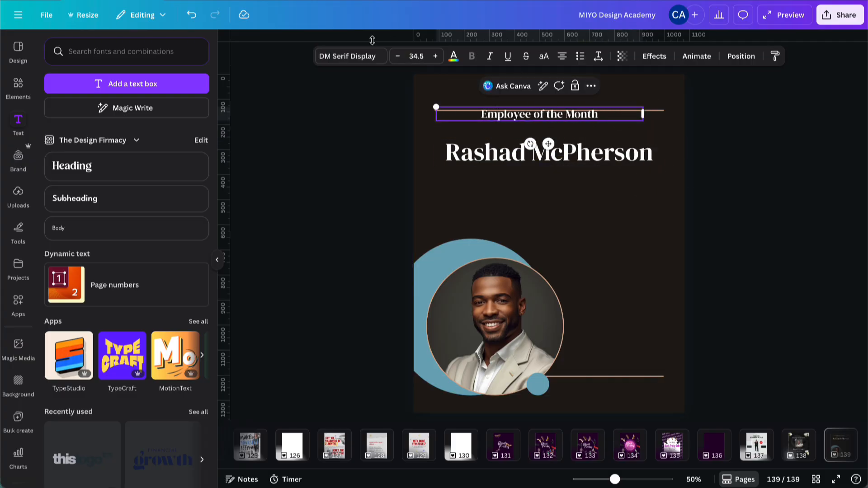
{"action": "left_click", "coordinate": [346, 59]}
{"action": "left_click", "coordinate": [182, 86]}
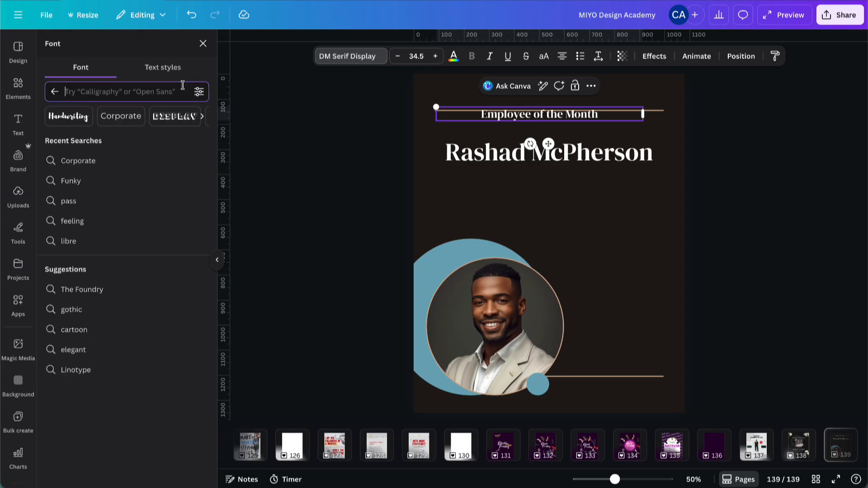
{"action": "type", "text": "monts"}
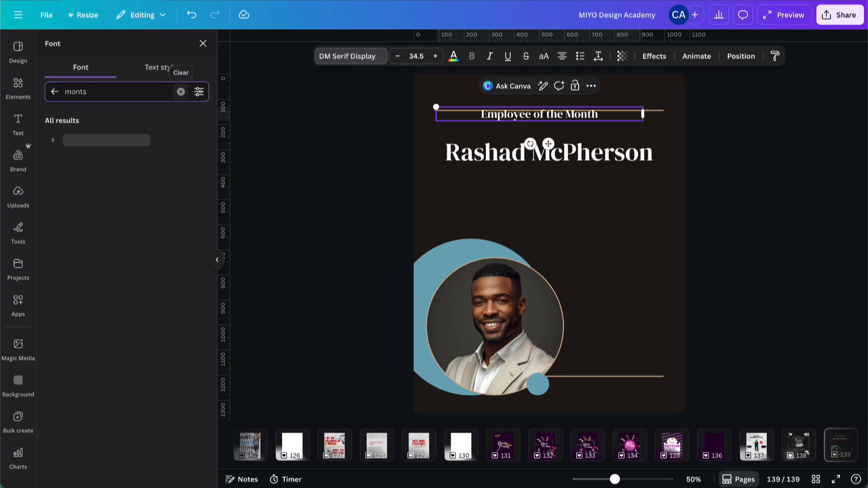
{"action": "left_click", "coordinate": [113, 140]}
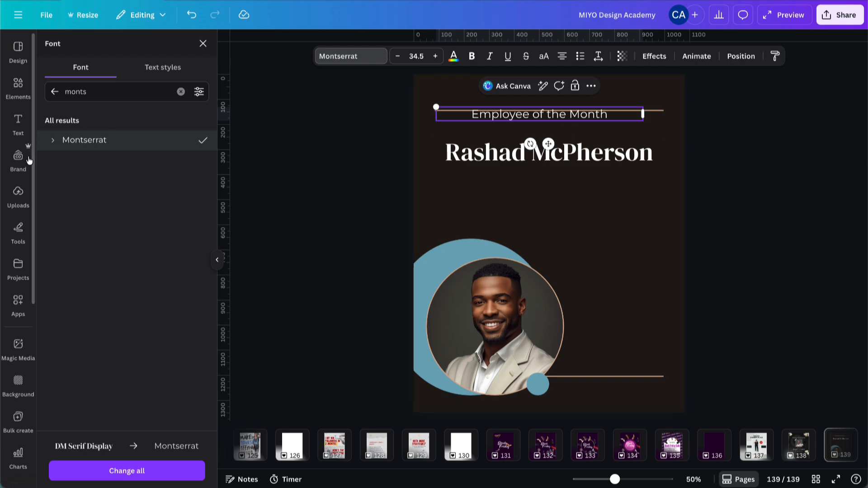
{"action": "left_click", "coordinate": [53, 141]}
{"action": "key", "text": "ctrl+b"}
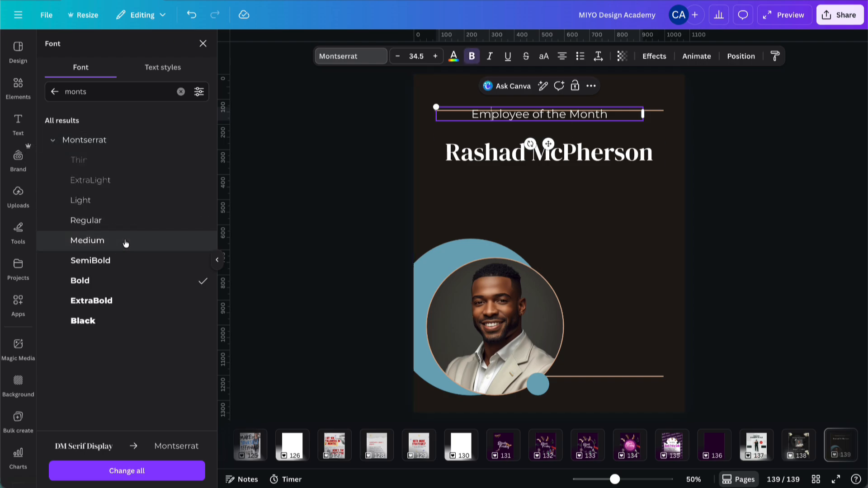
{"action": "triple_click", "coordinate": [556, 116]}
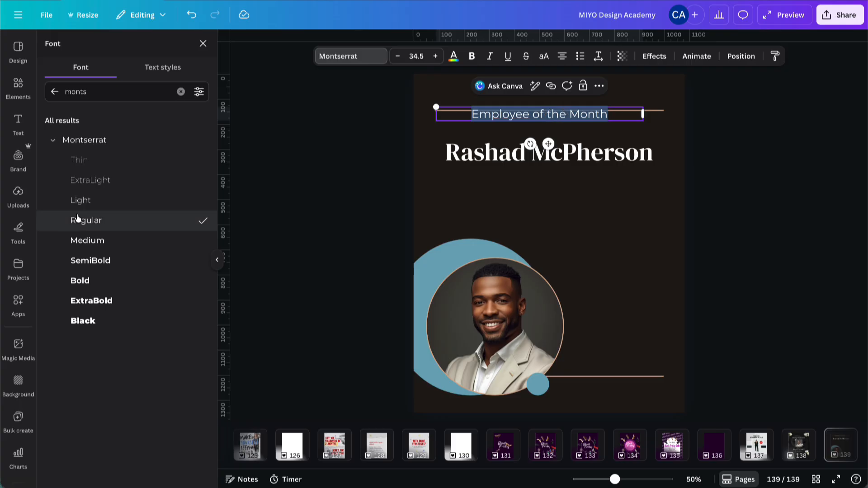
{"action": "left_click", "coordinate": [101, 248]}
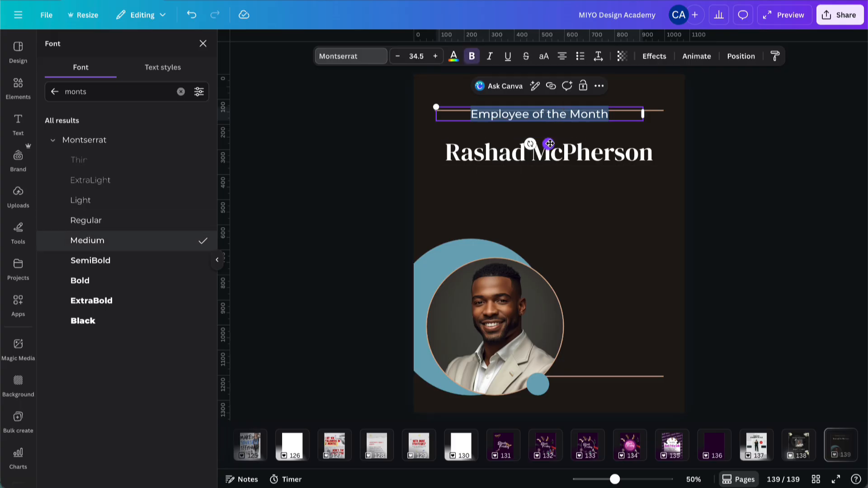
- Move "Employee of the Month" between the upper line and the name, and centre it horizontally on the page
{"action": "left_click_drag", "start_coordinate": [548, 144], "coordinate": [556, 156]}
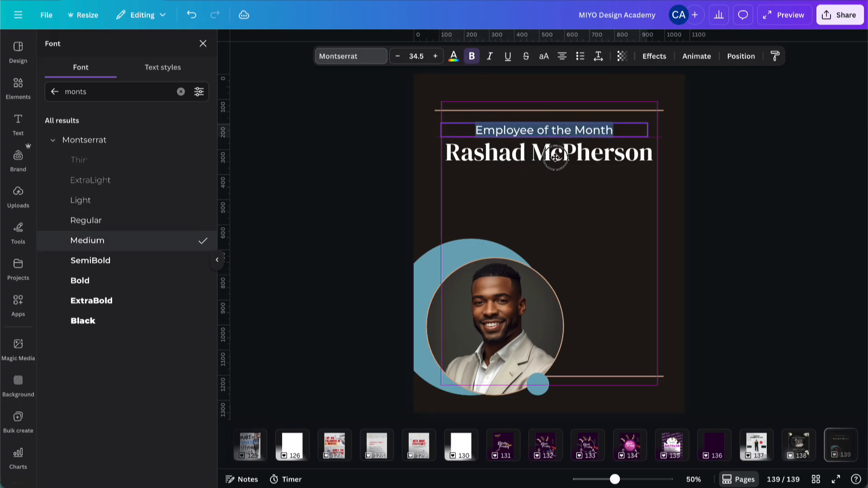
{"action": "left_click", "coordinate": [732, 134]}
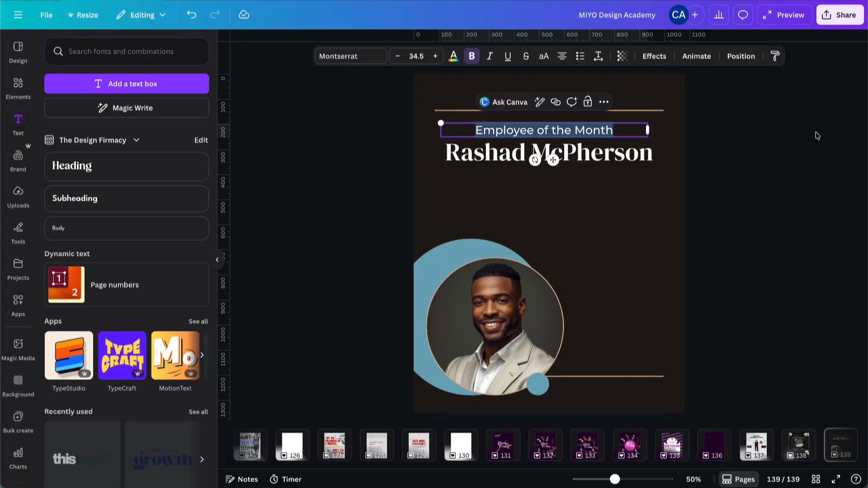
{"action": "left_click", "coordinate": [587, 137]}
{"action": "left_click", "coordinate": [740, 56]}
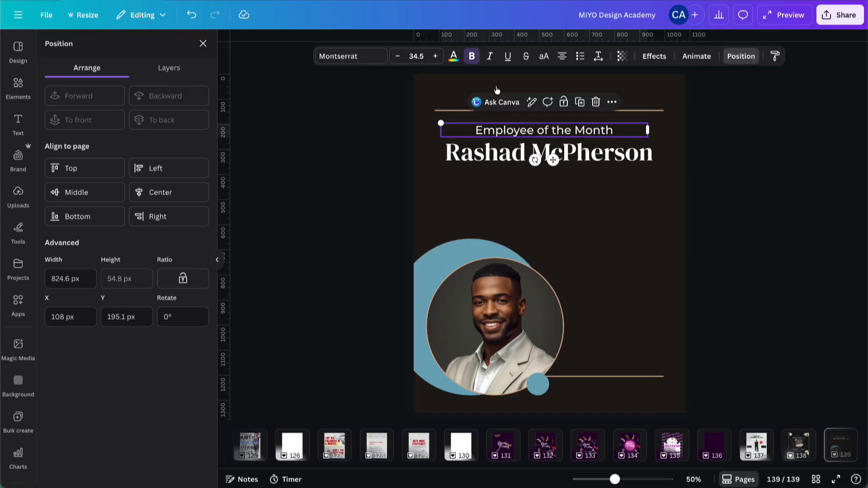
{"action": "left_click", "coordinate": [782, 152]}
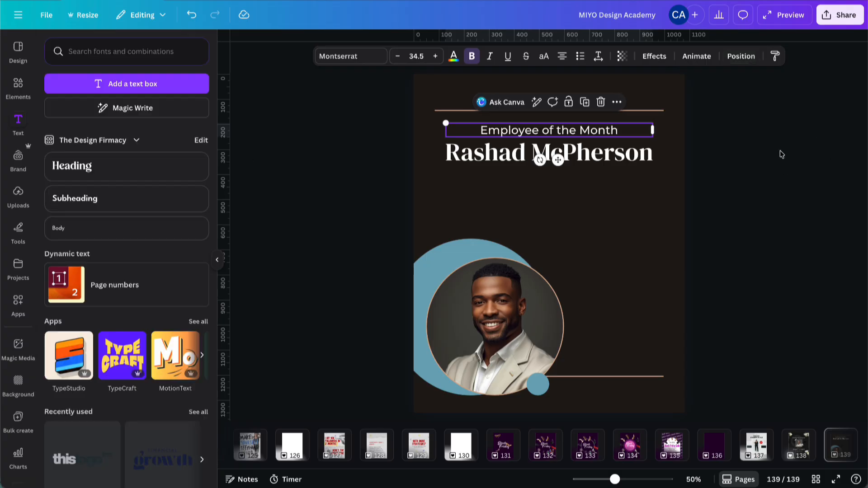
- Recolour both "Employee of the Month" and the employee name in the tan document colour used for the horizontal lines
{"action": "left_click_drag", "start_coordinate": [744, 177], "coordinate": [435, 120]}
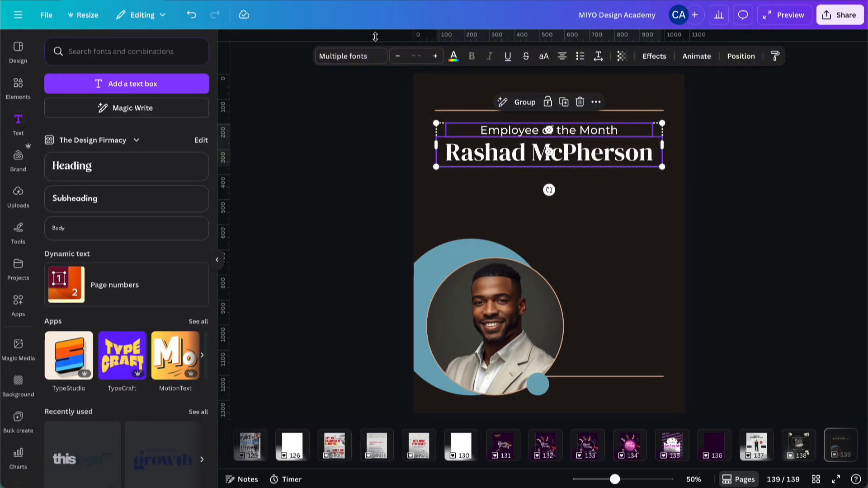
{"action": "left_click", "coordinate": [454, 62]}
{"action": "scroll", "coordinate": [104, 262], "scroll_direction": "down", "scroll_amount": 3}
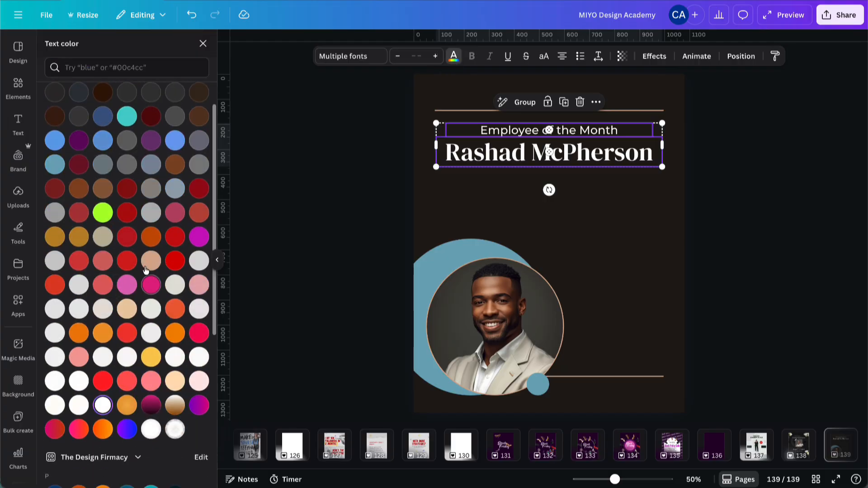
{"action": "left_click", "coordinate": [150, 261]}
{"action": "left_click", "coordinate": [410, 144]}
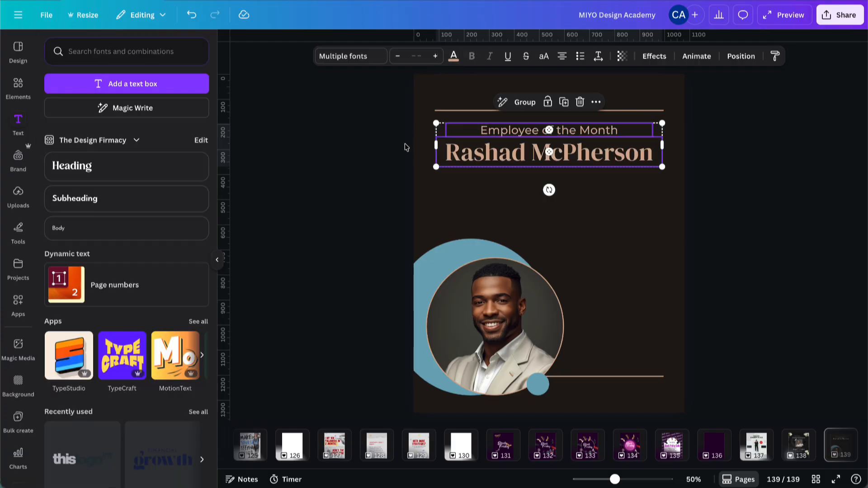
{"action": "left_click", "coordinate": [391, 153]}
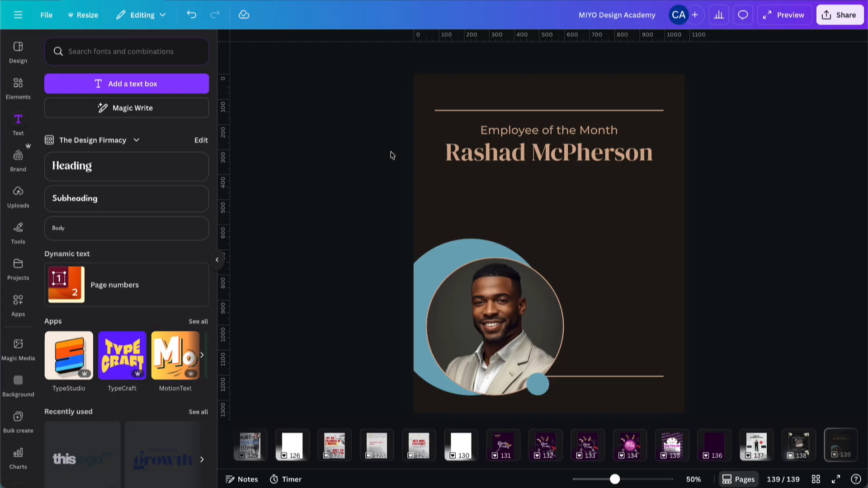
- Search the full elements library, rather than only shapes, for "quote"
{"action": "left_click", "coordinate": [18, 86]}
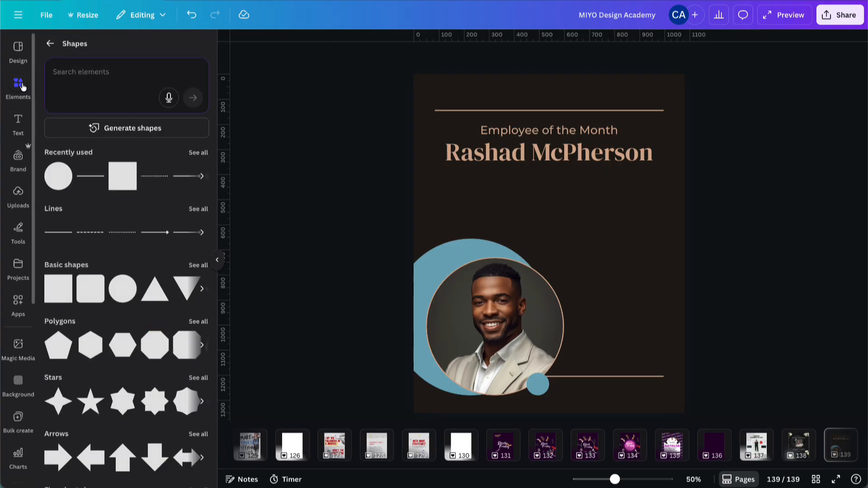
{"action": "left_click", "coordinate": [72, 67]}
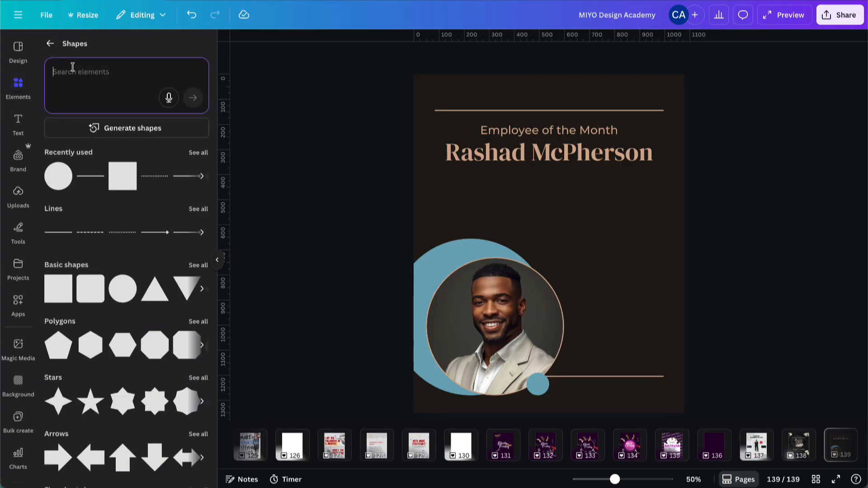
{"action": "type", "text": "quote"}
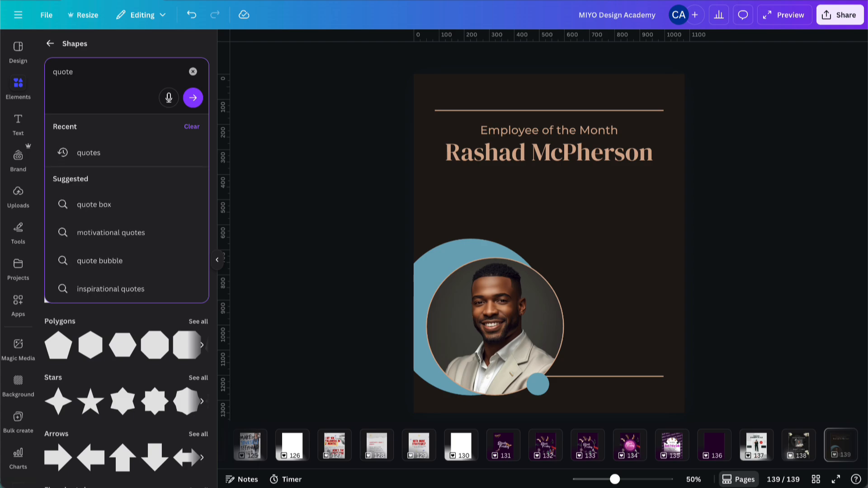
{"action": "key", "text": "Return"}
{"action": "left_click", "coordinate": [50, 44]}
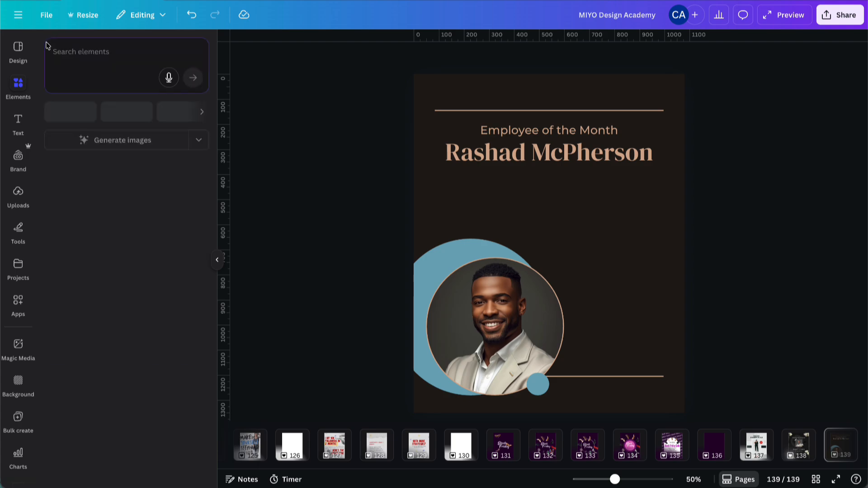
{"action": "left_click", "coordinate": [76, 77]}
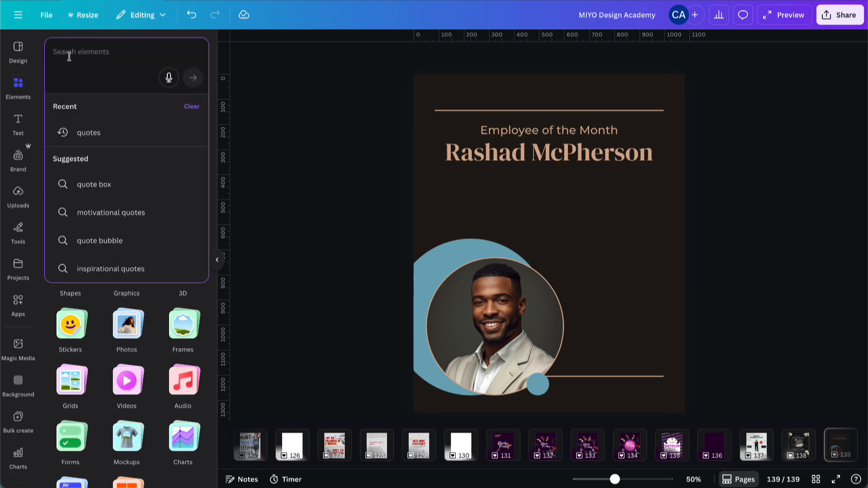
{"action": "type", "text": "quote"}
{"action": "key", "text": "Return"}
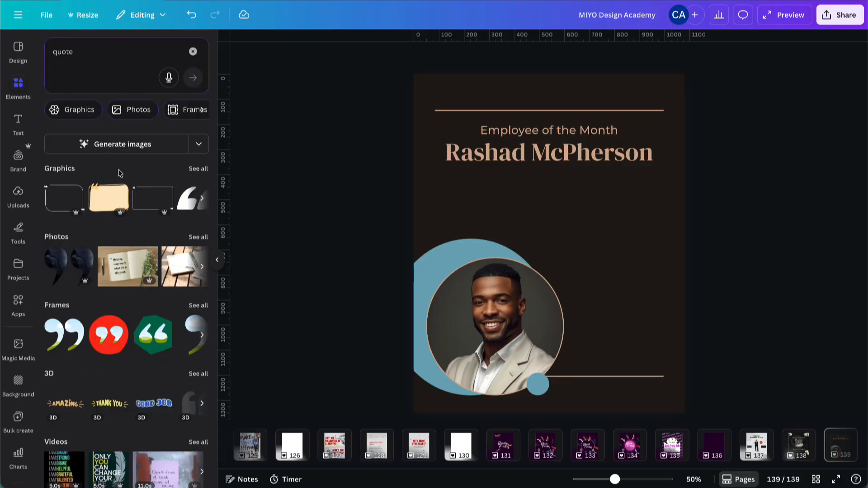
- Browse all the quote graphics and add the black, straight-edged opening quotation marks to the page
{"action": "scroll", "coordinate": [191, 238], "scroll_direction": "down", "scroll_amount": 1}
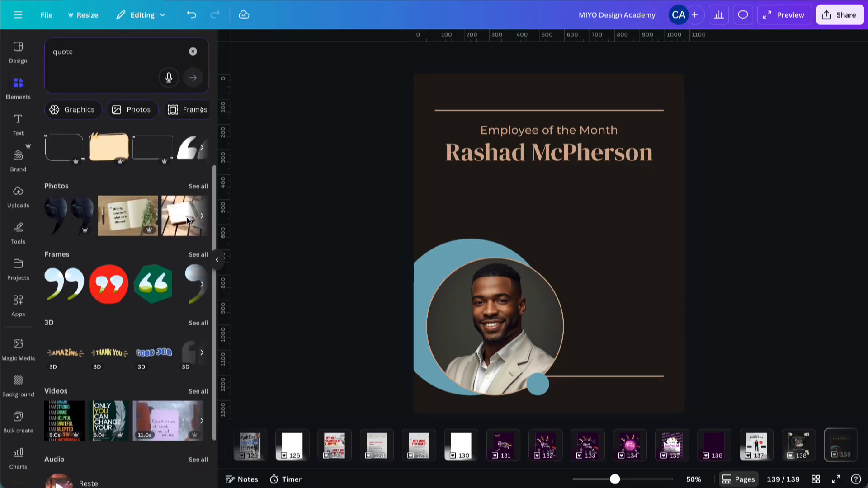
{"action": "scroll", "coordinate": [110, 298], "scroll_direction": "down", "scroll_amount": 1}
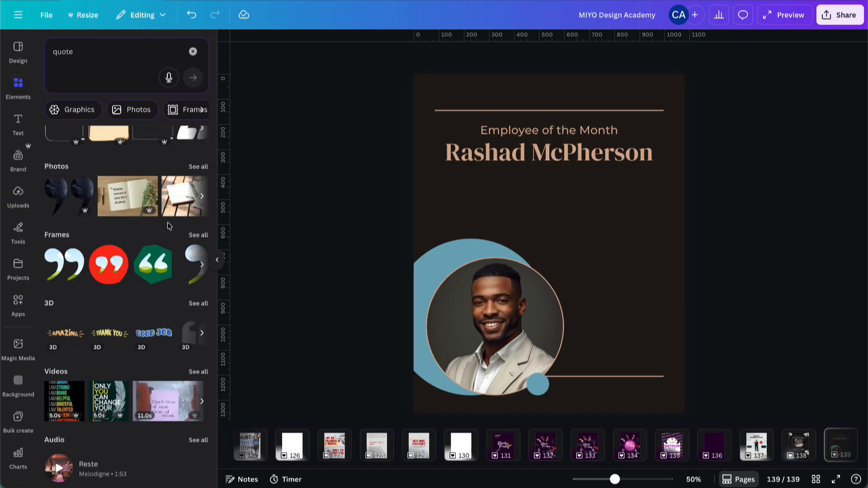
{"action": "scroll", "coordinate": [165, 208], "scroll_direction": "up", "scroll_amount": 1}
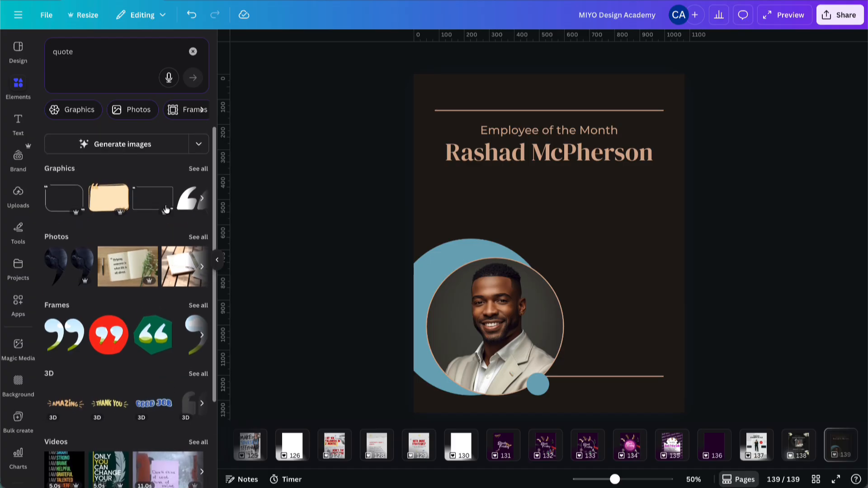
{"action": "left_click", "coordinate": [197, 168]}
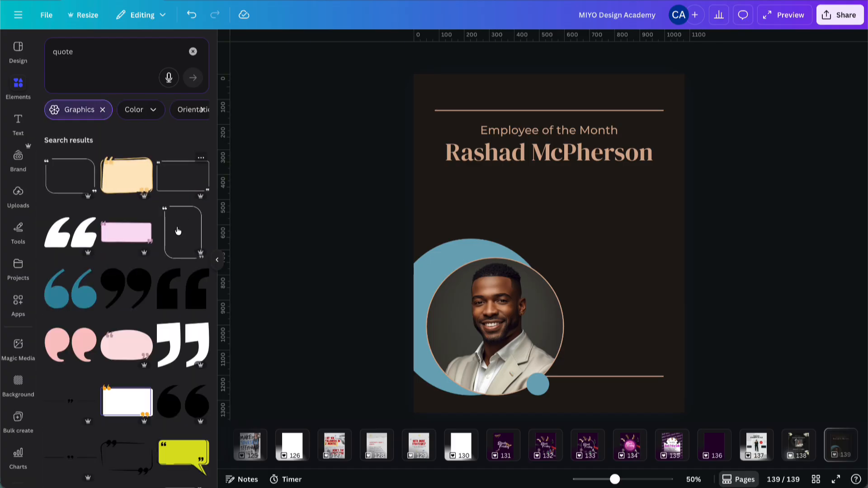
{"action": "scroll", "coordinate": [178, 231], "scroll_direction": "down", "scroll_amount": 2}
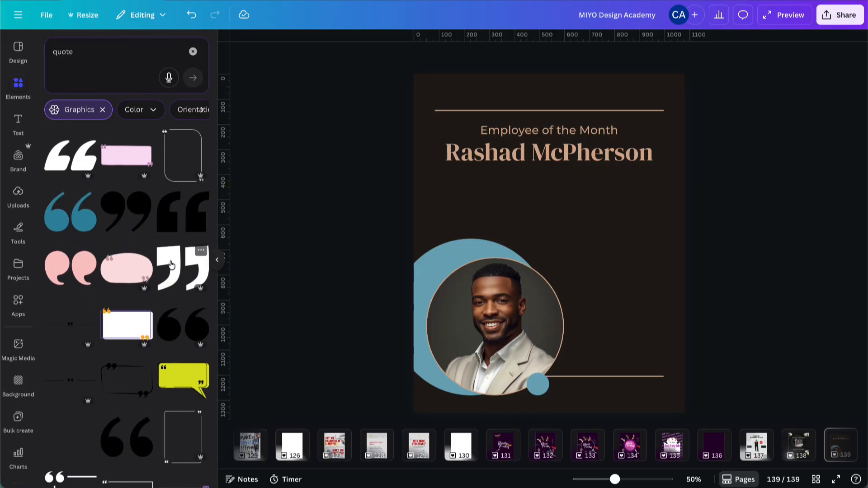
{"action": "left_click", "coordinate": [183, 212]}
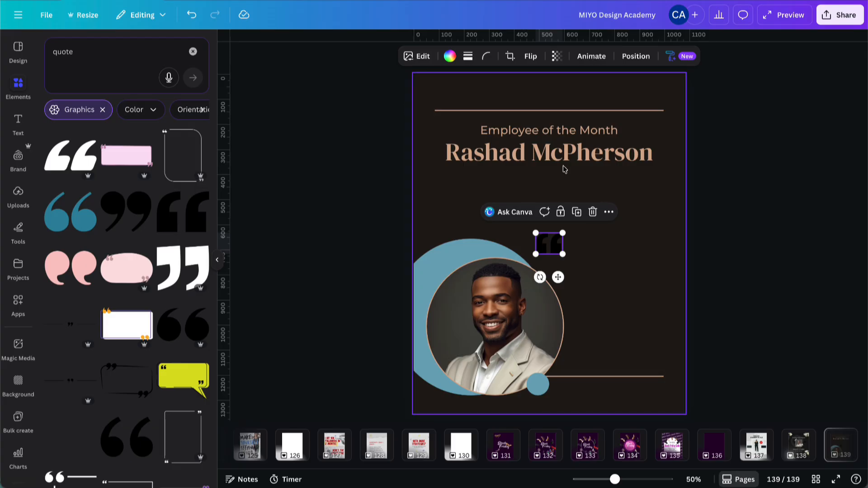
- Recolour the quotation marks in blue #70A9BA, sampled from the large circle behind the portrait
{"action": "left_click", "coordinate": [450, 57]}
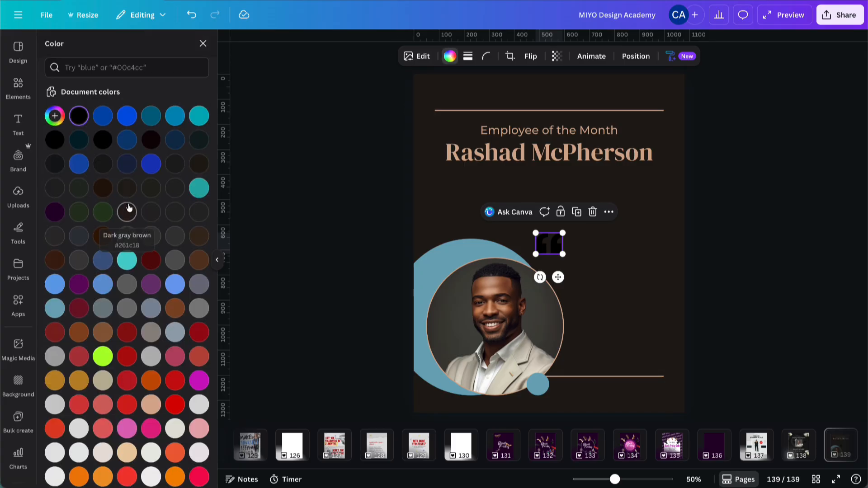
{"action": "scroll", "coordinate": [127, 206], "scroll_direction": "down", "scroll_amount": 8}
{"action": "scroll", "coordinate": [129, 206], "scroll_direction": "up", "scroll_amount": 6}
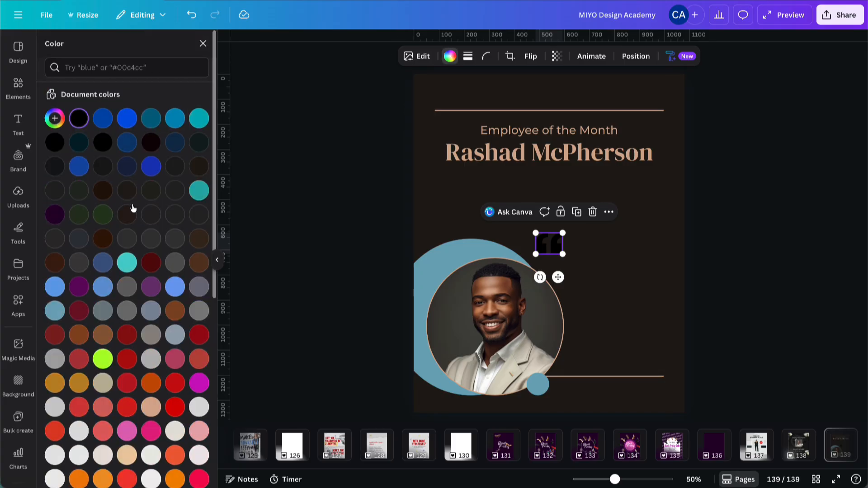
{"action": "left_click", "coordinate": [55, 118]}
{"action": "left_click", "coordinate": [177, 226]}
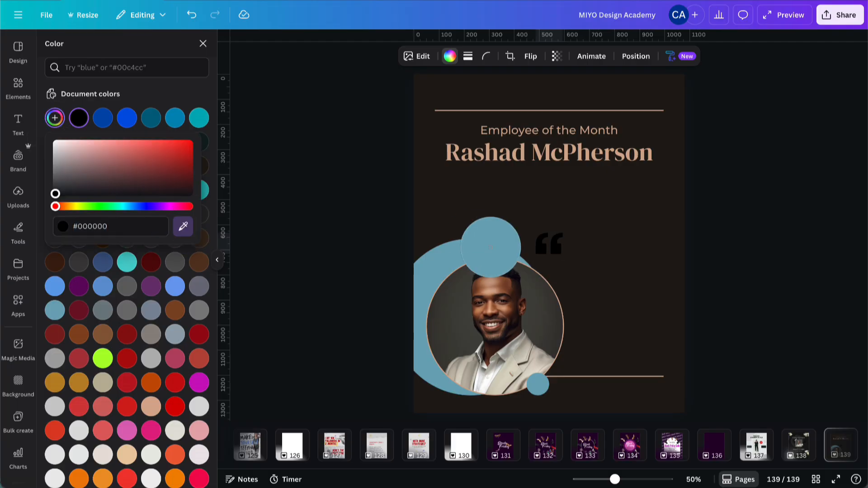
{"action": "left_click", "coordinate": [454, 260]}
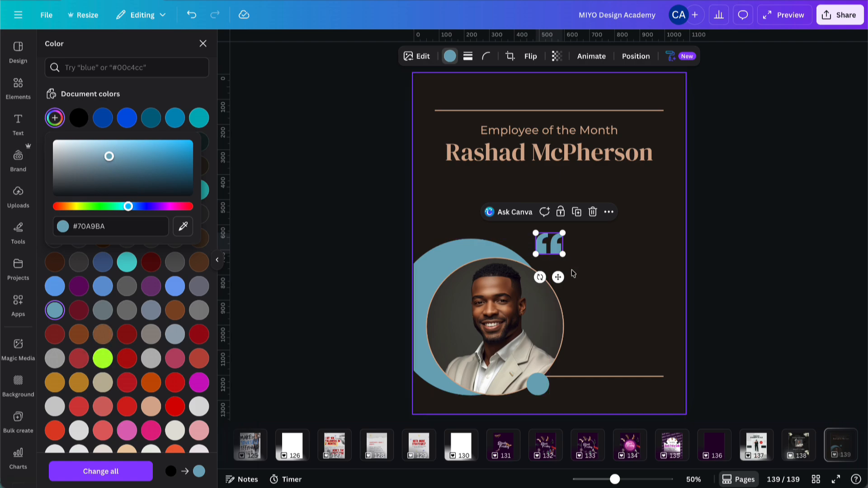
- Move the quotation marks above the large blue circle, beneath the start of the employee name
{"action": "left_click", "coordinate": [559, 277]}
{"action": "left_click_drag", "start_coordinate": [559, 277], "coordinate": [470, 237]}
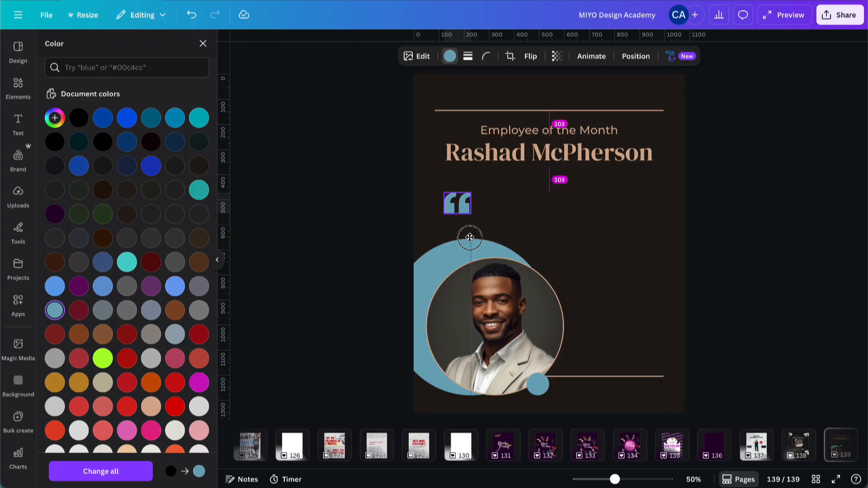
{"action": "left_click_drag", "start_coordinate": [470, 237], "coordinate": [468, 236]}
{"action": "left_click", "coordinate": [794, 152]}
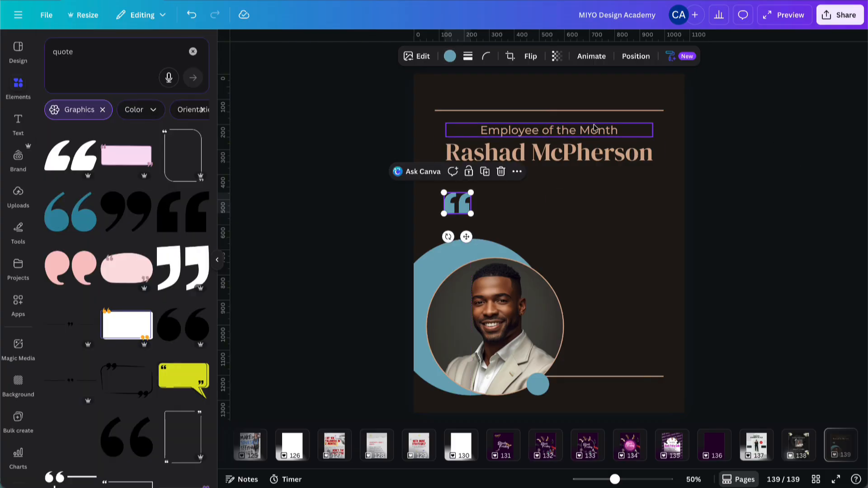
- Duplicate "Employee of the Month" beside the quotation marks, then narrow the copy's text box and align its text right
{"action": "left_click_drag", "start_coordinate": [594, 132], "coordinate": [619, 211]}
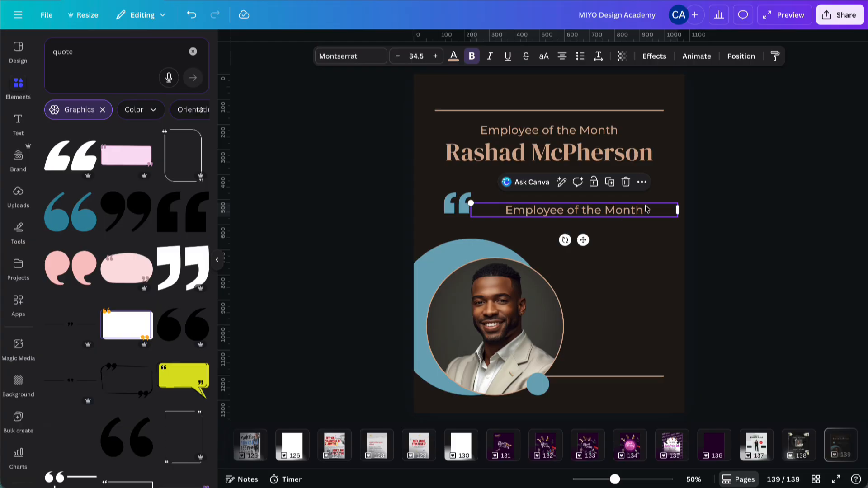
{"action": "left_click_drag", "start_coordinate": [678, 207], "coordinate": [647, 210]}
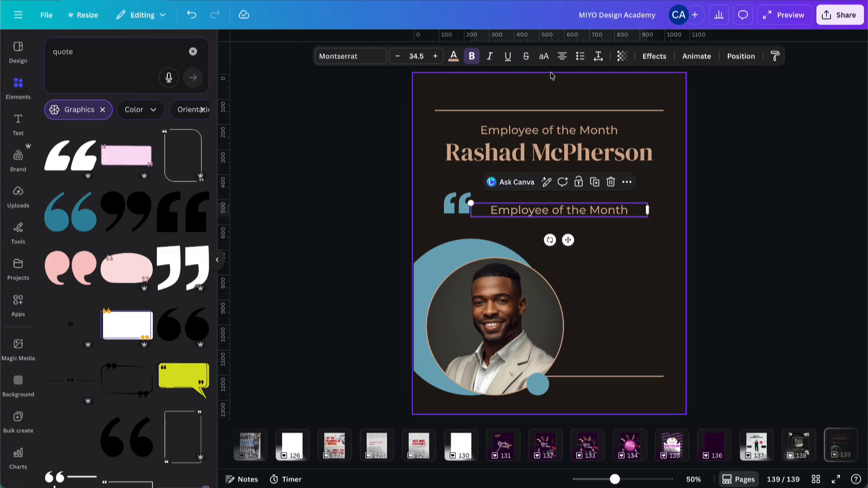
{"action": "left_click", "coordinate": [560, 58]}
{"action": "left_click", "coordinate": [561, 57]}
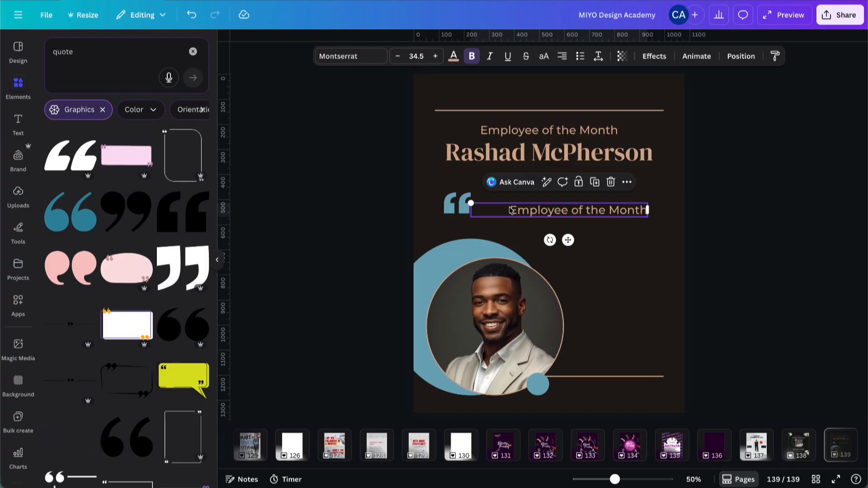
- Set the copied text beside the quotation marks to font size 42
{"action": "left_click", "coordinate": [415, 56]}
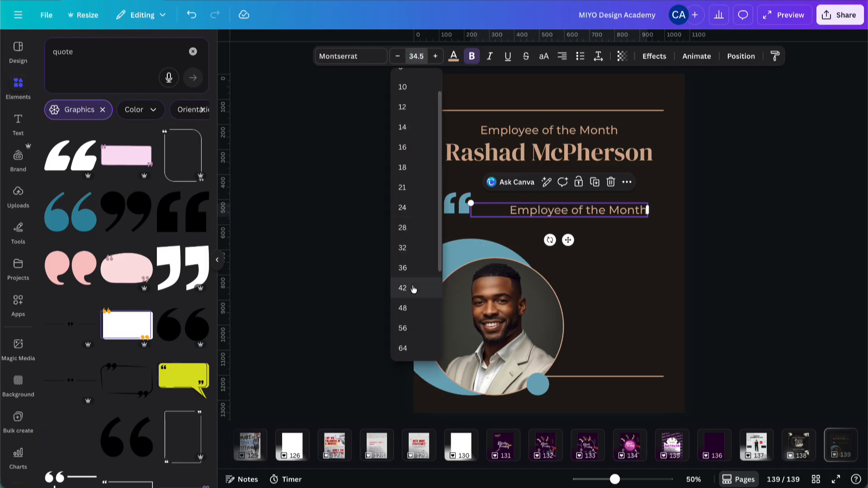
{"action": "left_click", "coordinate": [407, 324]}
{"action": "left_click", "coordinate": [728, 200]}
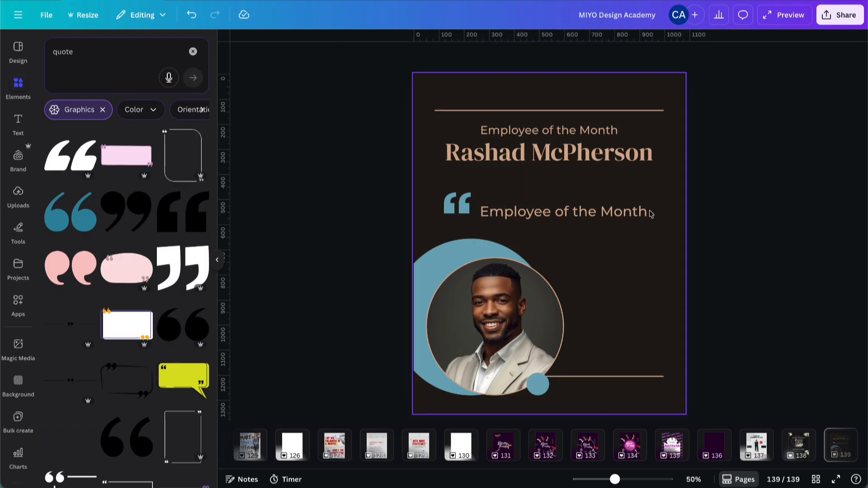
- Fit the copied text box between the quotation marks and the upper line's right end, slightly higher, and set its font size to 36
{"action": "left_click_drag", "start_coordinate": [587, 209], "coordinate": [605, 194]}
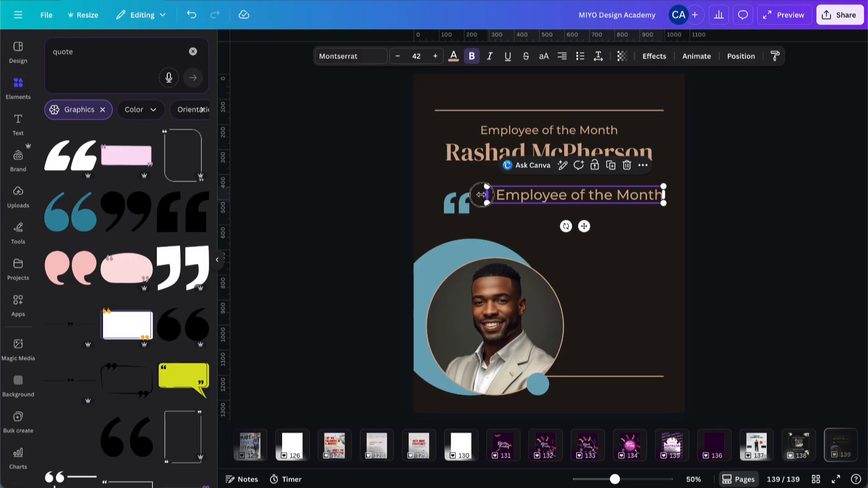
{"action": "left_click_drag", "start_coordinate": [484, 195], "coordinate": [477, 195]}
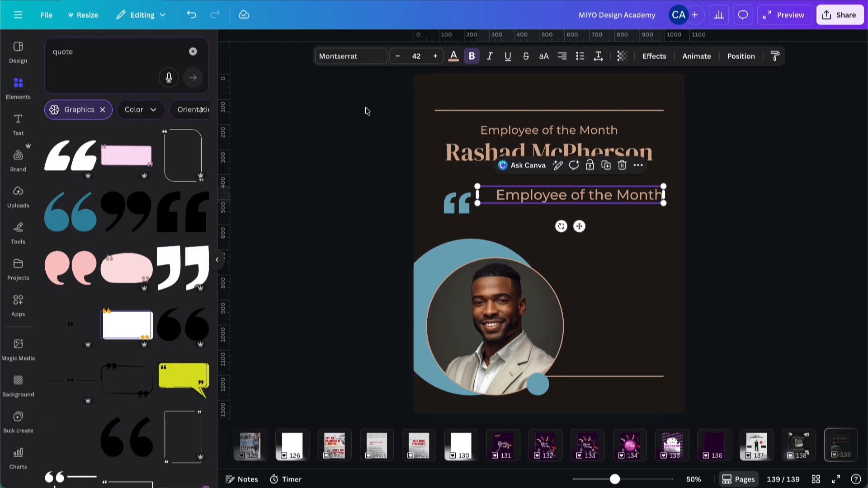
{"action": "left_click", "coordinate": [416, 56]}
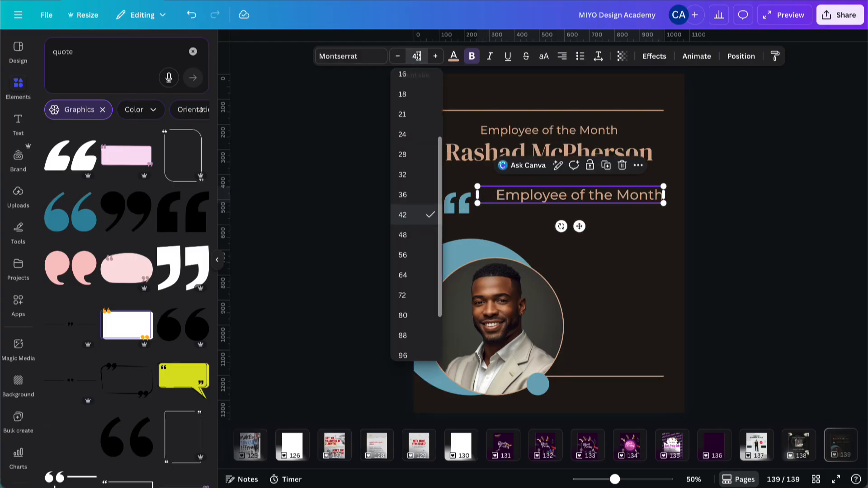
{"action": "left_click", "coordinate": [407, 195]}
- Replace the copied text beside the quotation marks with the employee's first name followed by "is just the most"
{"action": "left_click", "coordinate": [578, 195]}
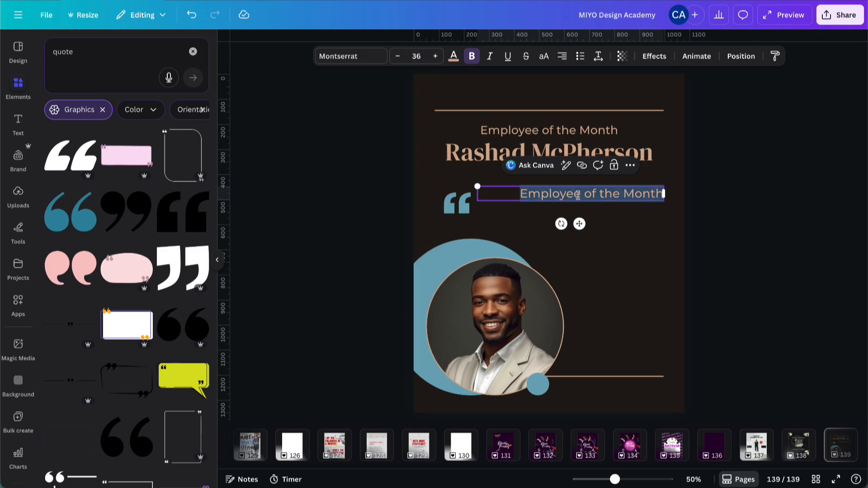
{"action": "type", "text": "Rashad "}
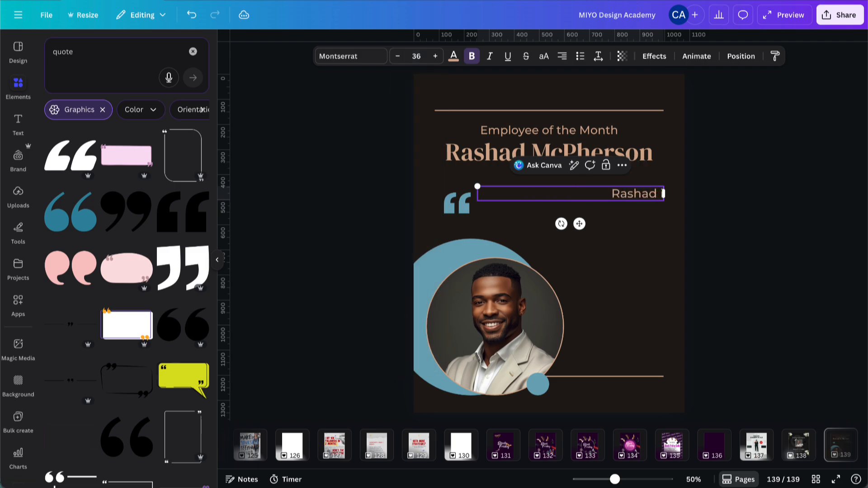
{"action": "type", "text": "is just th emost"}
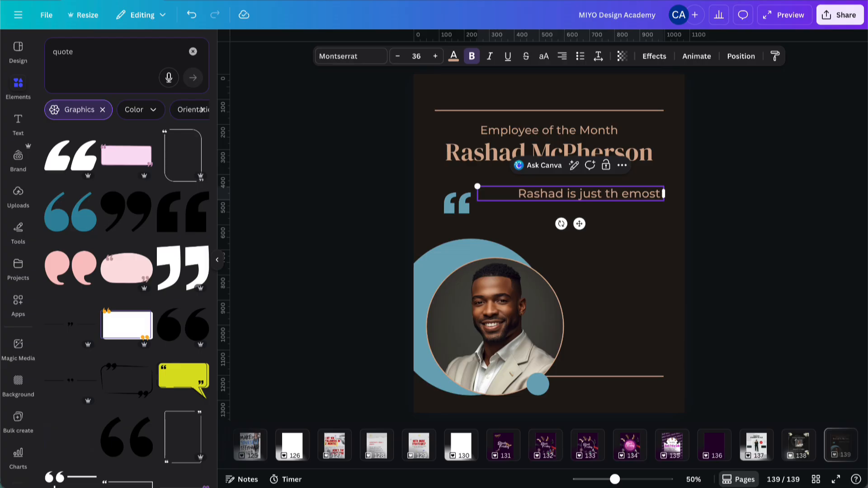
{"action": "left_click", "coordinate": [628, 194]}
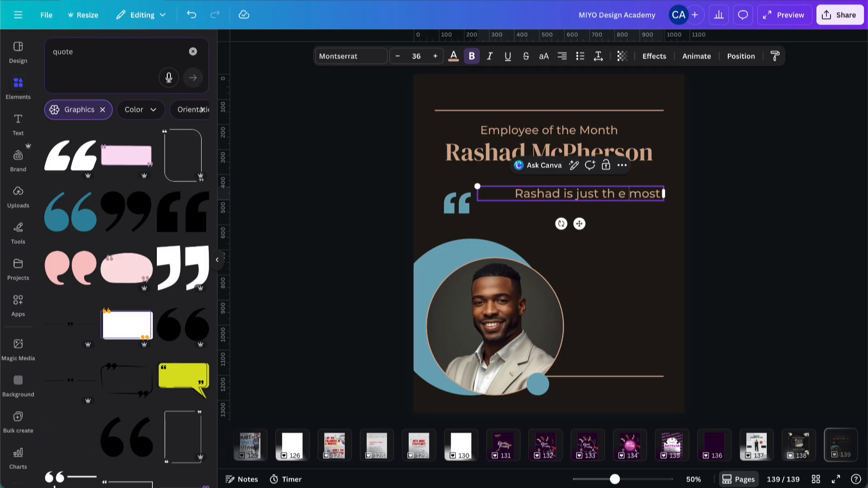
{"action": "key", "text": "BackSpace"}
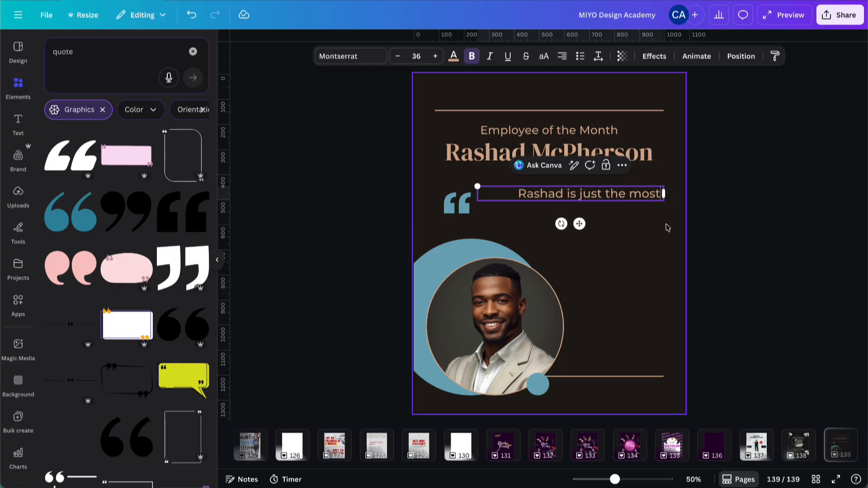
- Continue the quote with "amazing persont o work with. He's always mindful of what works"
{"action": "type", "text": "amazing pe"}
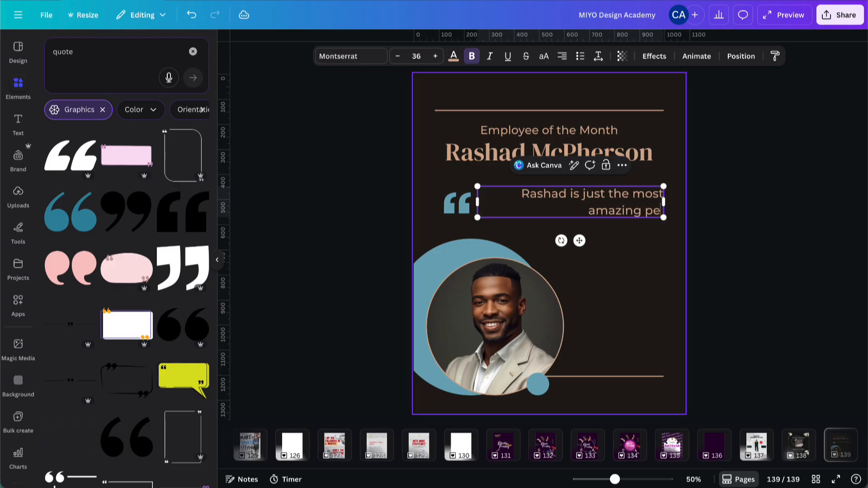
{"action": "type", "text": "rsont o work with He"}
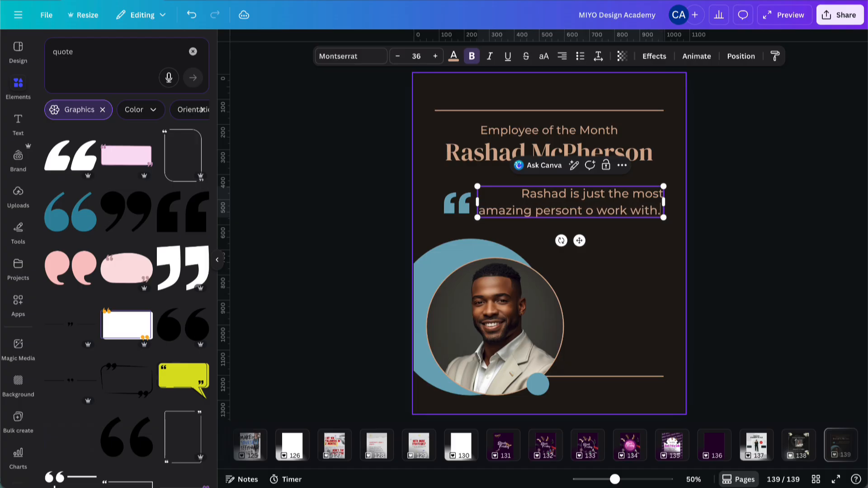
{"action": "type", "text": "'s "}
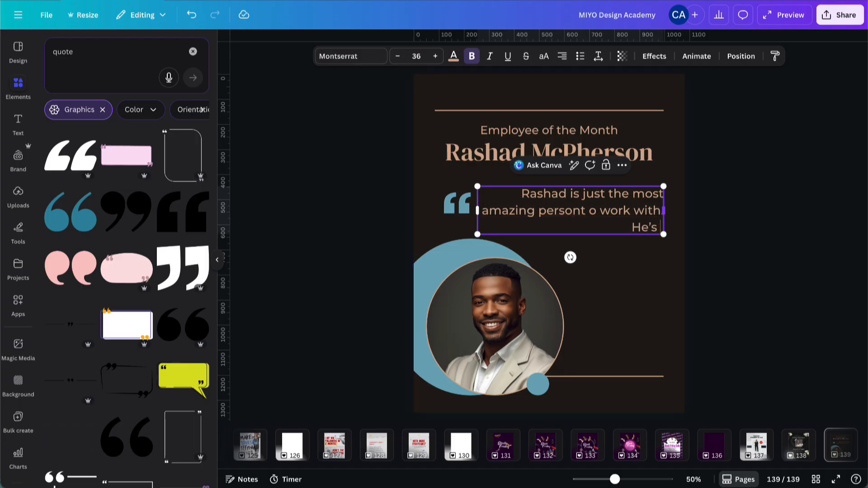
{"action": "type", "text": "always mindfu"}
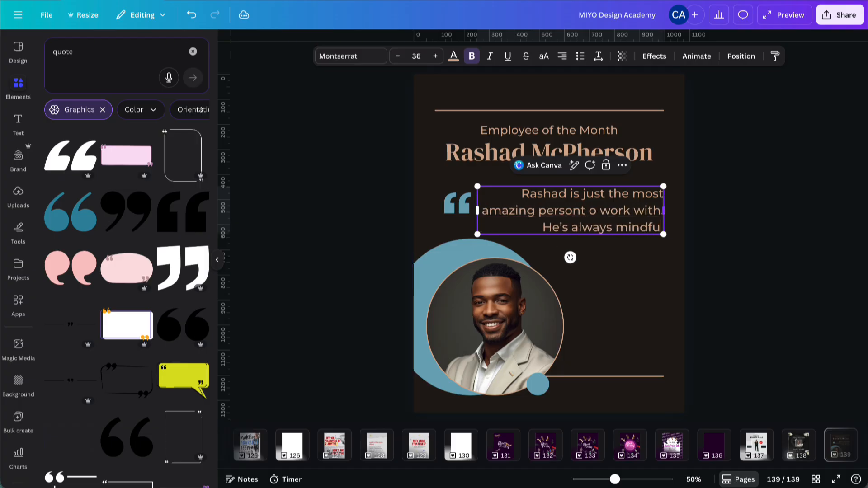
{"action": "type", "text": "l of what works "}
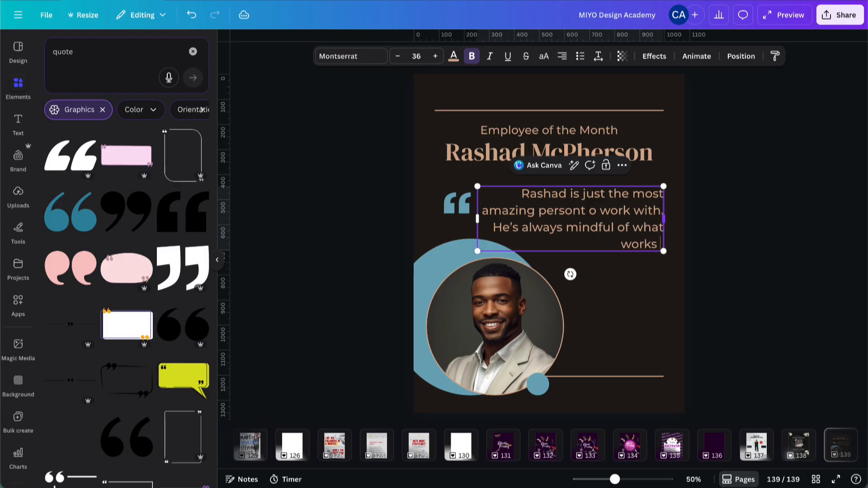
- Finish the quote with "for the team, and is a great asset to our company."
{"action": "type", "text": "for the te"}
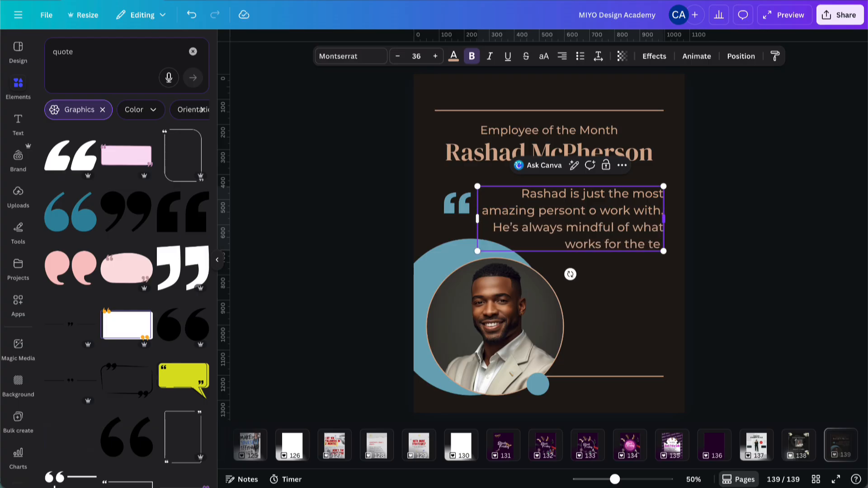
{"action": "type", "text": "am, and is a"}
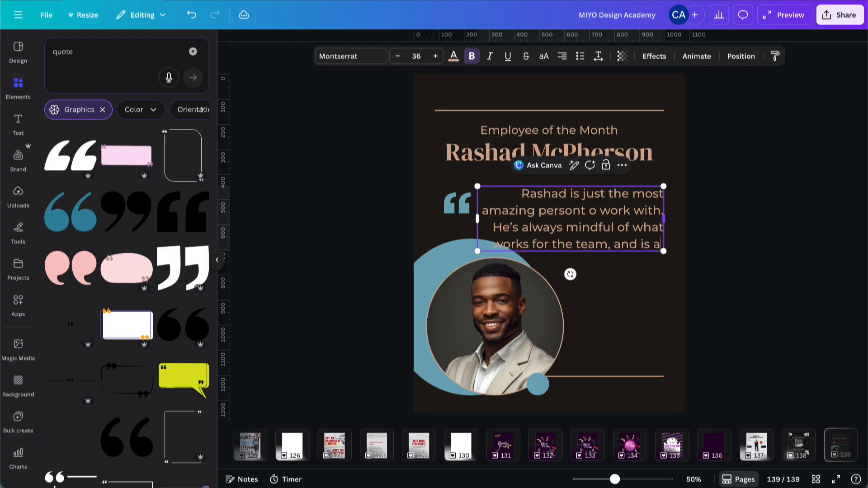
{"action": "type", "text": " great asset to "}
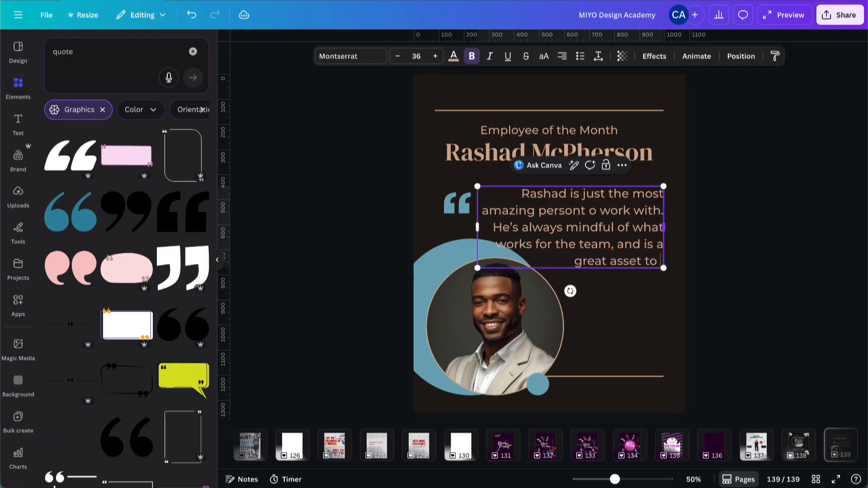
{"action": "type", "text": "our comapny,"}
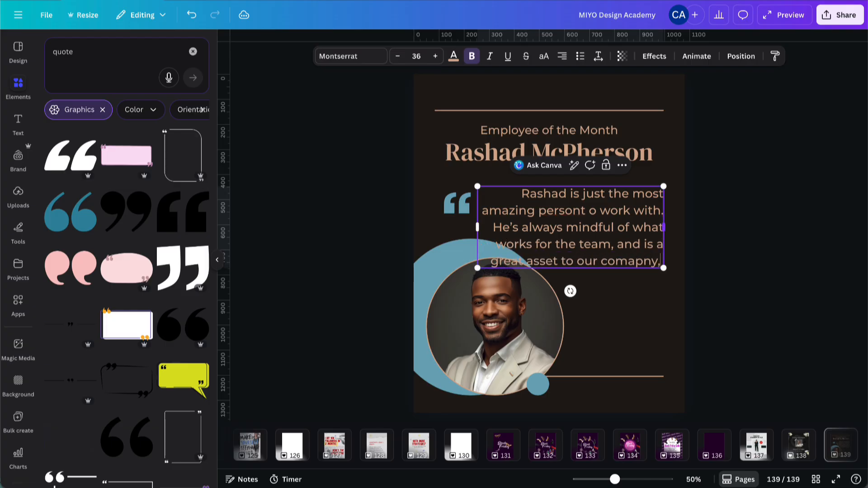
{"action": "key", "text": "BackSpace"}
{"action": "key", "text": "BackSpace"}
{"action": "key", "text": "BackSpace"}
{"action": "key", "text": "BackSpace"}
{"action": "key", "text": "BackSpace"}
{"action": "key", "text": "BackSpace"}
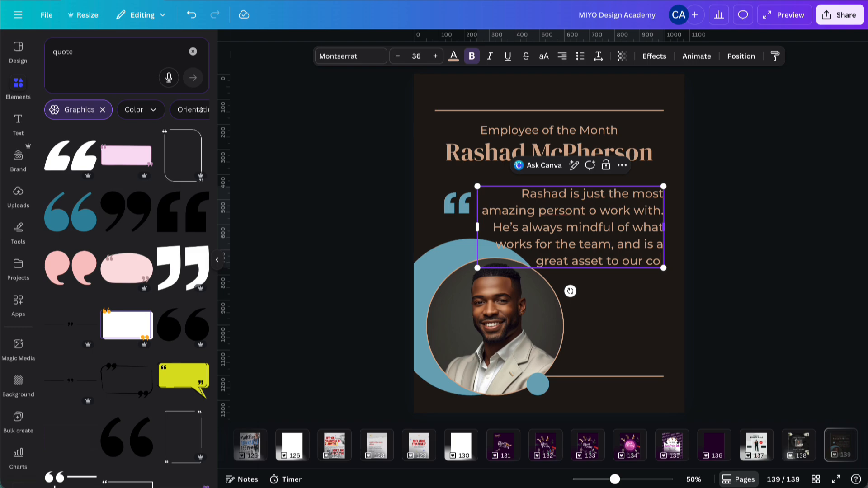
{"action": "type", "text": "p"}
{"action": "key", "text": "BackSpace"}
{"action": "type", "text": "m"}
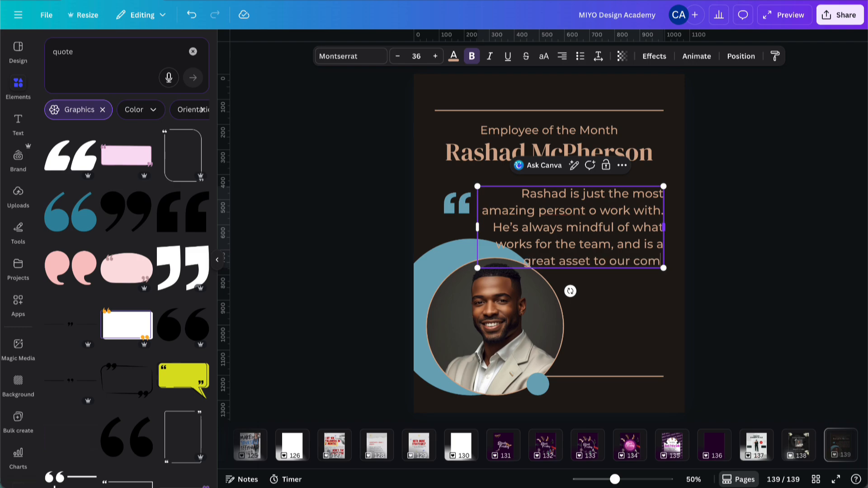
{"action": "type", "text": "pany."}
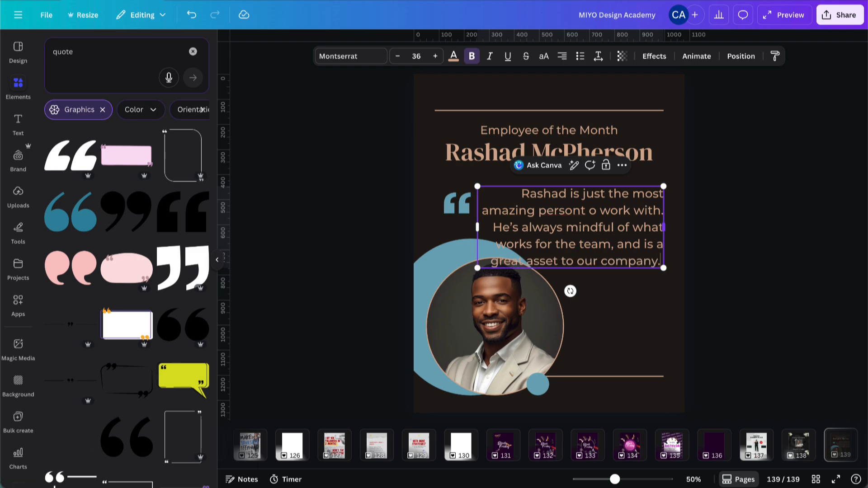
- Insert line breaks in the quote before "is a great asset to" and before "our company."
{"action": "left_click", "coordinate": [644, 243]}
{"action": "key", "text": "Return"}
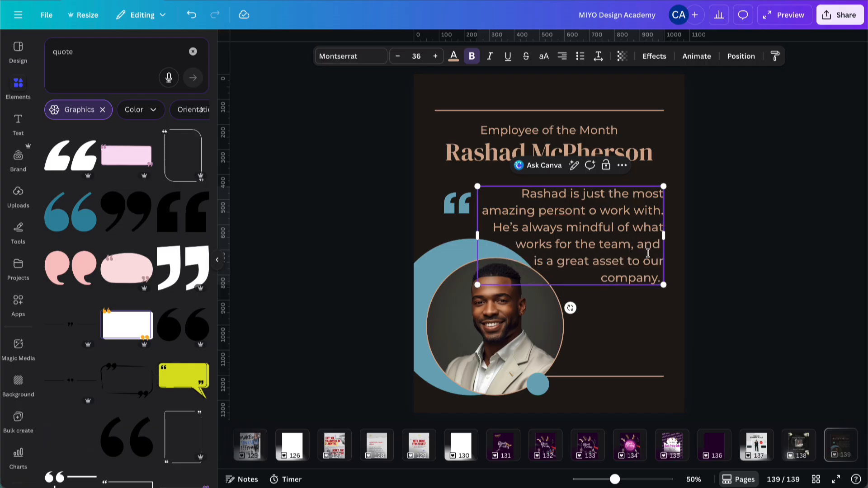
{"action": "key", "text": "BackSpace"}
{"action": "key", "text": "Return"}
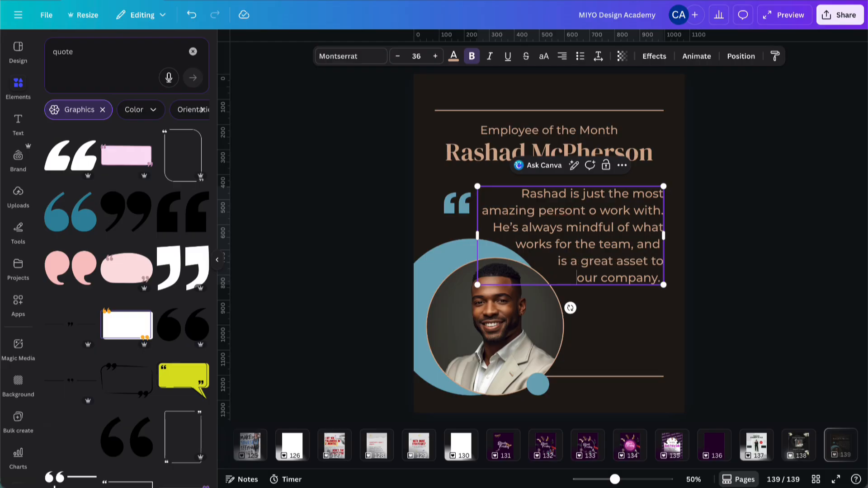
{"action": "left_click", "coordinate": [729, 224]}
- Move the blue quotation marks closer to the quote, directly before its first line and slightly higher
{"action": "left_click_drag", "start_coordinate": [456, 203], "coordinate": [501, 193]}
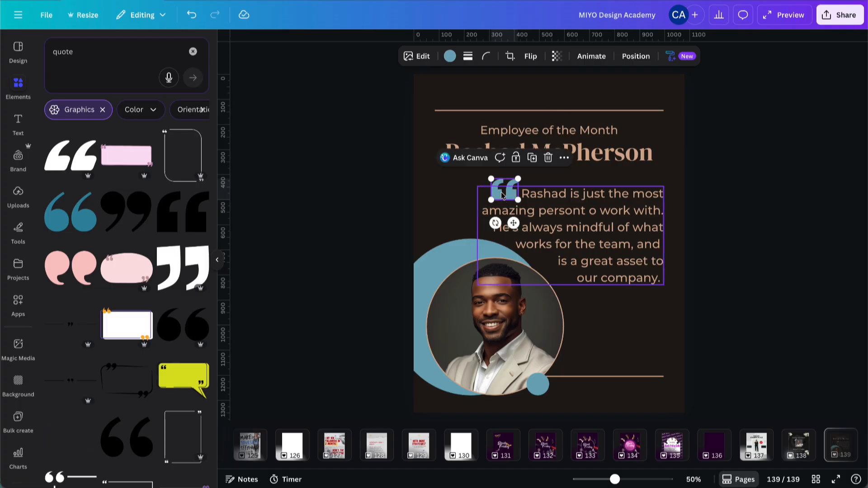
{"action": "left_click", "coordinate": [730, 163]}
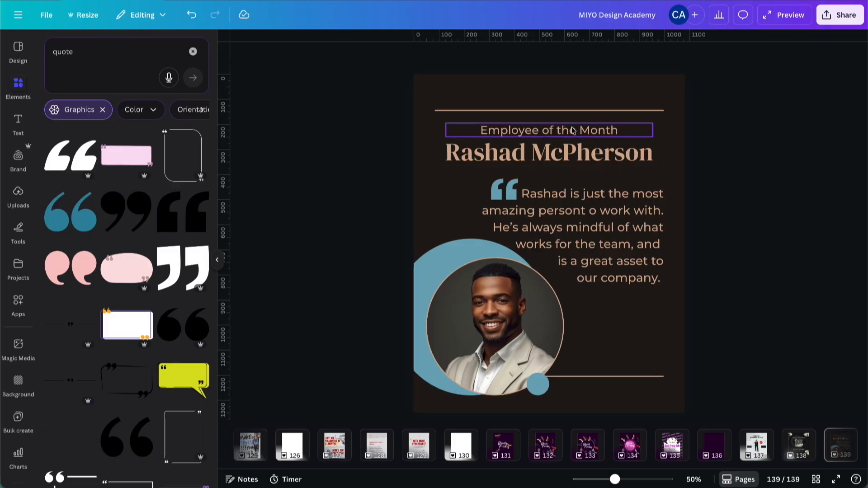
- Place a copy of "Employee of the Month" just above the lower line and replace its text with "LOGO"
{"action": "left_click_drag", "start_coordinate": [572, 130], "coordinate": [587, 360]}
{"action": "double_click", "coordinate": [587, 360]}
{"action": "type", "text": "LOGO"}
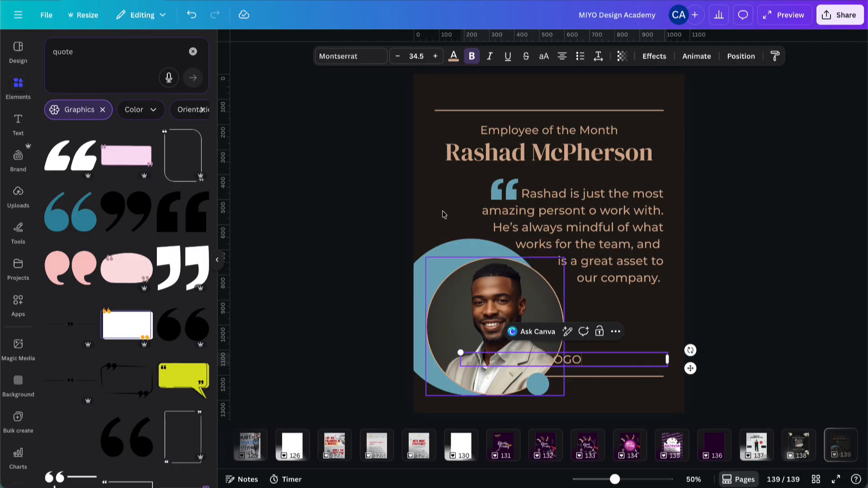
- Align the "LOGO" text right, narrow its text box to the word, and line it up with the lower line's right end
{"action": "left_click", "coordinate": [562, 56]}
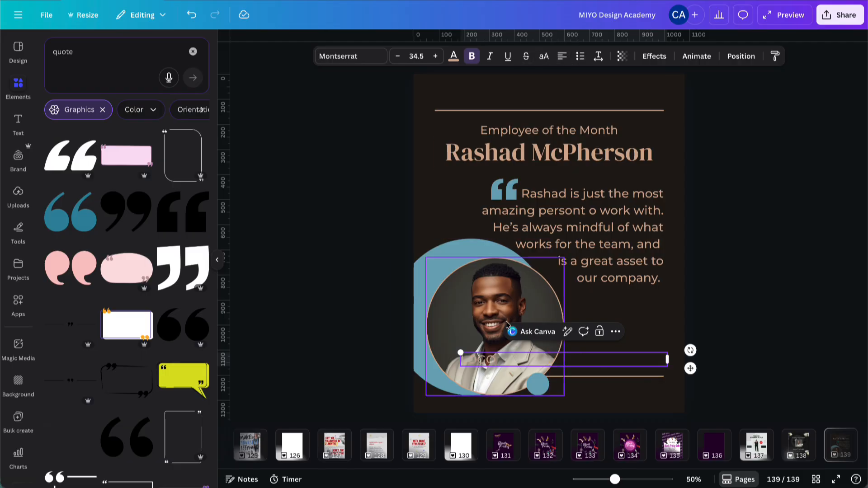
{"action": "left_click", "coordinate": [562, 56]}
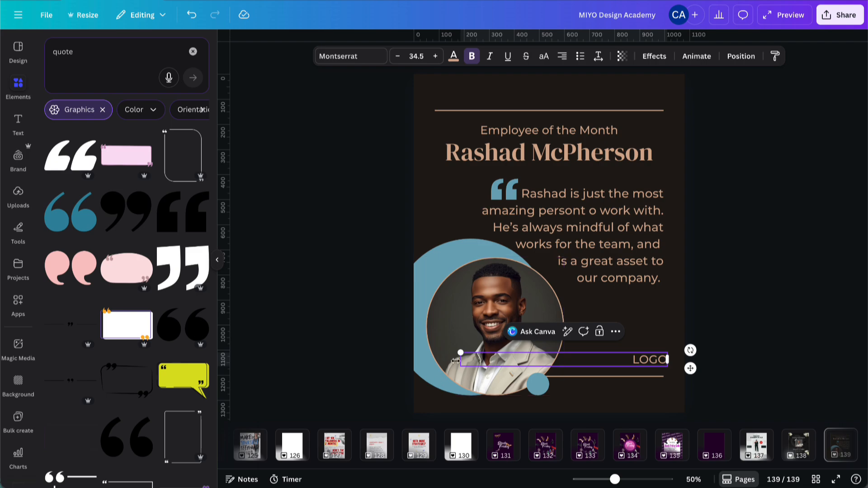
{"action": "left_click_drag", "start_coordinate": [459, 360], "coordinate": [650, 361]}
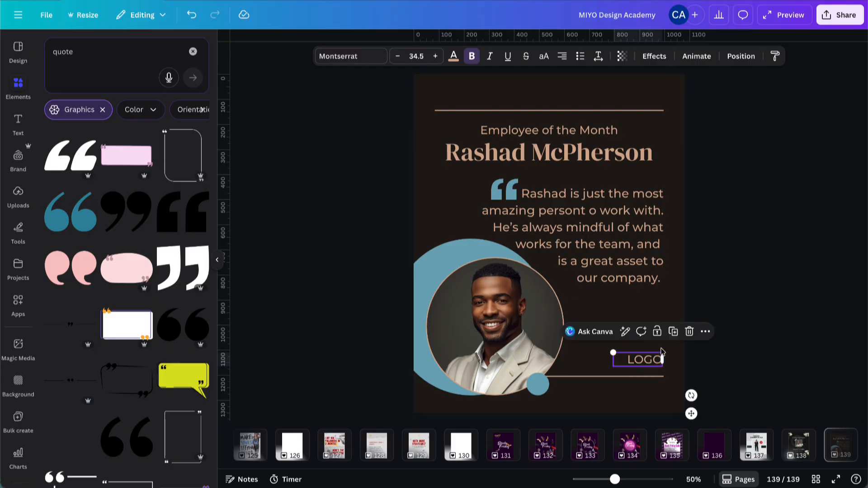
{"action": "left_click", "coordinate": [746, 271]}
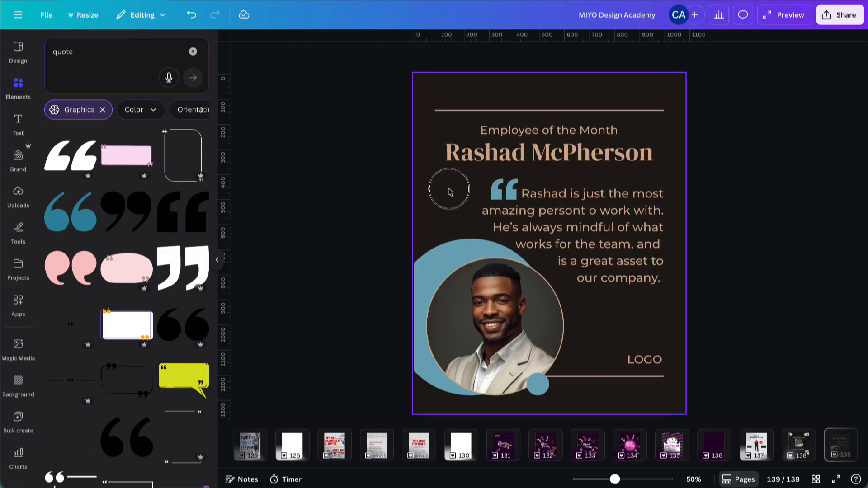
- Select the quotation marks and the quote together and nudge them up slightly
{"action": "left_click_drag", "start_coordinate": [450, 190], "coordinate": [526, 202]}
{"action": "key", "text": "Up"}
{"action": "key", "text": "Up"}
{"action": "key", "text": "Up"}
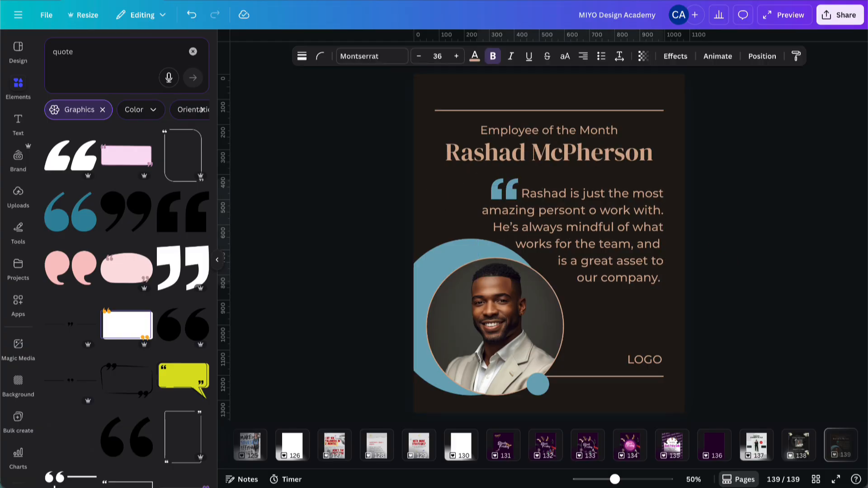
{"action": "left_click", "coordinate": [768, 132]}
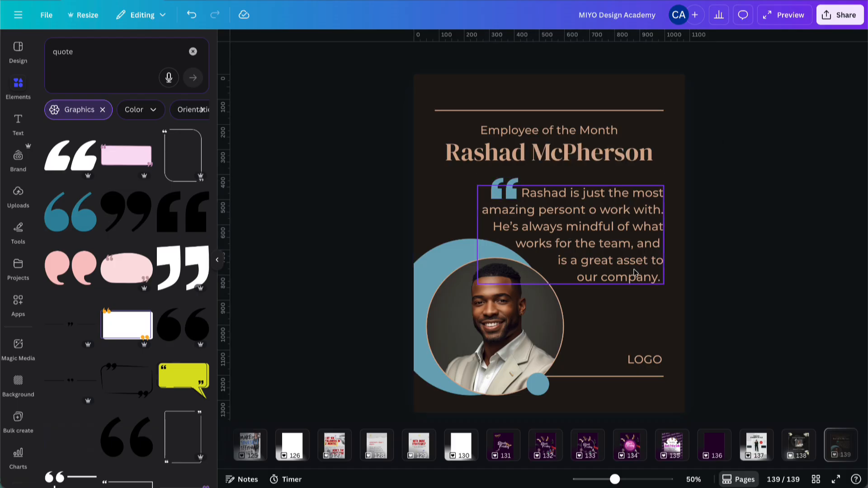
- Duplicate the quote lower on the page and replace the copy's text with "we appreciate you for all of your hardwork and dedication." in regular weight
{"action": "left_click_drag", "start_coordinate": [631, 270], "coordinate": [632, 337]}
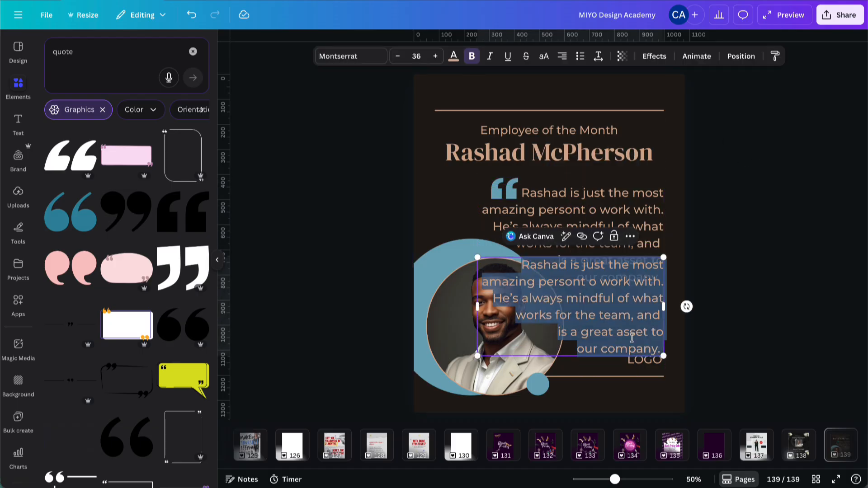
{"action": "type", "text": "w"}
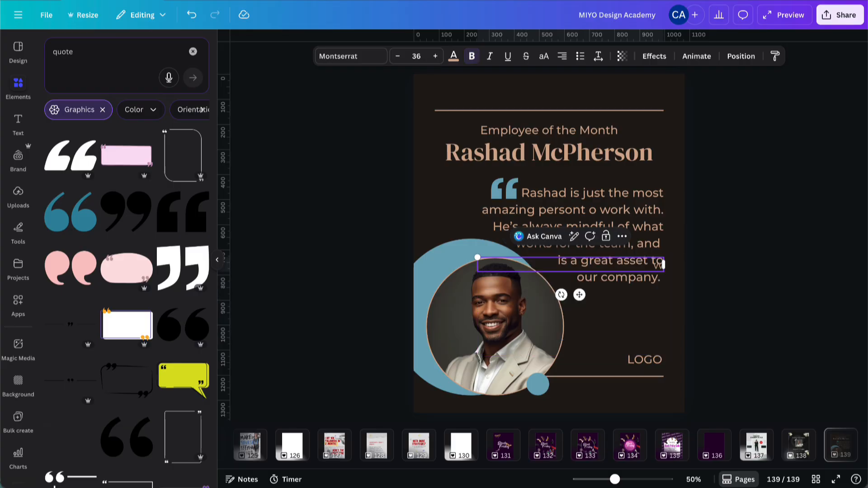
{"action": "type", "text": "e appreciate you"}
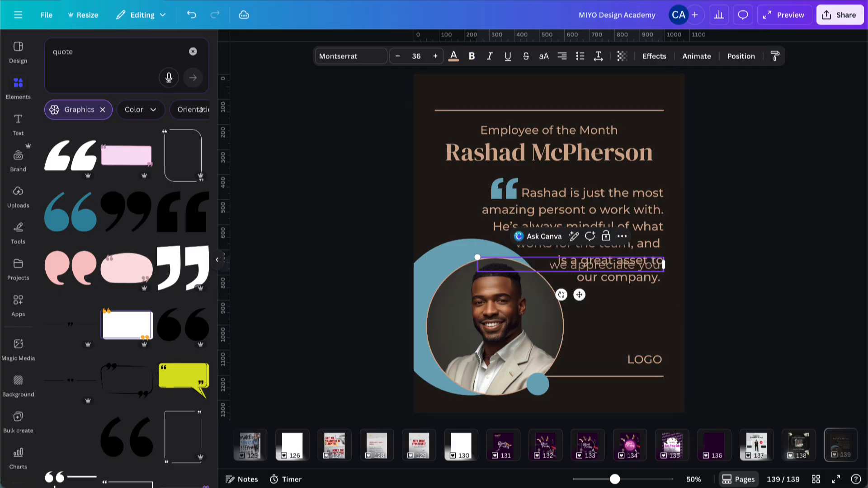
{"action": "type", "text": " for all of your ha"}
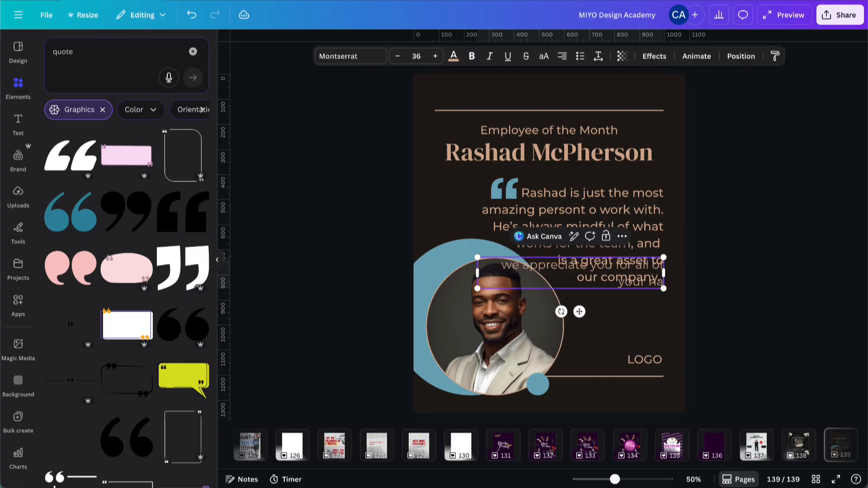
{"action": "type", "text": "rdwork and ded"}
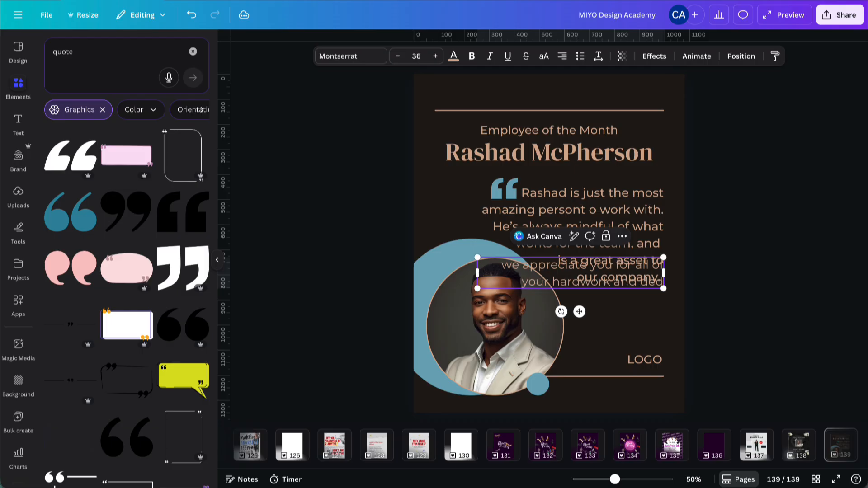
{"action": "type", "text": "ication."}
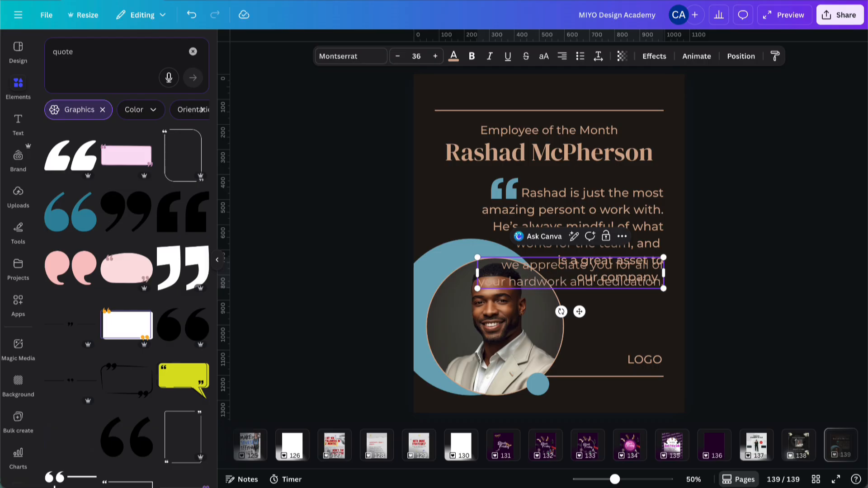
- Scale down the appreciation message and place it in uppercase between the quote and the "LOGO" text
{"action": "left_click_drag", "start_coordinate": [475, 257], "coordinate": [552, 269]}
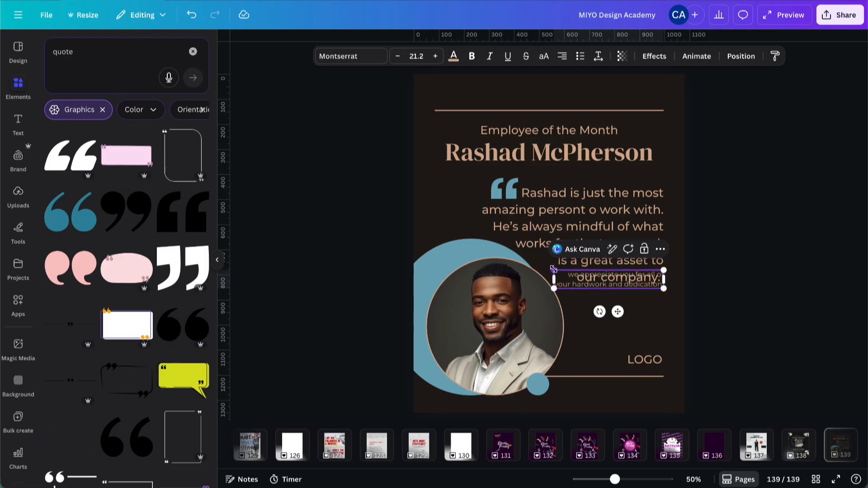
{"action": "left_click", "coordinate": [544, 56]}
{"action": "left_click_drag", "start_coordinate": [617, 321], "coordinate": [620, 357]}
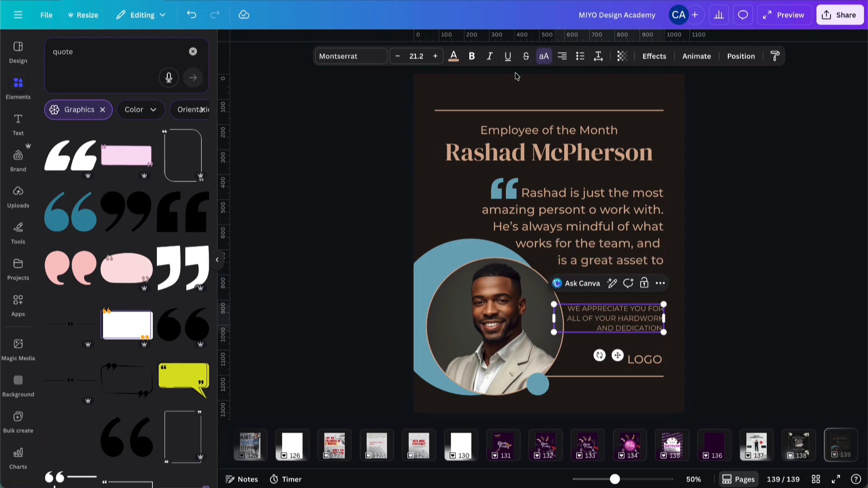
{"action": "left_click", "coordinate": [703, 259]}
- Set the appreciation message's font size to 18, then narrow its text box and nudge it down slightly
{"action": "left_click", "coordinate": [629, 317]}
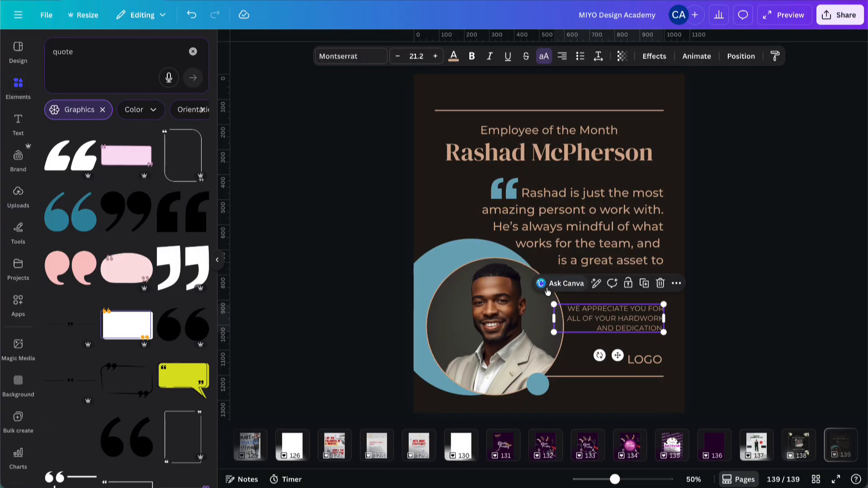
{"action": "left_click", "coordinate": [416, 56]}
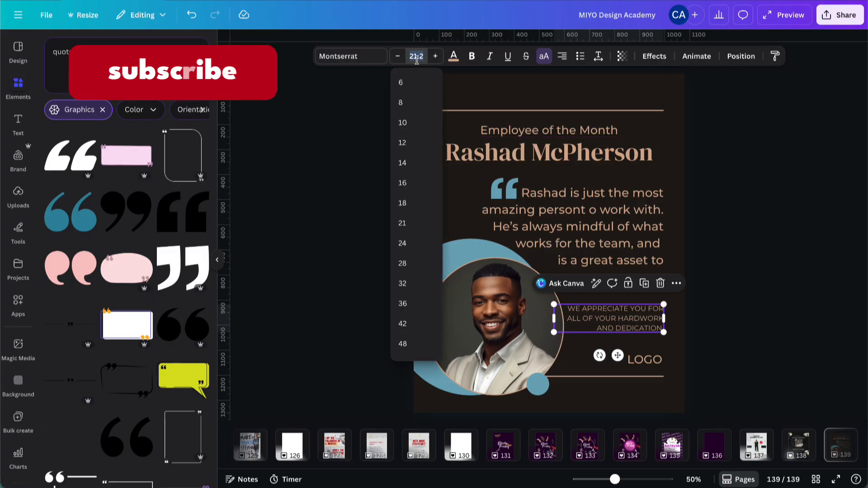
{"action": "left_click", "coordinate": [403, 203]}
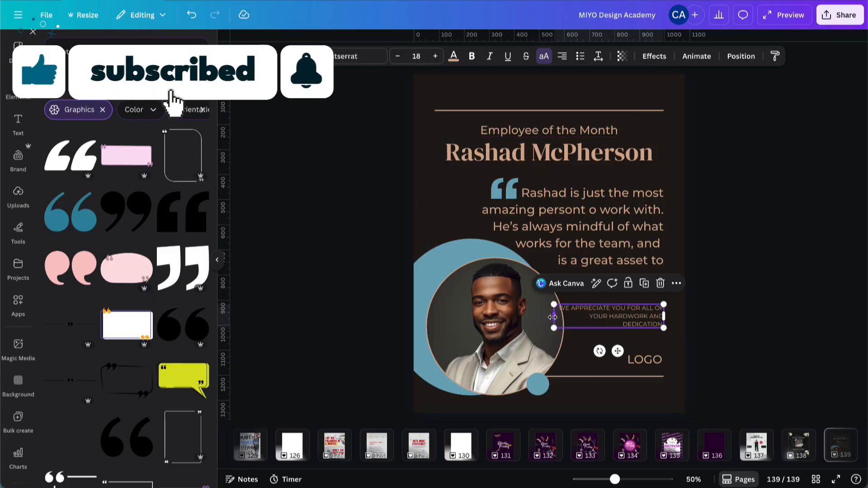
{"action": "left_click_drag", "start_coordinate": [553, 317], "coordinate": [573, 321]}
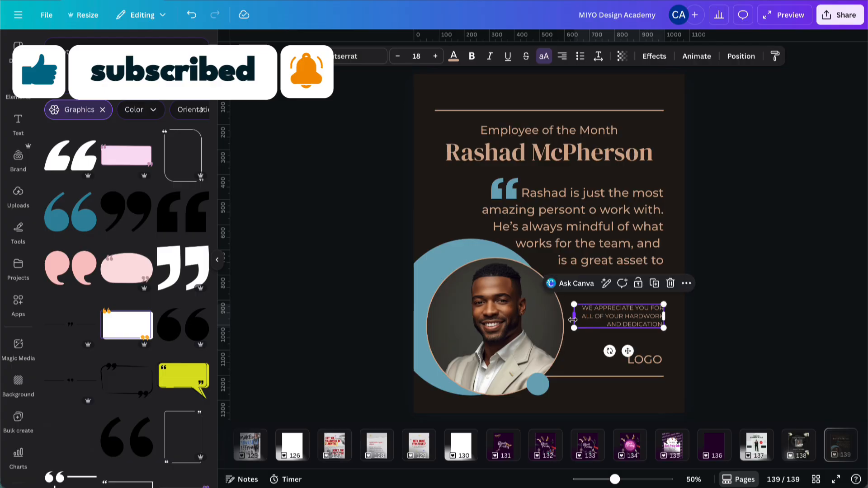
{"action": "left_click", "coordinate": [732, 310]}
{"action": "left_click_drag", "start_coordinate": [650, 317], "coordinate": [653, 321]}
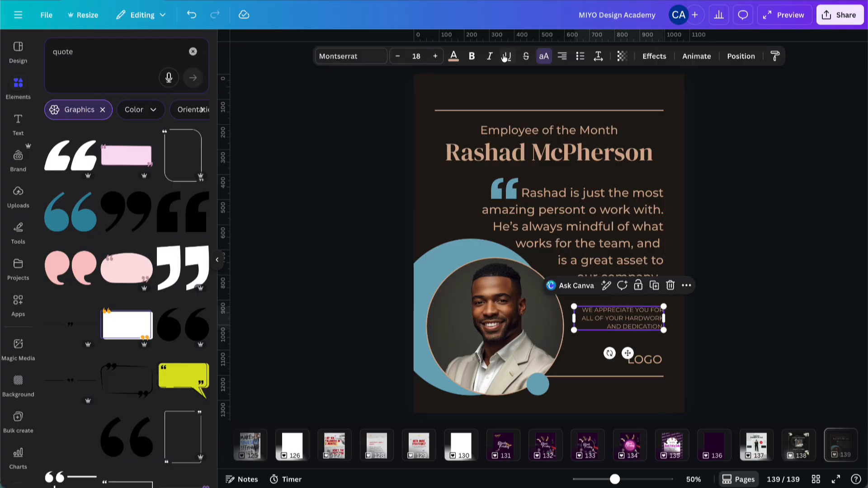
- Recolor the appreciation message with the blue sampled from the large circle behind the portrait
{"action": "left_click", "coordinate": [453, 57]}
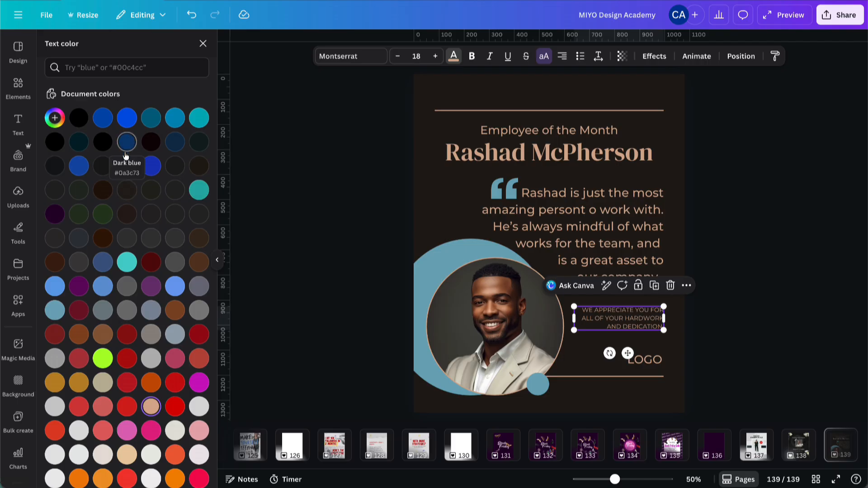
{"action": "left_click", "coordinate": [55, 287]}
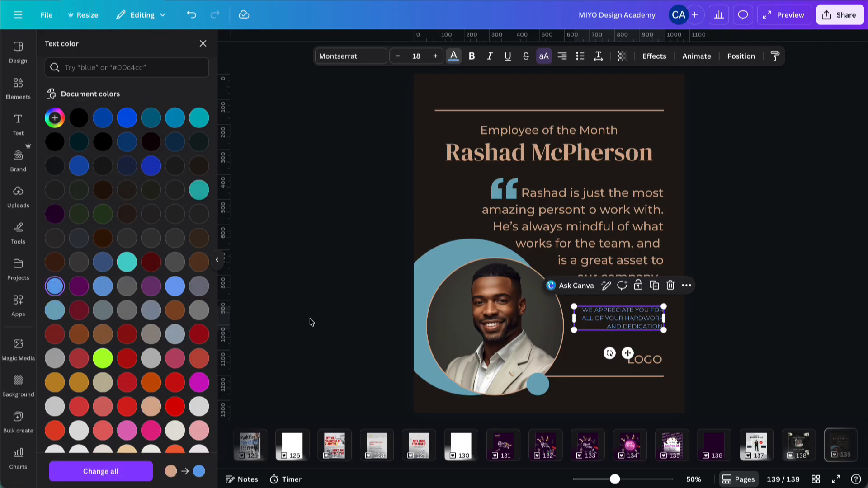
{"action": "left_click", "coordinate": [55, 118]}
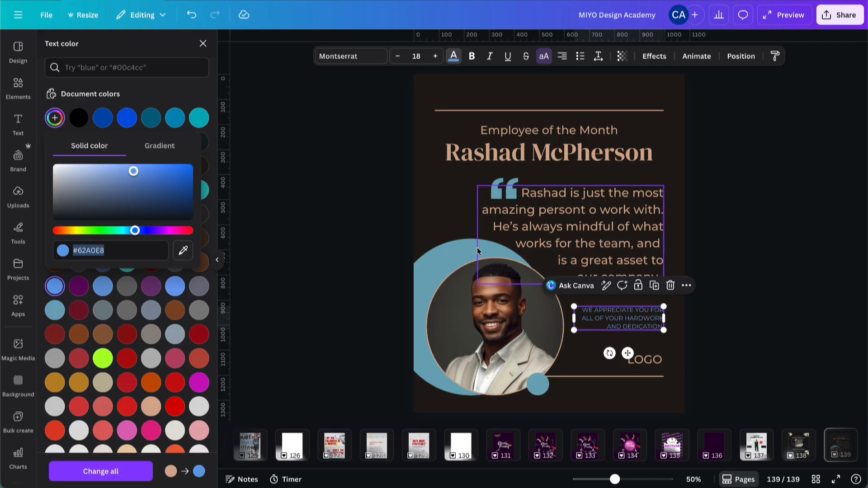
{"action": "left_click", "coordinate": [183, 251]}
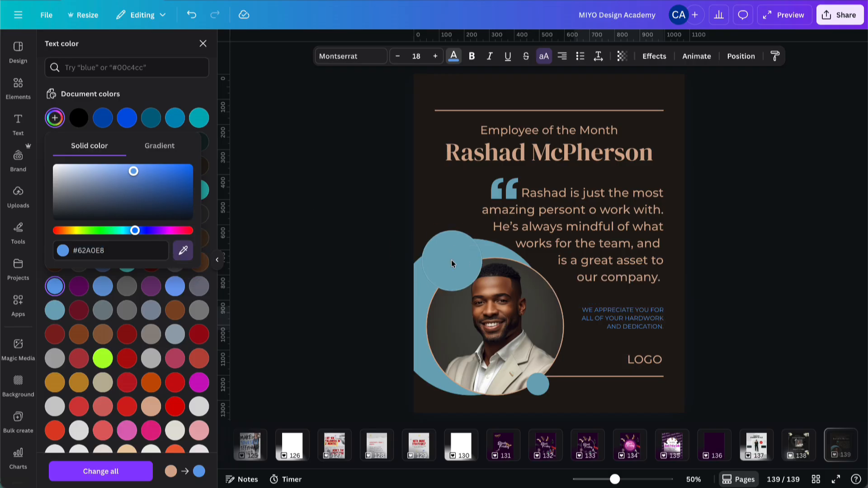
{"action": "left_click", "coordinate": [451, 260]}
{"action": "left_click", "coordinate": [798, 224]}
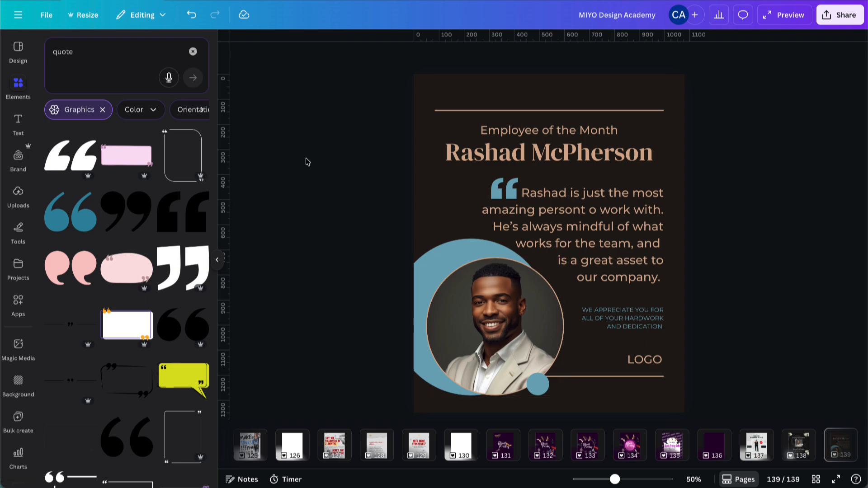
- Search the graphics for "confetti" and add the scattered gold confetti graphic to the page
{"action": "left_click", "coordinate": [79, 54]}
{"action": "type", "text": "confetti"}
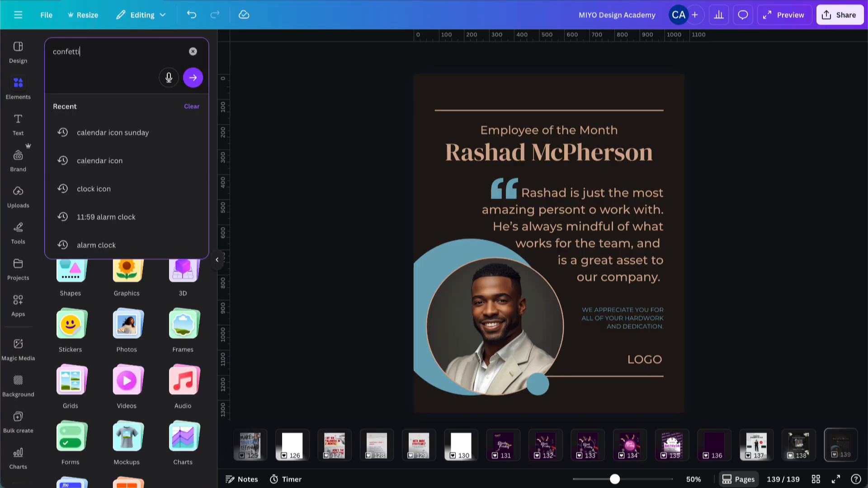
{"action": "key", "text": "Return"}
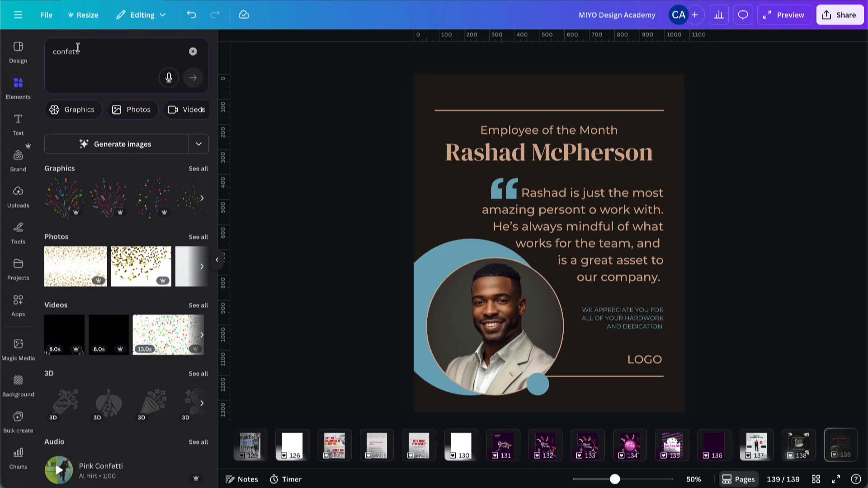
{"action": "left_click", "coordinate": [201, 169]}
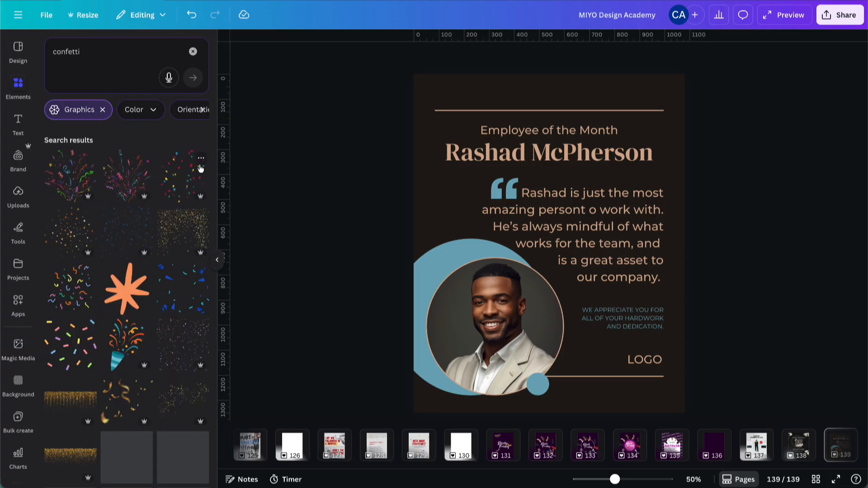
{"action": "scroll", "coordinate": [146, 338], "scroll_direction": "down", "scroll_amount": 2}
{"action": "scroll", "coordinate": [145, 338], "scroll_direction": "down", "scroll_amount": 3}
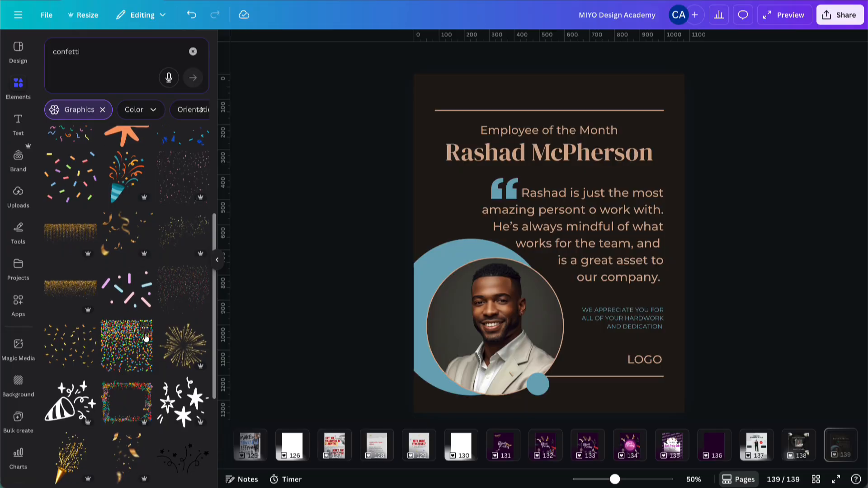
{"action": "left_click", "coordinate": [70, 346]}
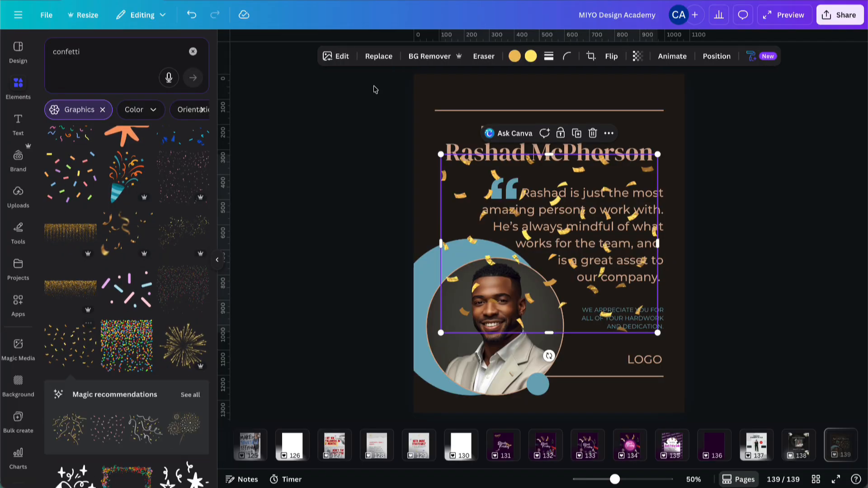
- Recolor the confetti's yellow to light peach and enlarge the graphic from the page's top-left corner to the full page width
{"action": "left_click", "coordinate": [531, 57]}
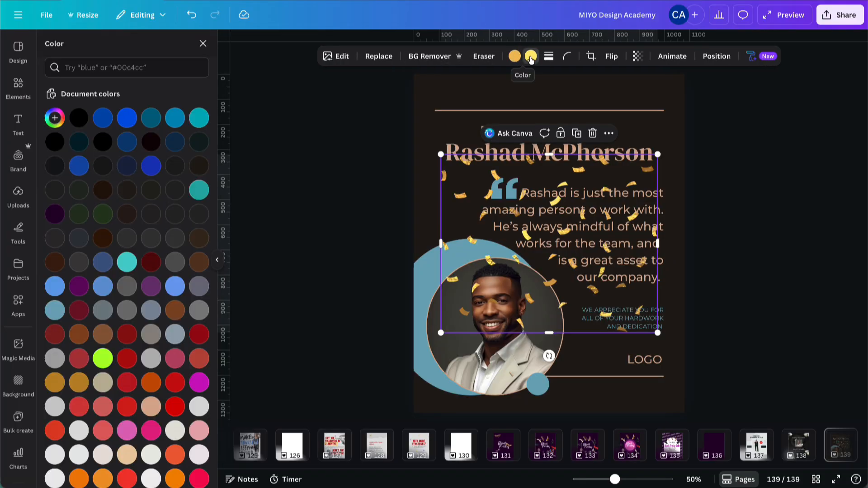
{"action": "left_click", "coordinate": [127, 455]}
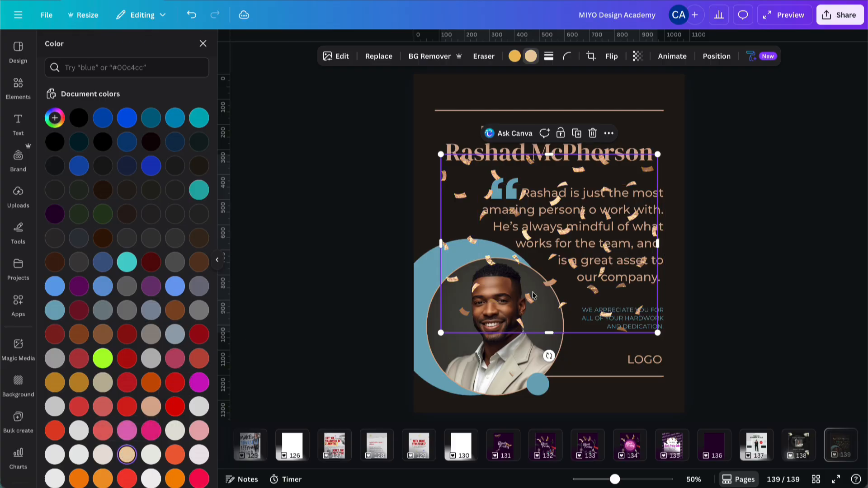
{"action": "left_click_drag", "start_coordinate": [557, 306], "coordinate": [531, 223]}
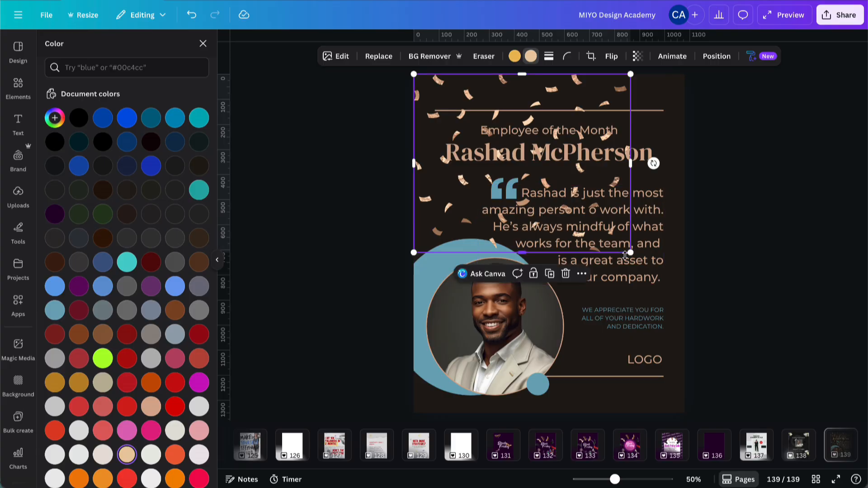
{"action": "left_click_drag", "start_coordinate": [640, 259], "coordinate": [684, 297]}
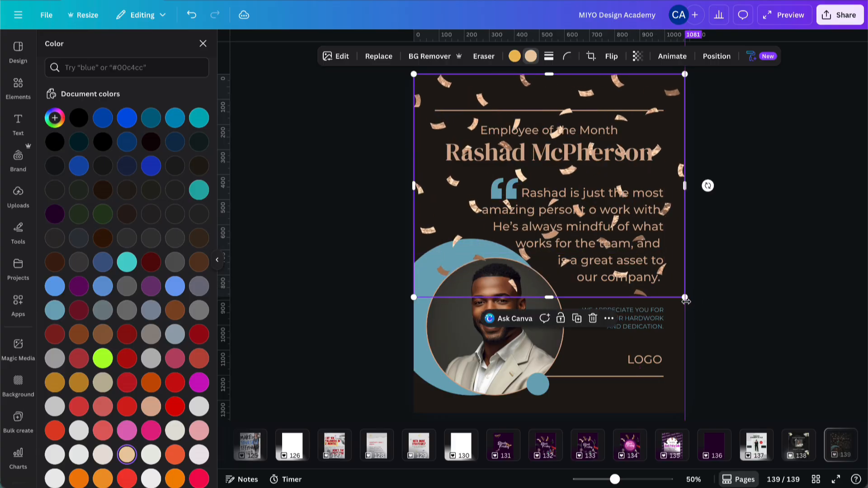
- Set the confetti's transparency to 37 and replace its orange with the large circle's blue, #70A9BA
{"action": "left_click", "coordinate": [637, 56]}
{"action": "left_click_drag", "start_coordinate": [658, 102], "coordinate": [615, 118]}
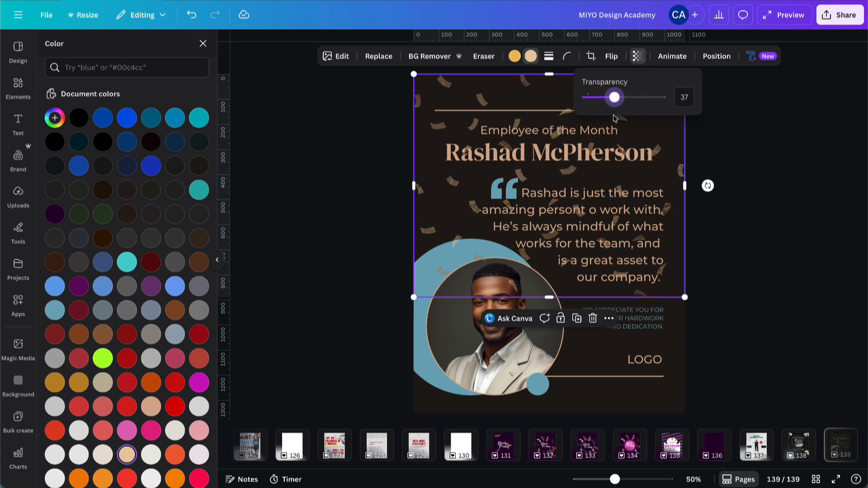
{"action": "left_click", "coordinate": [514, 56]}
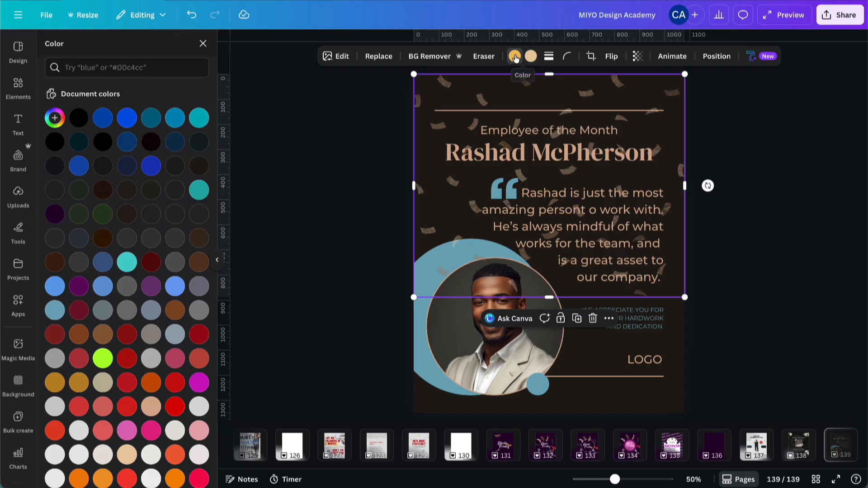
{"action": "left_click", "coordinate": [55, 118]}
{"action": "left_click", "coordinate": [183, 226]}
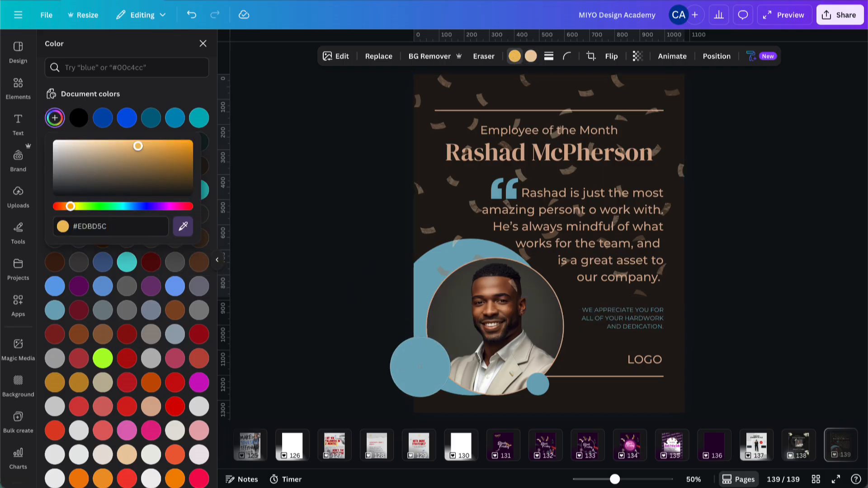
{"action": "left_click", "coordinate": [421, 370]}
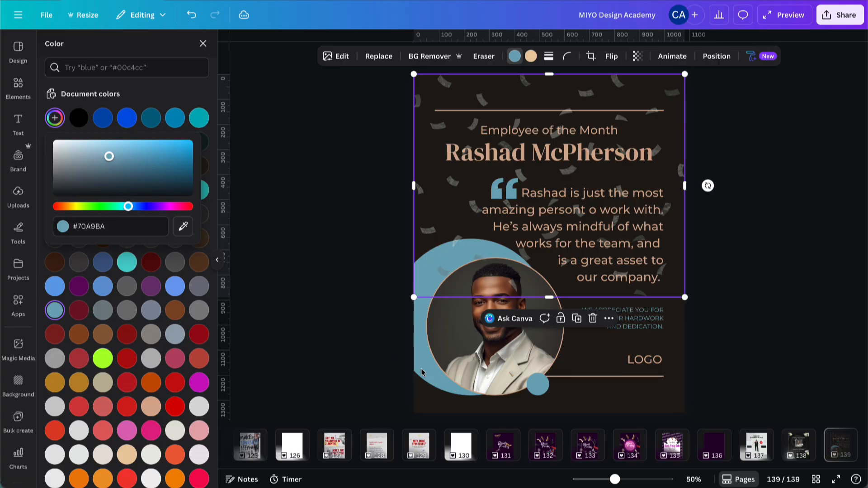
- Reduce the confetti's transparency value to 7 so it forms a faint background texture
{"action": "left_click", "coordinate": [636, 59]}
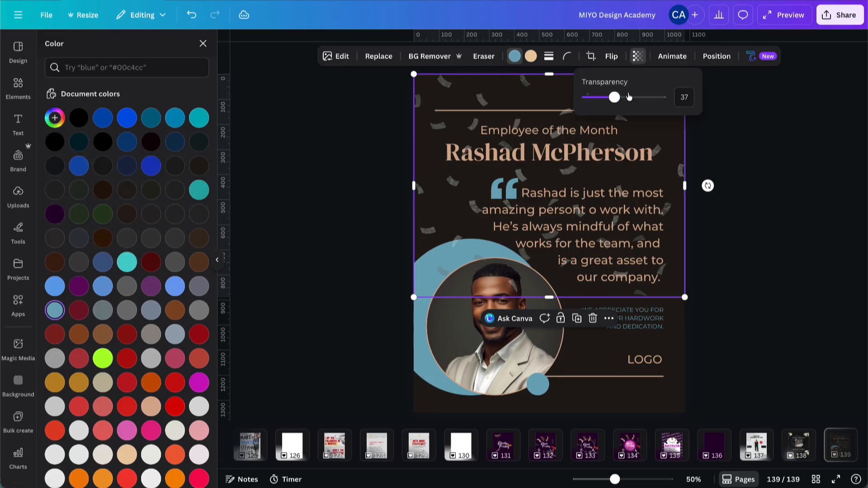
{"action": "left_click_drag", "start_coordinate": [613, 96], "coordinate": [591, 100]}
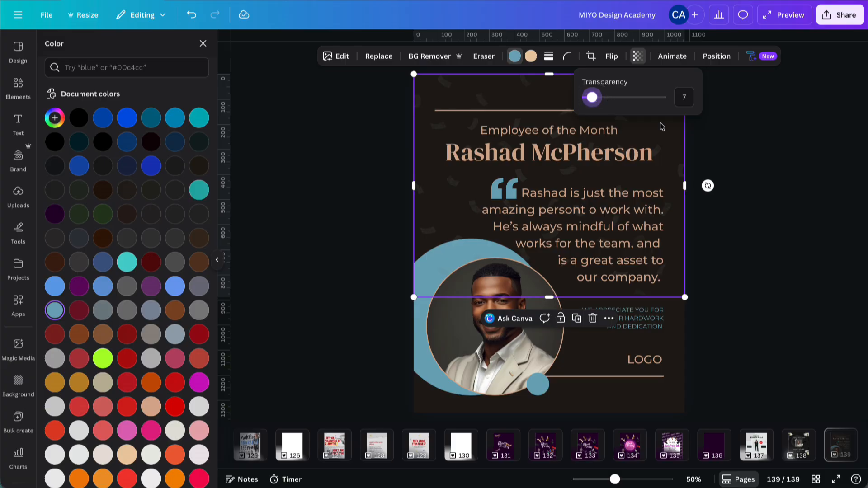
{"action": "left_click", "coordinate": [750, 148]}
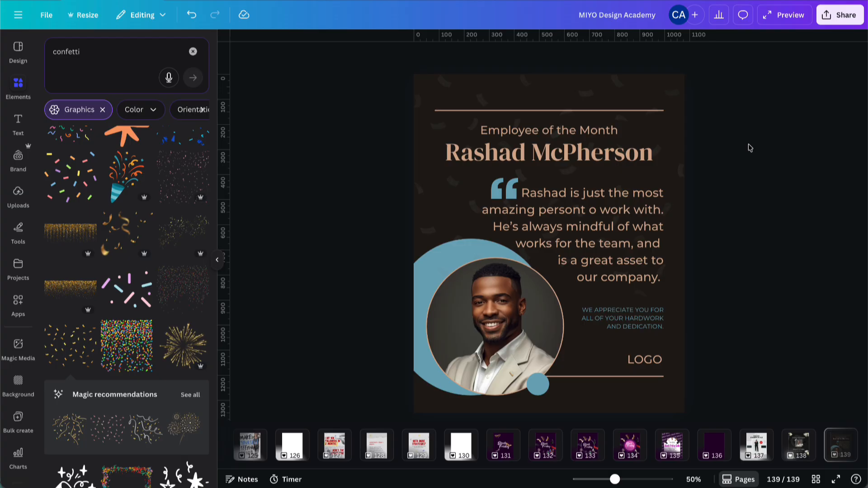
- Move the lower line down slightly and send the confetti graphic to the back
{"action": "left_click", "coordinate": [611, 379]}
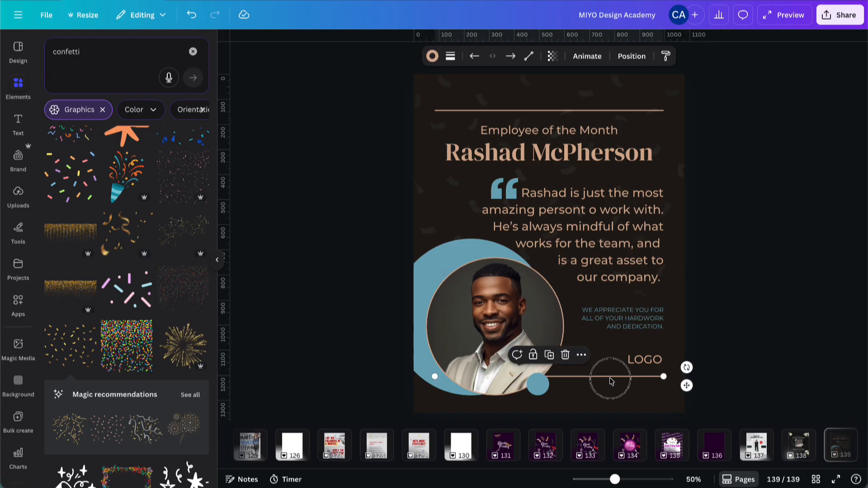
{"action": "left_click_drag", "start_coordinate": [611, 379], "coordinate": [611, 394]}
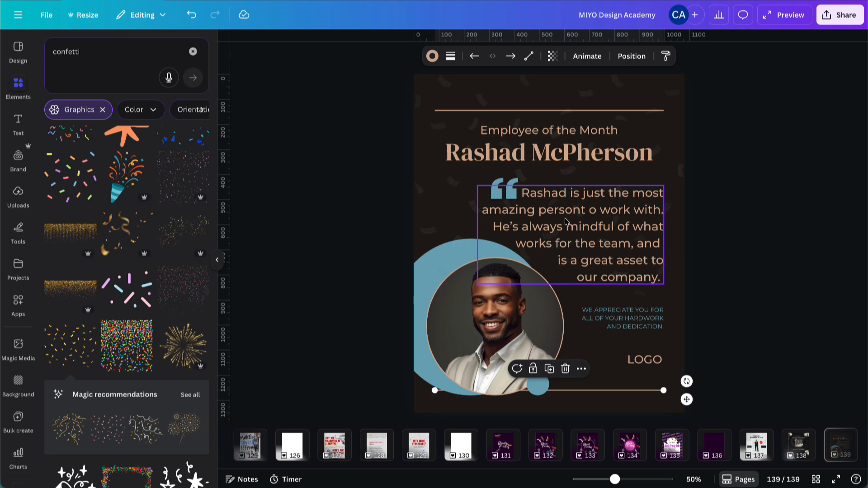
{"action": "left_click", "coordinate": [582, 111]}
{"action": "left_click", "coordinate": [716, 56]}
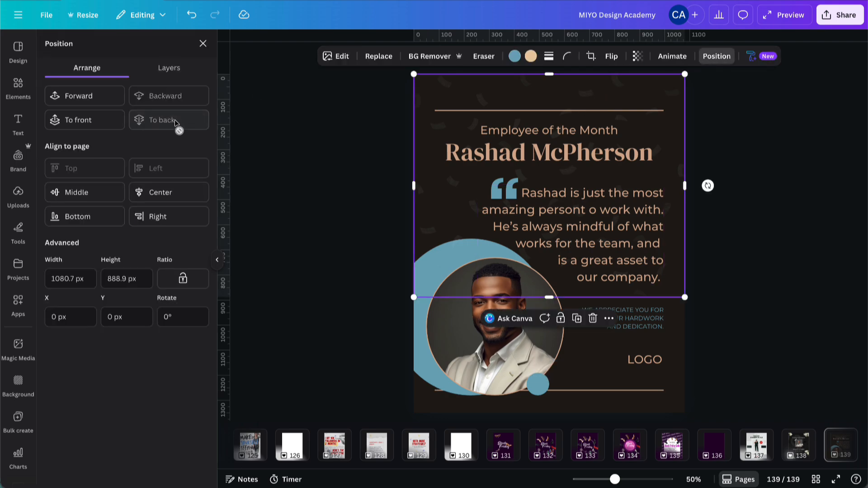
- Select the upper and lower lines together and nudge them up slightly
{"action": "left_click", "coordinate": [528, 110]}
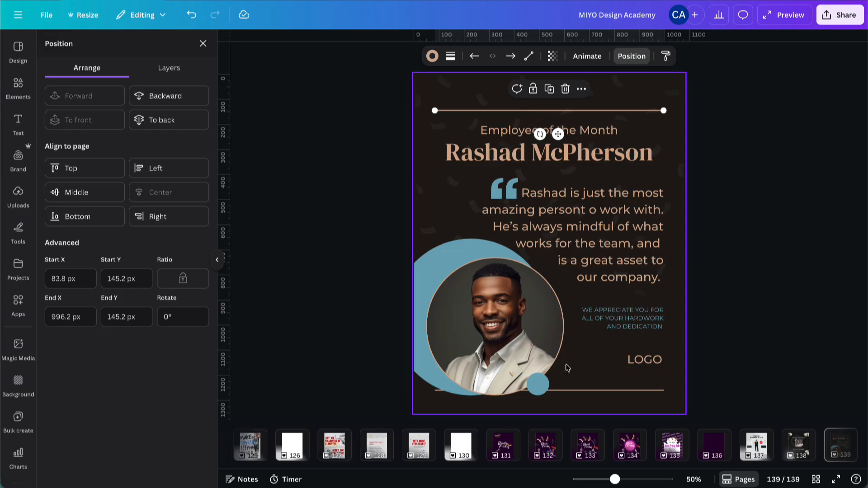
{"action": "left_click", "coordinate": [574, 390], "text": "shift"}
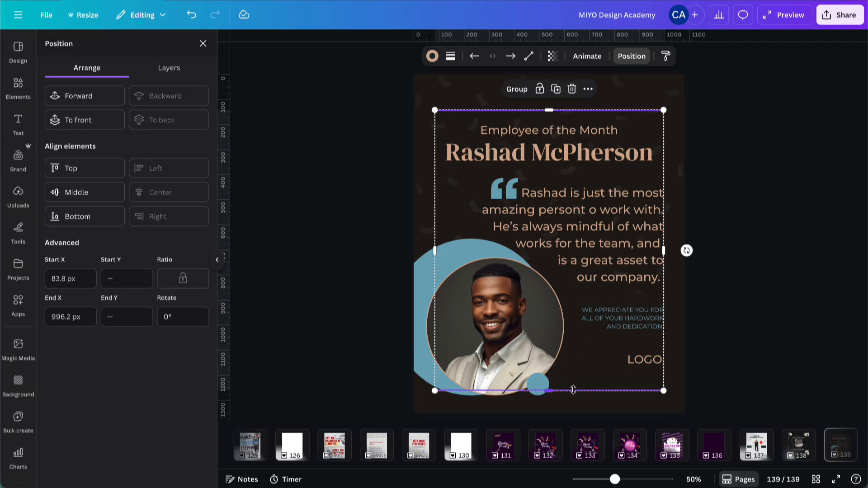
{"action": "left_click_drag", "start_coordinate": [574, 367], "coordinate": [573, 359]}
{"action": "left_click", "coordinate": [736, 304]}
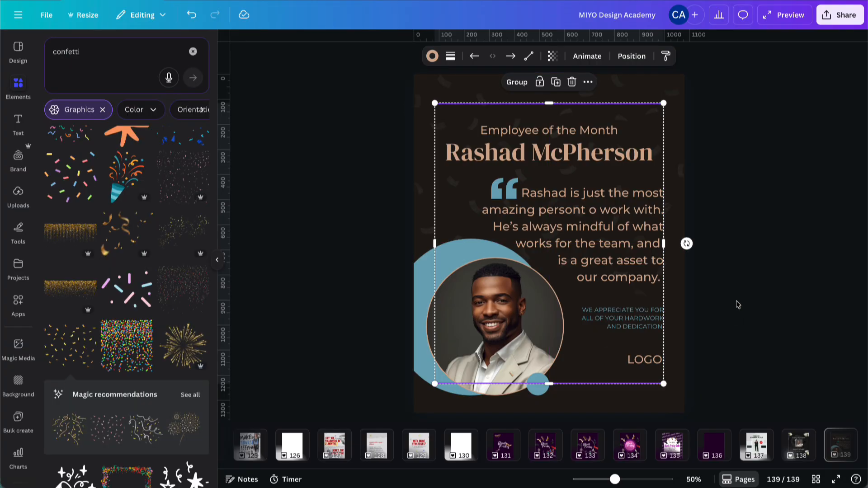
- Nudge the LOGO placeholder down so it sits closer to the lower line
{"action": "left_click", "coordinate": [641, 365]}
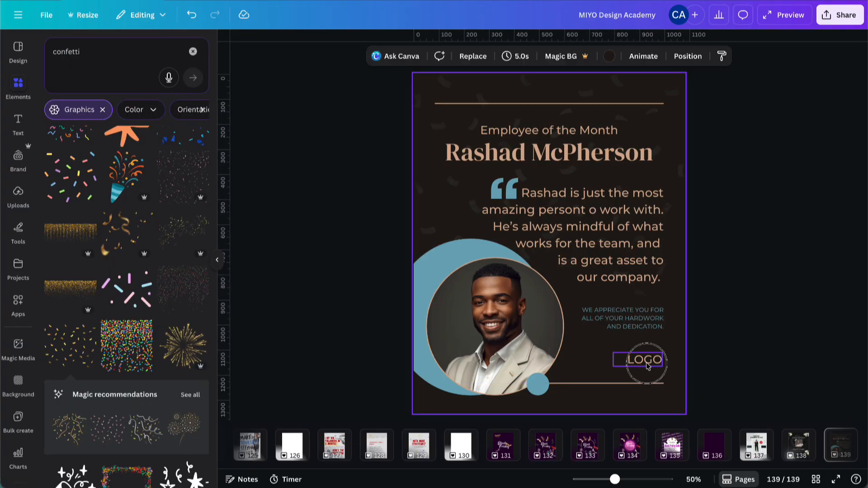
{"action": "left_click", "coordinate": [647, 364]}
{"action": "key", "text": "Down"}
{"action": "key", "text": "Down"}
{"action": "key", "text": "Down"}
{"action": "key", "text": "Down"}
{"action": "key", "text": "Down"}
{"action": "key", "text": "Down"}
{"action": "key", "text": "Down"}
{"action": "key", "text": "Down"}
{"action": "key", "text": "Down"}
{"action": "key", "text": "Down"}
{"action": "key", "text": "Down"}
{"action": "key", "text": "Down"}
{"action": "key", "text": "Down"}
{"action": "key", "text": "Down"}
{"action": "key", "text": "Down"}
{"action": "key", "text": "Down"}
{"action": "key", "text": "Down"}
{"action": "key", "text": "Down"}
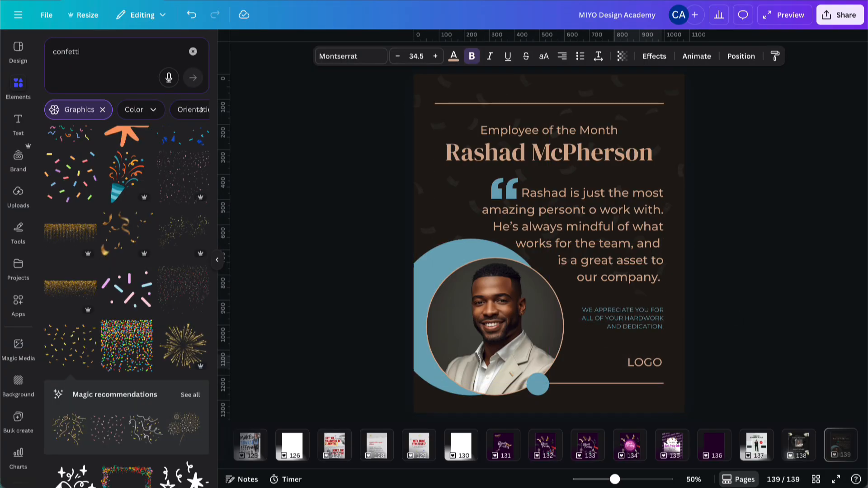
{"action": "key", "text": "Down"}
{"action": "key", "text": "Down"}
{"action": "key", "text": "Down"}
{"action": "key", "text": "Down"}
{"action": "key", "text": "Down"}
{"action": "key", "text": "Down"}
{"action": "key", "text": "Down"}
{"action": "key", "text": "Down"}
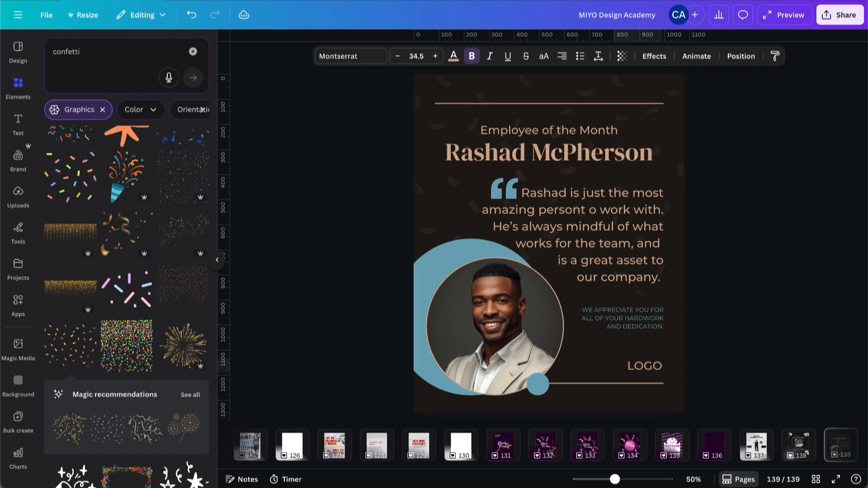
- Select the Employee of the Month heading and the employee's name together and nudge them up towards the upper line
{"action": "left_click", "coordinate": [593, 128]}
{"action": "left_click", "coordinate": [586, 155], "text": "shift"}
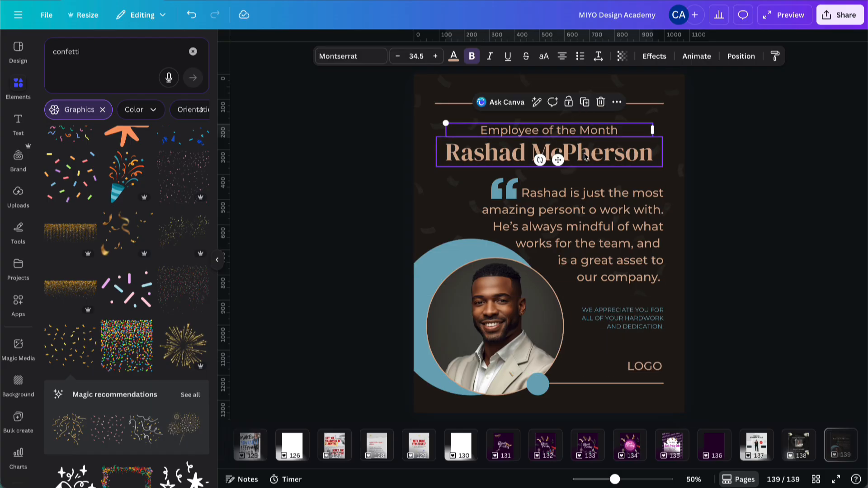
{"action": "key", "text": "Up"}
{"action": "key", "text": "Up"}
{"action": "key", "text": "Up"}
{"action": "key", "text": "Up"}
{"action": "key", "text": "Up"}
{"action": "key", "text": "Up"}
{"action": "key", "text": "Up"}
{"action": "key", "text": "Up"}
{"action": "key", "text": "Up"}
{"action": "key", "text": "Up"}
{"action": "key", "text": "Up"}
{"action": "key", "text": "Up"}
{"action": "key", "text": "Up"}
{"action": "key", "text": "Up"}
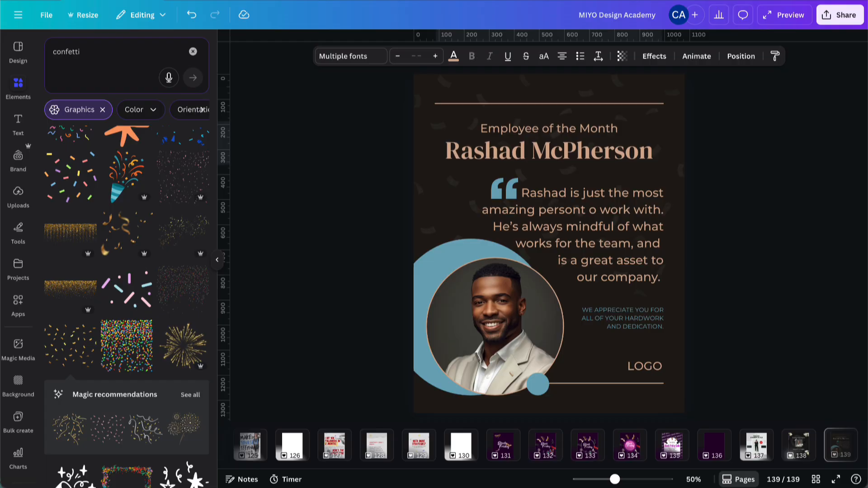
{"action": "key", "text": "Up"}
{"action": "key", "text": "Up"}
{"action": "key", "text": "Up"}
{"action": "key", "text": "Up"}
{"action": "key", "text": "Up"}
{"action": "key", "text": "Up"}
{"action": "key", "text": "Up"}
{"action": "key", "text": "Up"}
{"action": "key", "text": "Up"}
{"action": "key", "text": "Up"}
{"action": "key", "text": "Up"}
{"action": "key", "text": "Up"}
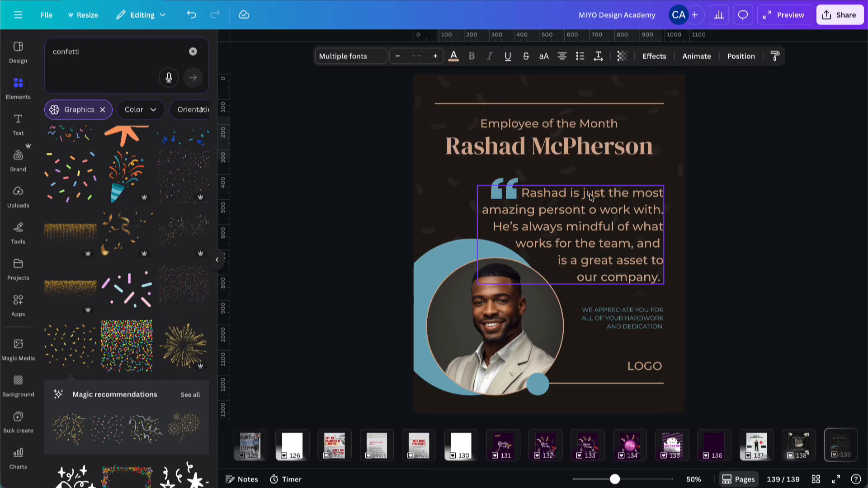
- Select the testimonial text together with the quotation mark graphic and nudge both up slightly
{"action": "left_click", "coordinate": [509, 189]}
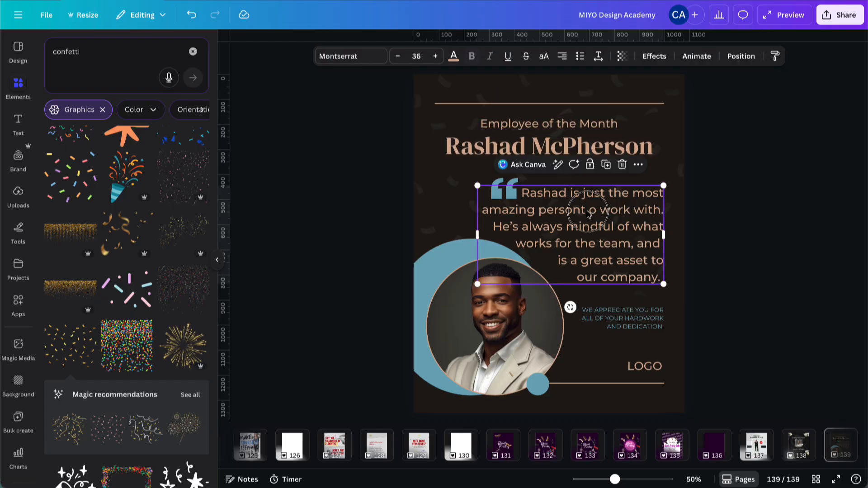
{"action": "left_click", "coordinate": [502, 182], "text": "shift"}
{"action": "key", "text": "Up"}
{"action": "key", "text": "Up"}
{"action": "key", "text": "Up"}
{"action": "key", "text": "Up"}
{"action": "key", "text": "Up"}
{"action": "key", "text": "Up"}
{"action": "key", "text": "Up"}
{"action": "key", "text": "Up"}
{"action": "key", "text": "Up"}
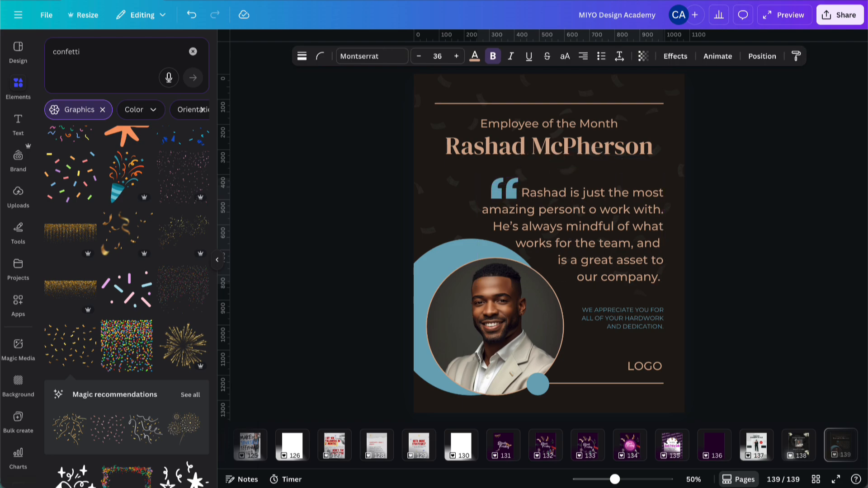
{"action": "key", "text": "Up"}
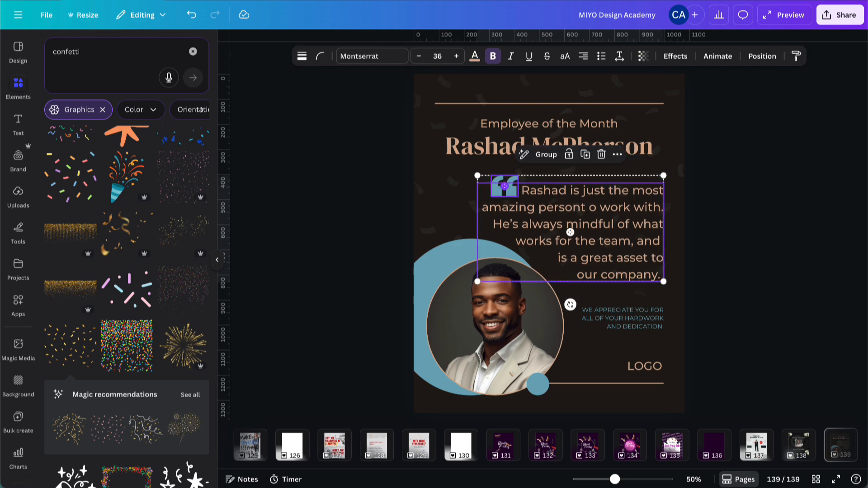
{"action": "key", "text": "Down"}
{"action": "left_click", "coordinate": [747, 159]}
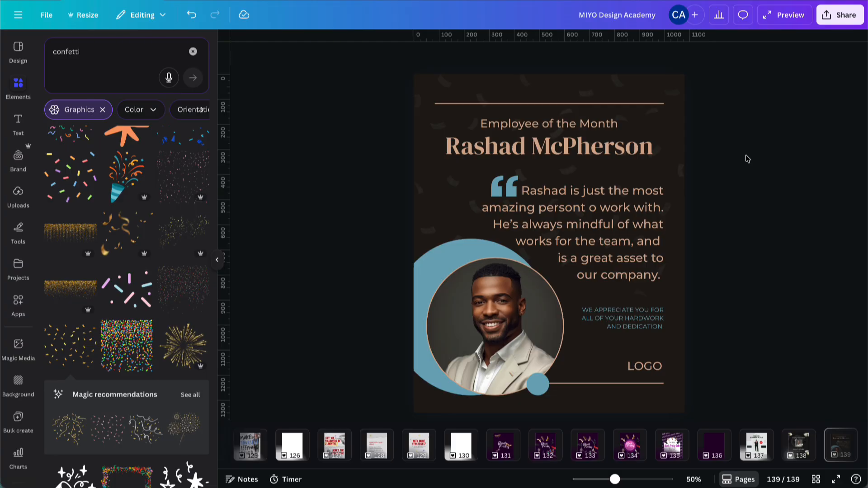
- Correct the typo in the testimonial so its second line reads "amazing person to work with."
{"action": "left_click", "coordinate": [594, 219]}
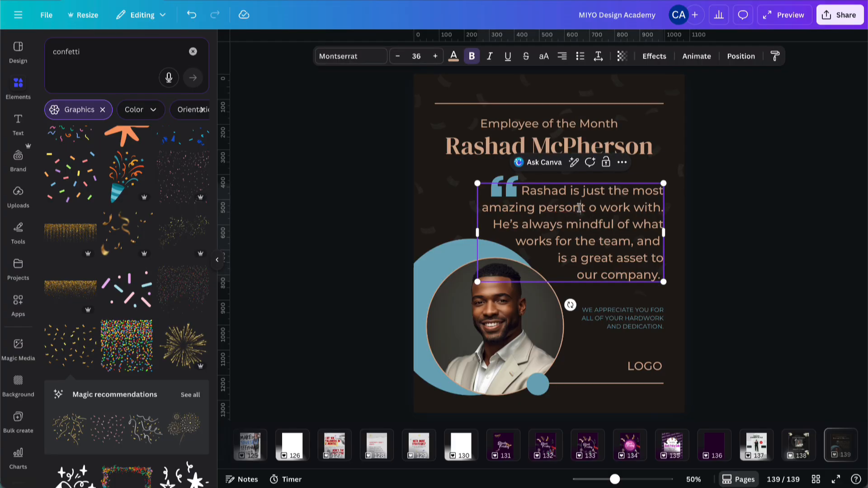
{"action": "left_click", "coordinate": [579, 208]}
{"action": "key", "text": "BackSpace"}
{"action": "left_click", "coordinate": [732, 230]}
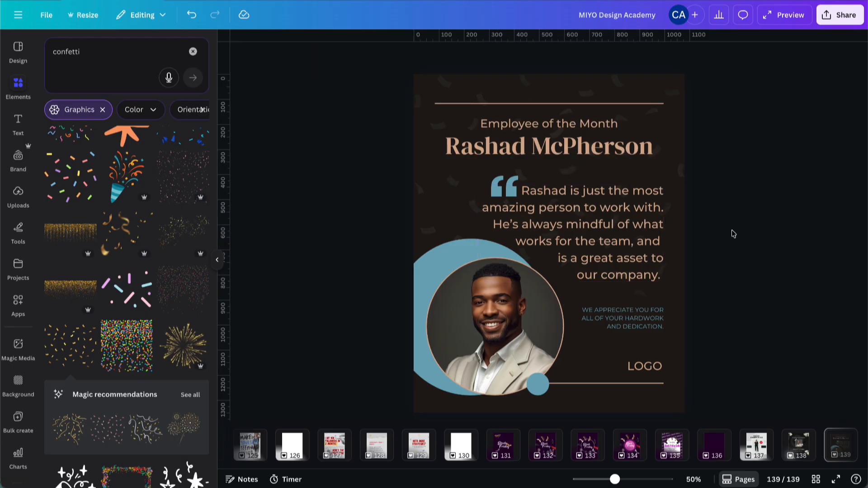
- Widen the appreciation message's text box slightly to the left and set its font size to 20
{"action": "left_click", "coordinate": [587, 321]}
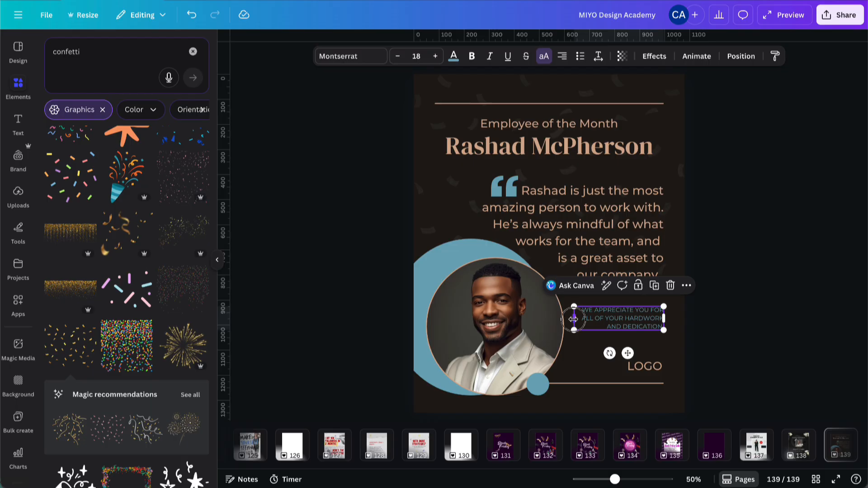
{"action": "left_click_drag", "start_coordinate": [573, 319], "coordinate": [569, 318]}
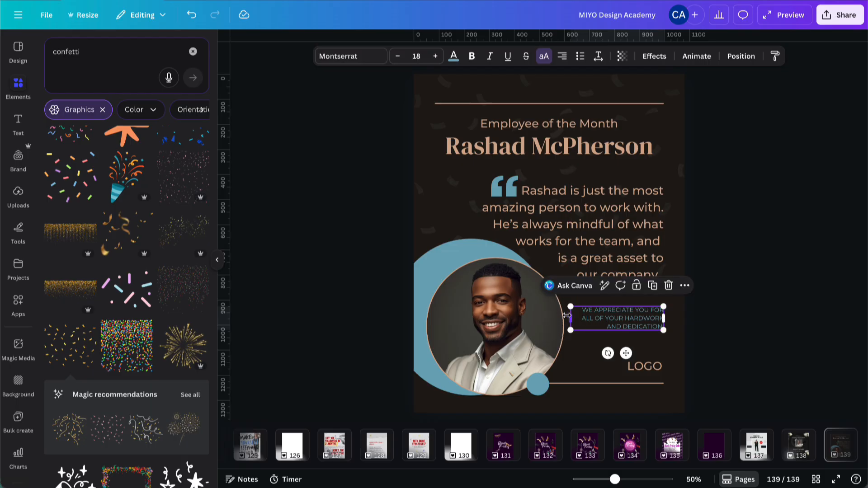
{"action": "left_click", "coordinate": [435, 57]}
{"action": "left_click", "coordinate": [436, 57]}
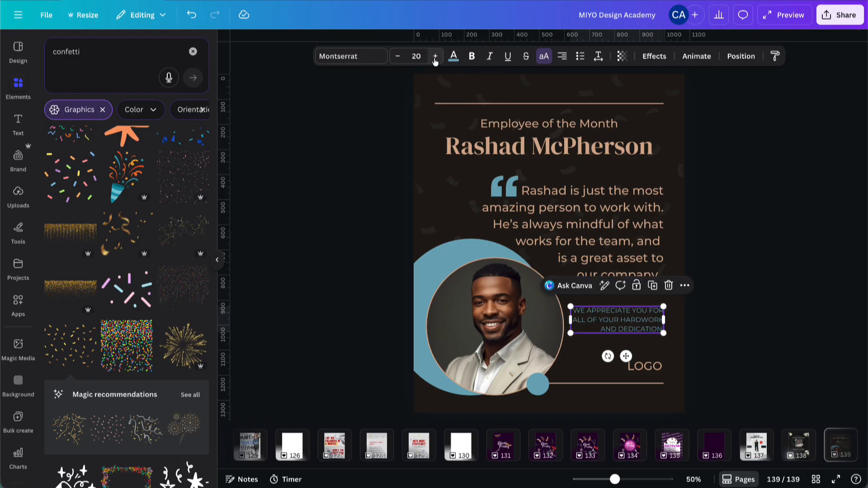
{"action": "left_click", "coordinate": [782, 233]}
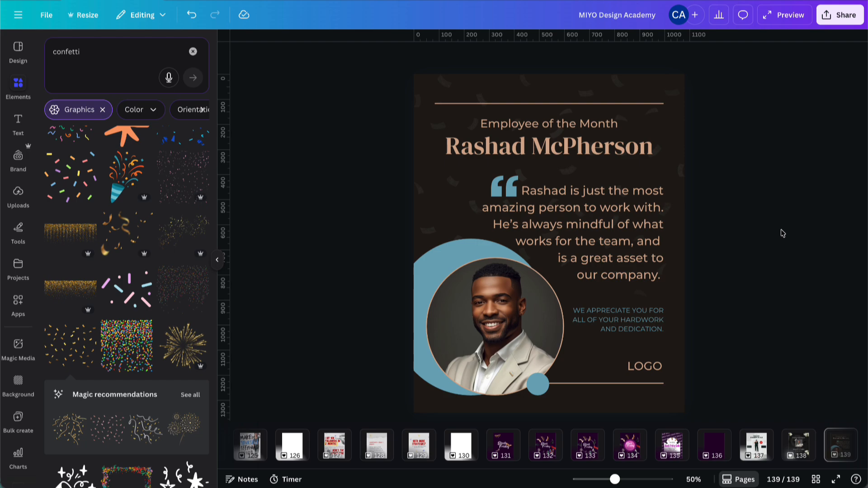
- Check the flyer on page 138, return to page 139 and duplicate that page
{"action": "left_click", "coordinate": [803, 447]}
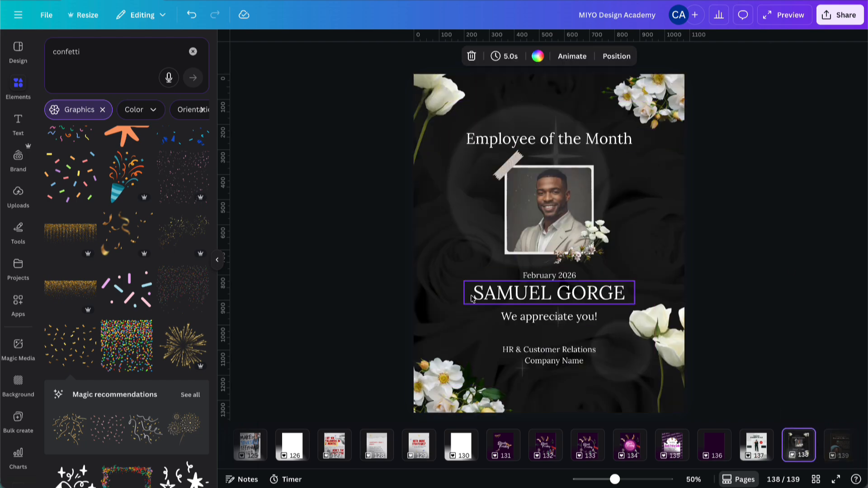
{"action": "left_click", "coordinate": [839, 448]}
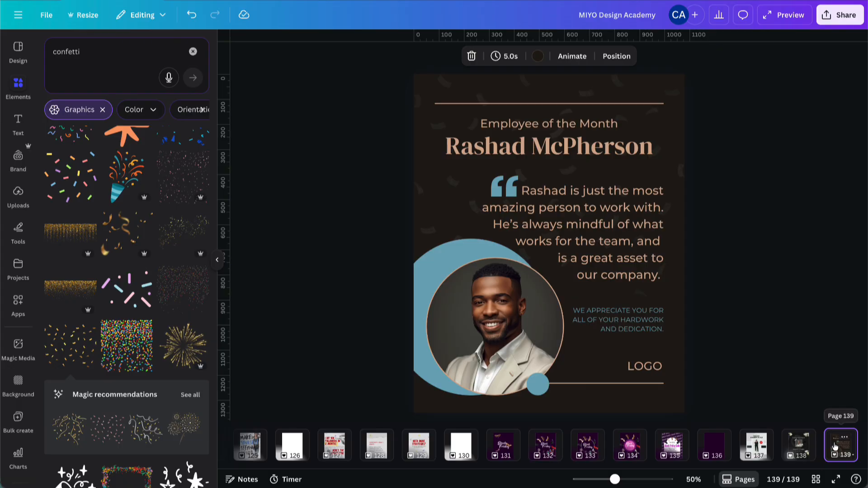
{"action": "key", "text": "ctrl+d"}
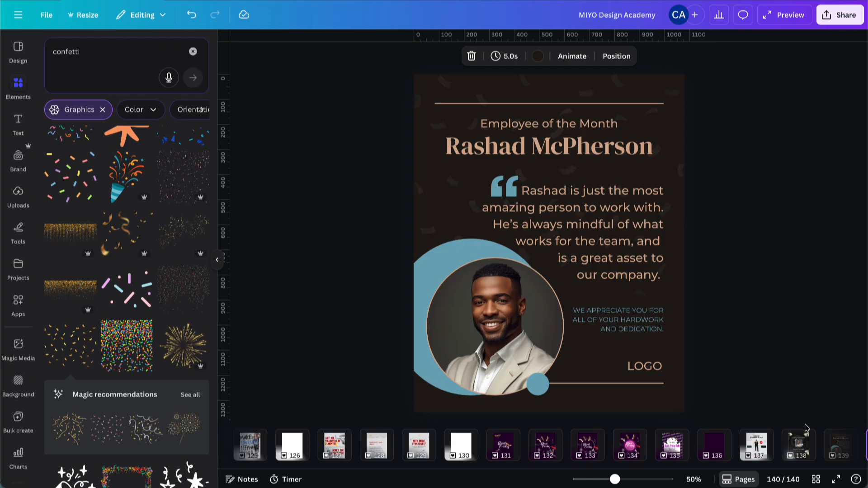
- Change the duplicated page's background colour to light peach from the document colours
{"action": "left_click", "coordinate": [622, 400]}
{"action": "left_click", "coordinate": [609, 56]}
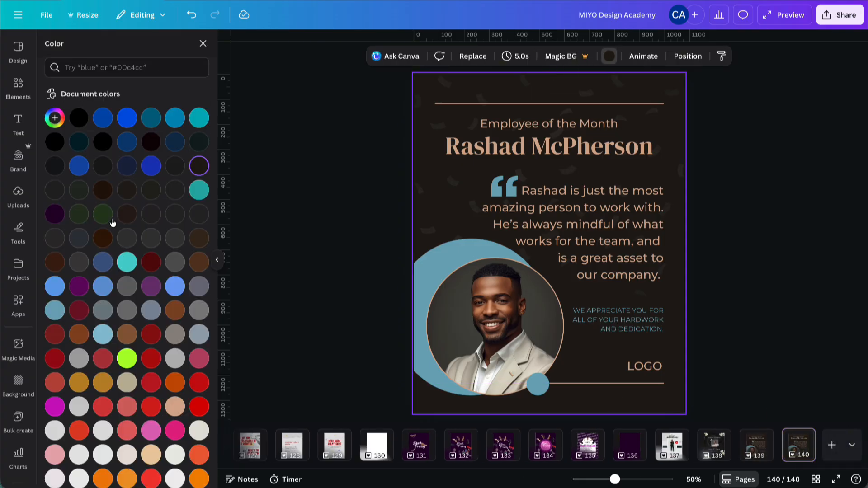
{"action": "scroll", "coordinate": [67, 185], "scroll_direction": "down", "scroll_amount": 9}
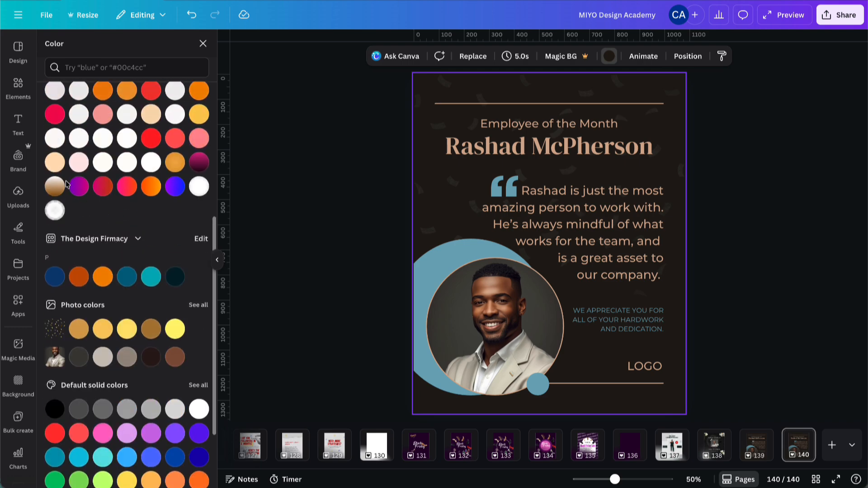
{"action": "left_click", "coordinate": [54, 162]}
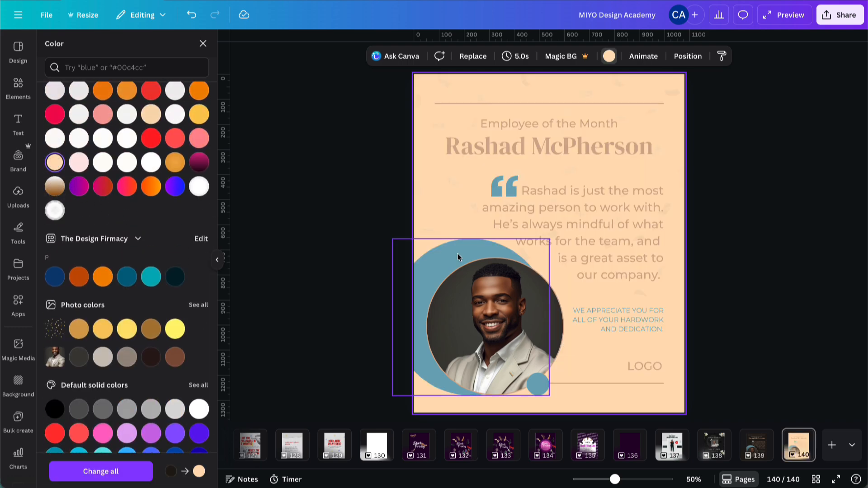
- Recolour the heading, employee's name, testimonial and LOGO text dark brown, and the appreciation message dark blue #0a3c73
{"action": "left_click", "coordinate": [637, 200]}
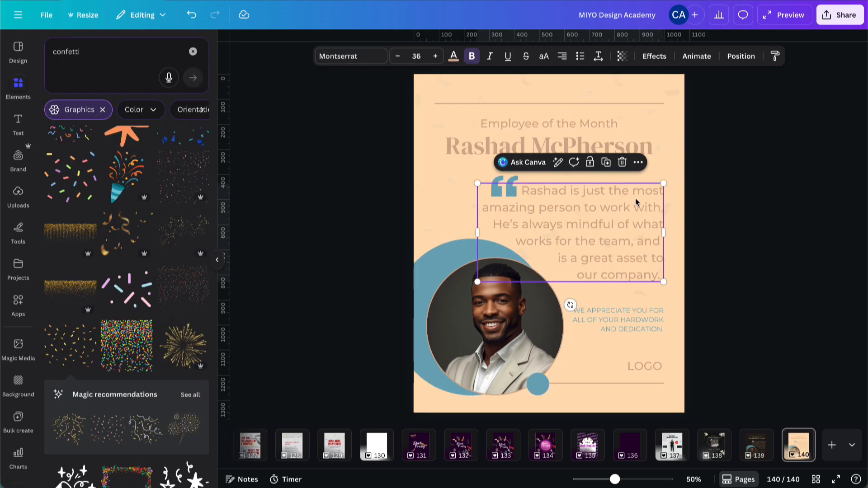
{"action": "left_click", "coordinate": [607, 143], "text": "shift"}
{"action": "left_click", "coordinate": [606, 125], "text": "shift"}
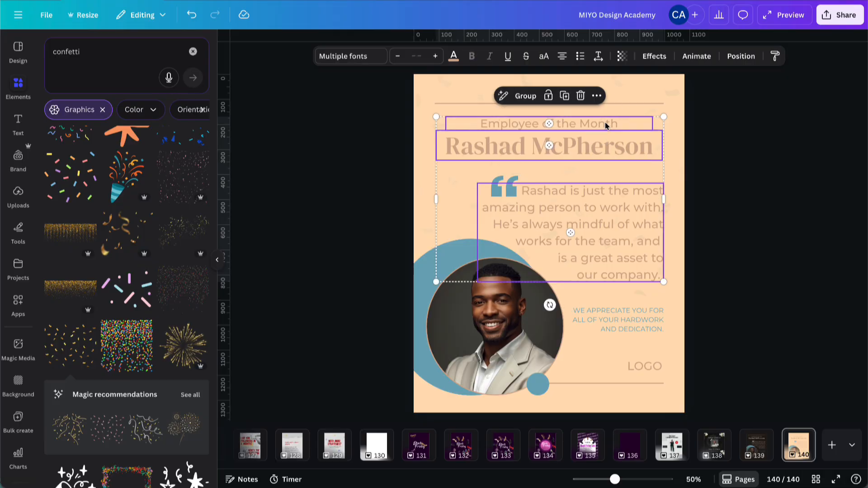
{"action": "left_click", "coordinate": [650, 364], "text": "shift"}
{"action": "left_click", "coordinate": [454, 58]}
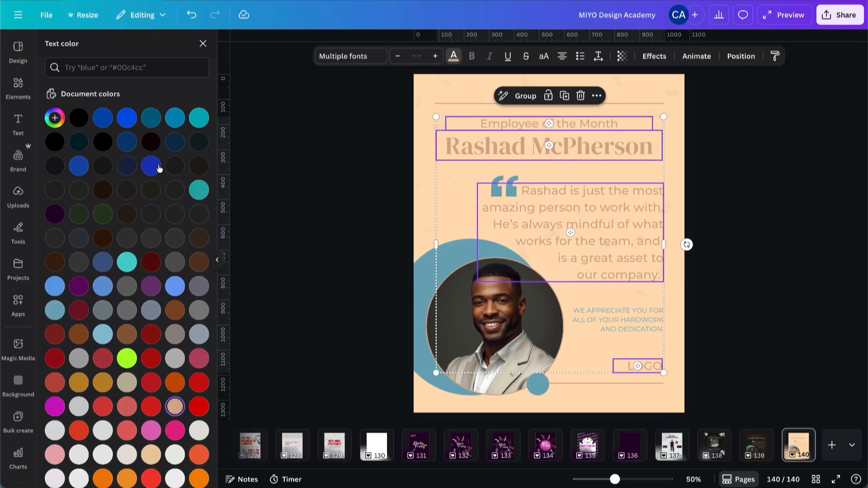
{"action": "left_click", "coordinate": [201, 240]}
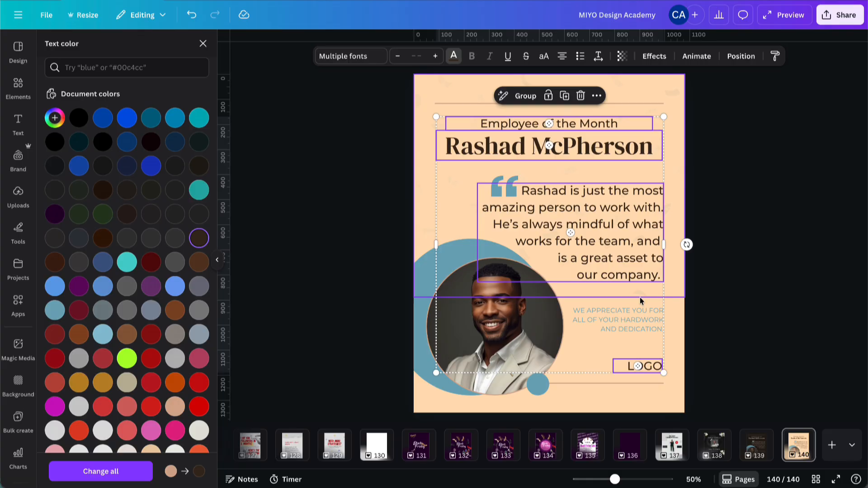
{"action": "left_click", "coordinate": [638, 315]}
{"action": "left_click", "coordinate": [128, 140]}
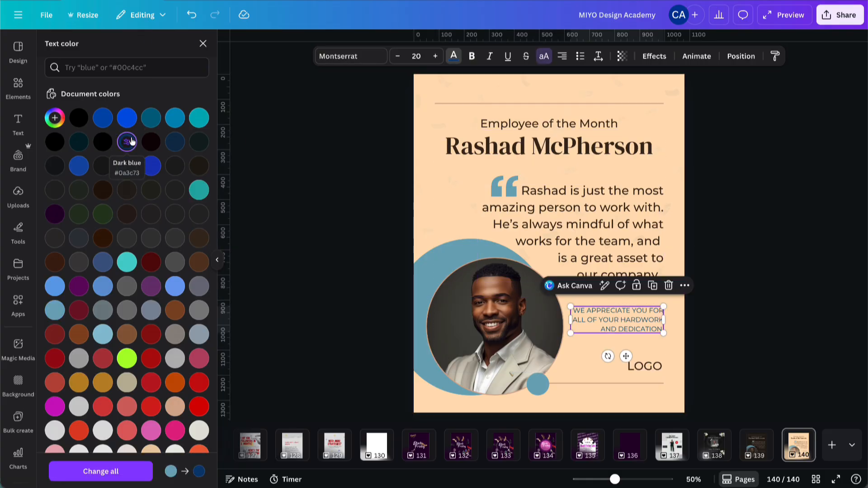
- Change the large circle behind the portrait and the small circle on the lower line to dark blue #0a3c73
{"action": "left_click", "coordinate": [437, 251]}
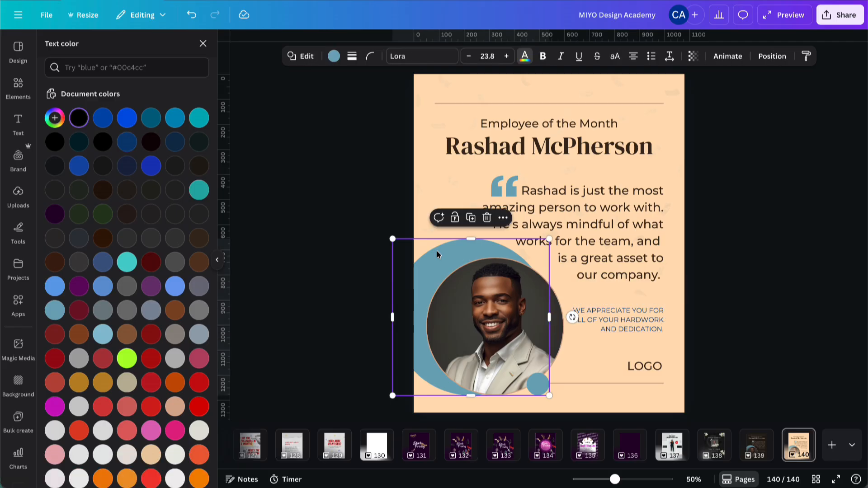
{"action": "left_click", "coordinate": [535, 391], "text": "shift"}
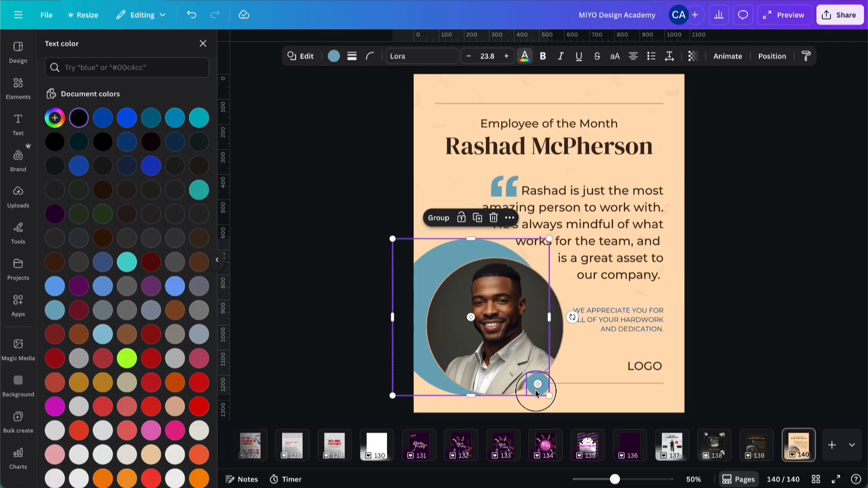
{"action": "left_click", "coordinate": [496, 183], "text": "shift"}
{"action": "left_click", "coordinate": [127, 142]}
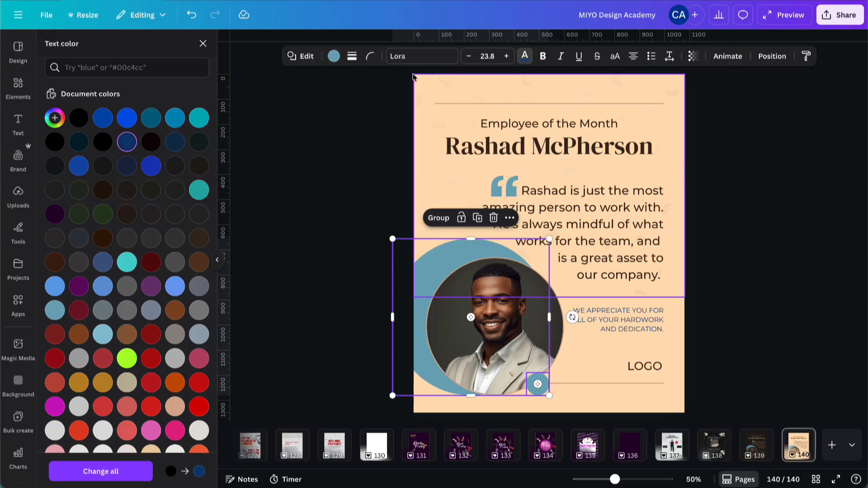
{"action": "left_click", "coordinate": [335, 56]}
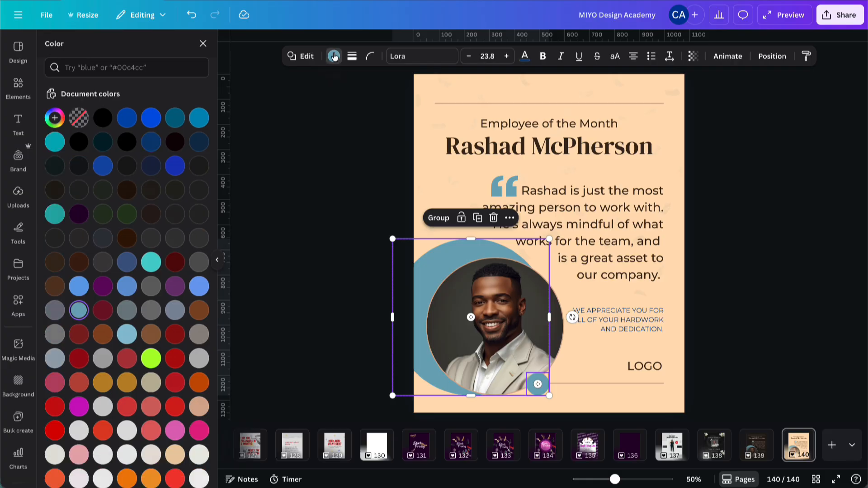
{"action": "left_click", "coordinate": [151, 142]}
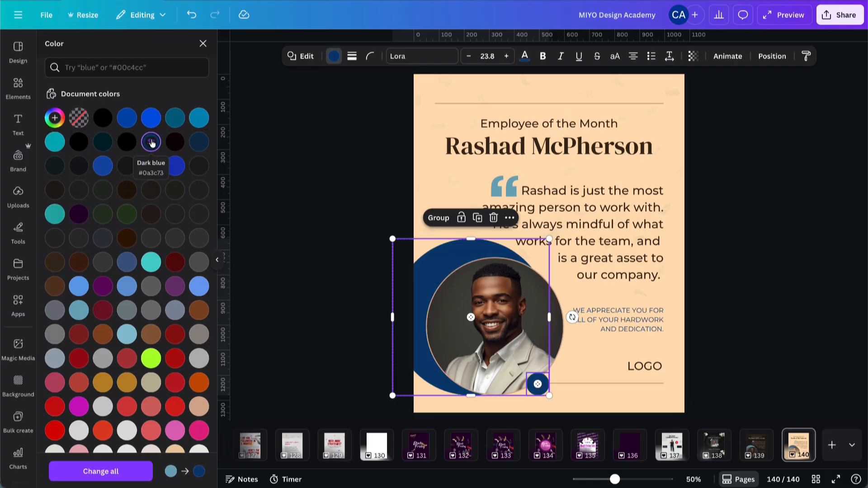
- Recolour the quotation mark graphic dark azure from the document colours
{"action": "left_click", "coordinate": [500, 182]}
{"action": "left_click", "coordinate": [175, 142]}
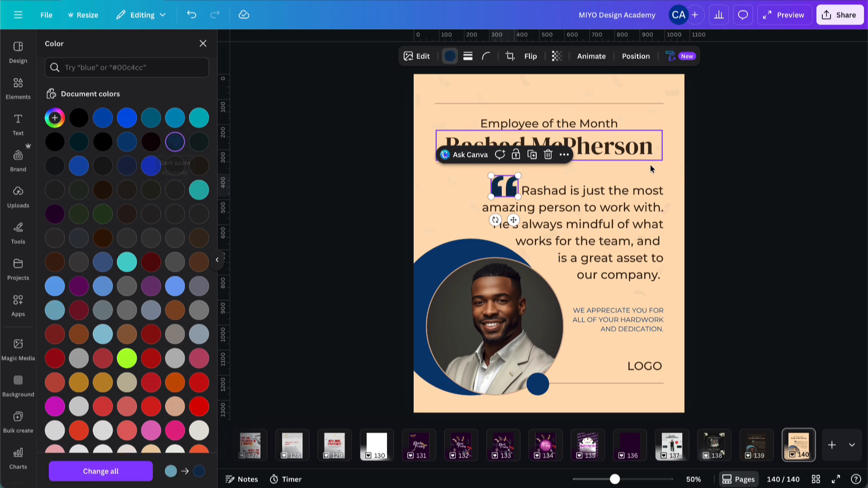
{"action": "left_click", "coordinate": [750, 174]}
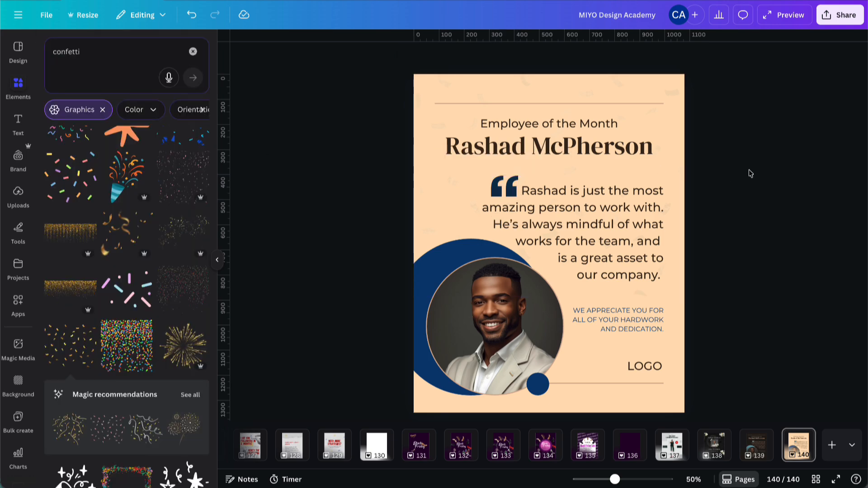
- Recolour the upper and lower horizontal lines on the peach page dark blue #0a3c73
{"action": "left_click", "coordinate": [592, 103]}
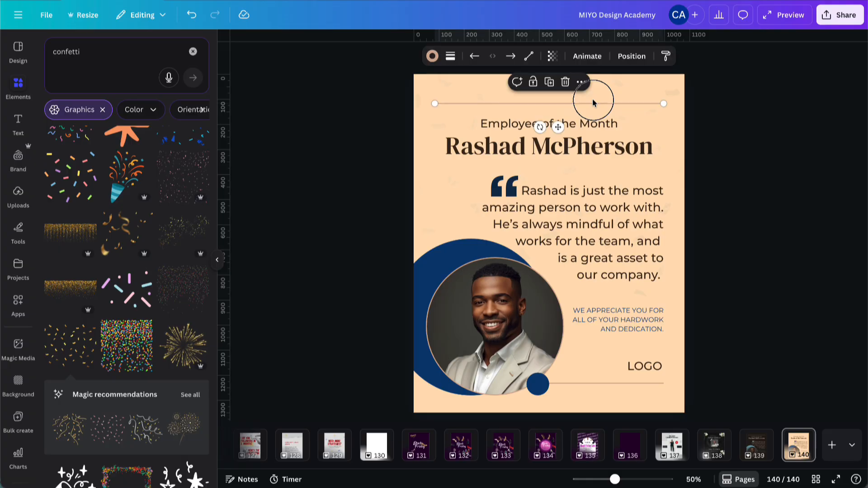
{"action": "left_click", "coordinate": [580, 384], "text": "shift"}
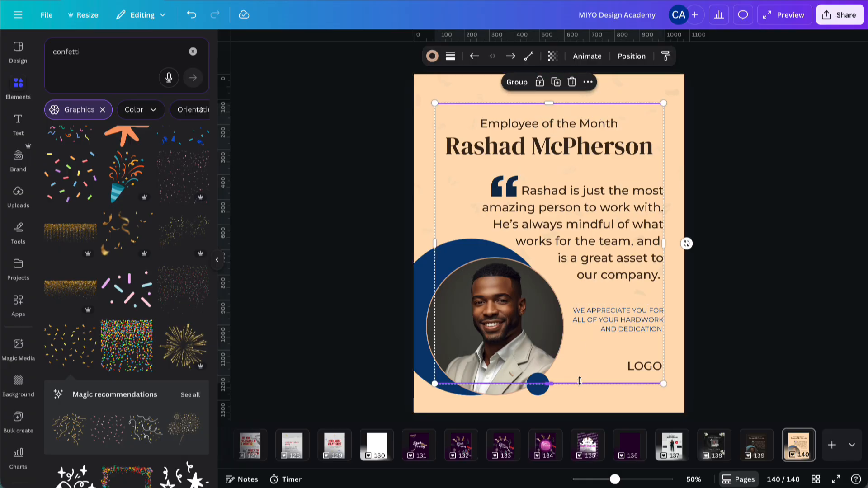
{"action": "left_click", "coordinate": [432, 56]}
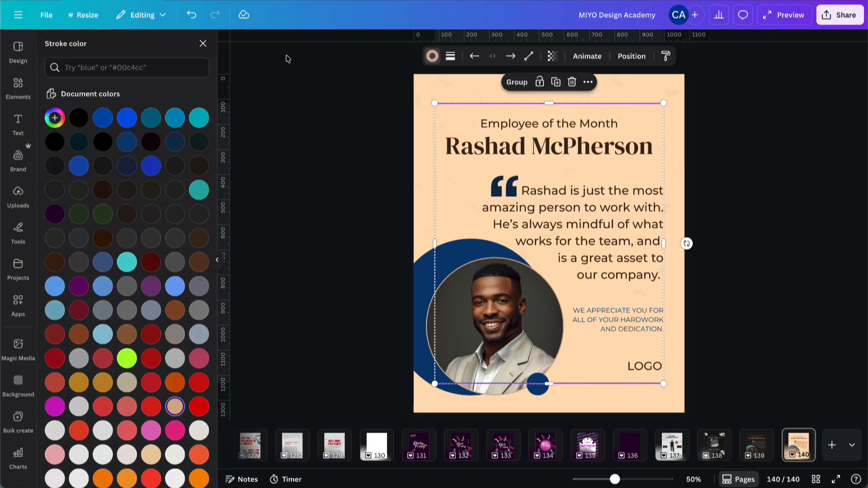
{"action": "left_click", "coordinate": [125, 142]}
{"action": "left_click", "coordinate": [748, 90]}
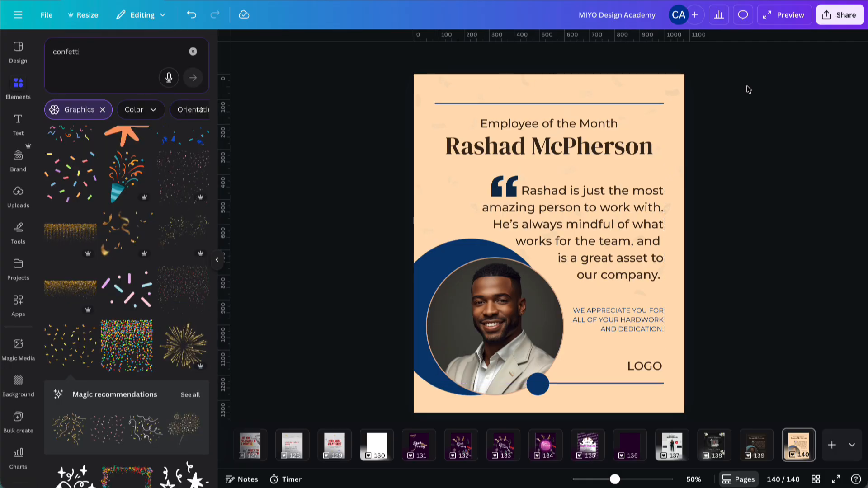
- Change the employee's name heading on the peach page to dark blue #0a3c73
{"action": "left_click", "coordinate": [603, 148]}
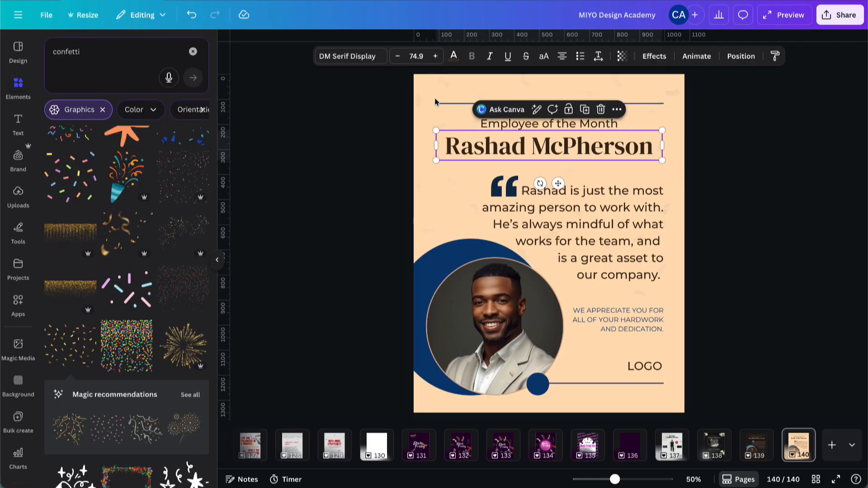
{"action": "left_click", "coordinate": [453, 56]}
{"action": "left_click", "coordinate": [131, 146]}
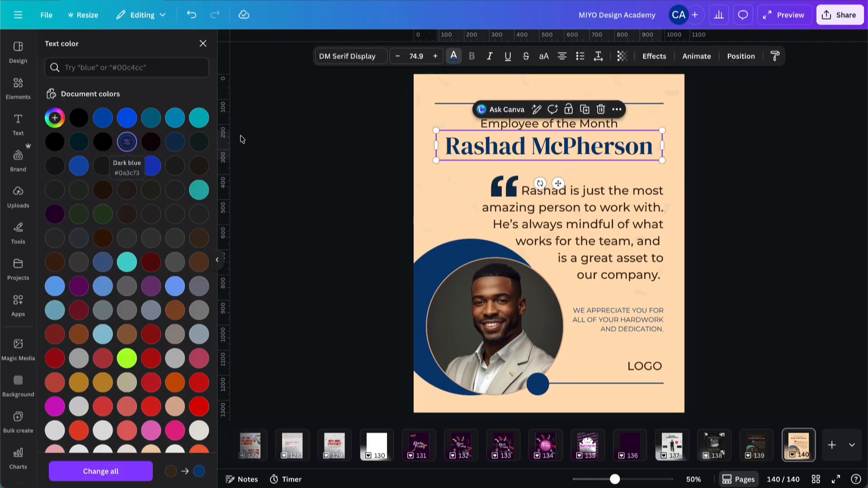
{"action": "left_click", "coordinate": [351, 164]}
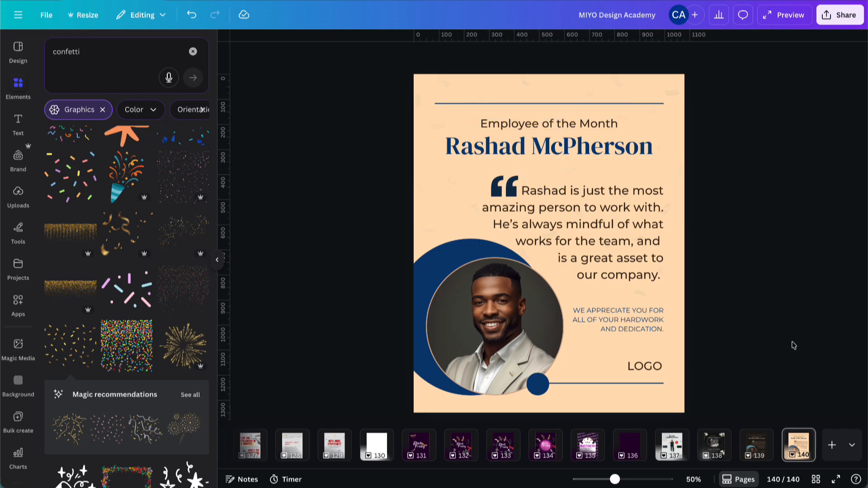
- Check the dark version, and recolour both colours of the peach page's confetti graphic with dark blues, using #0a3c73 for the first
{"action": "left_click", "coordinate": [756, 449]}
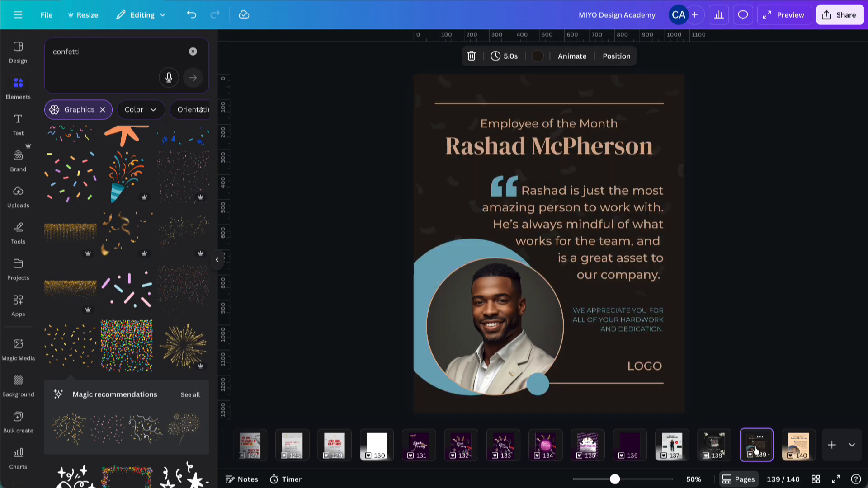
{"action": "left_click", "coordinate": [799, 446]}
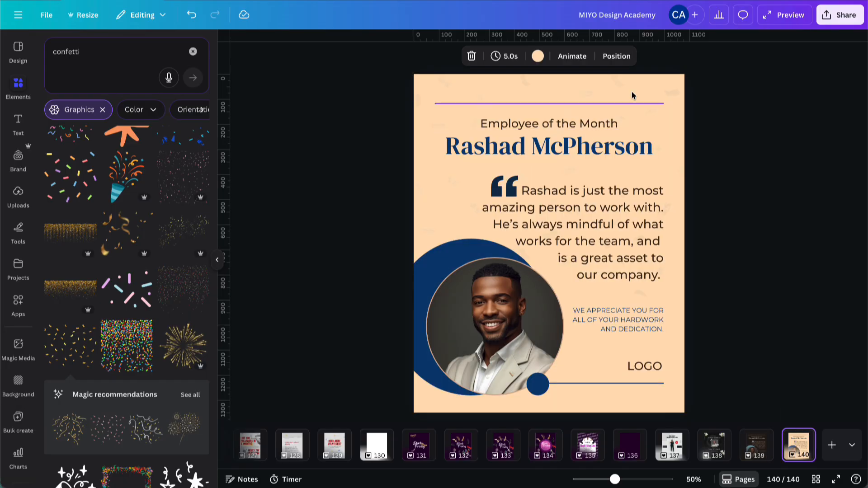
{"action": "left_click", "coordinate": [649, 86]}
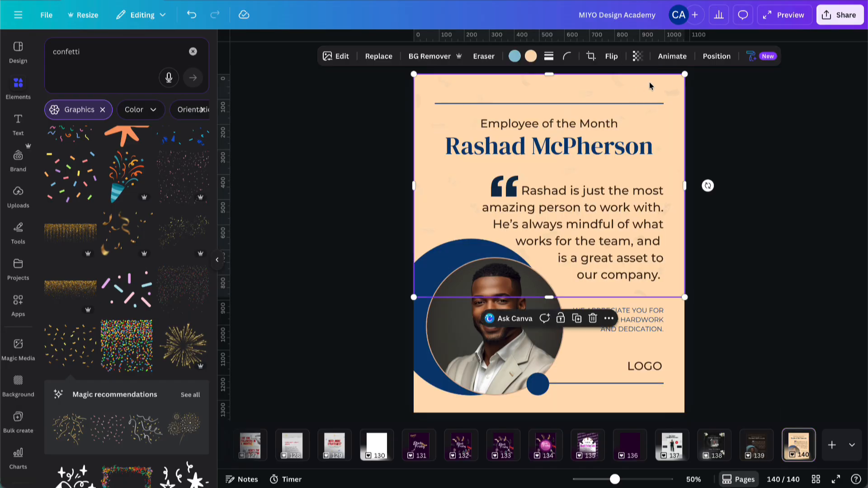
{"action": "left_click", "coordinate": [514, 56]}
{"action": "left_click", "coordinate": [127, 141]}
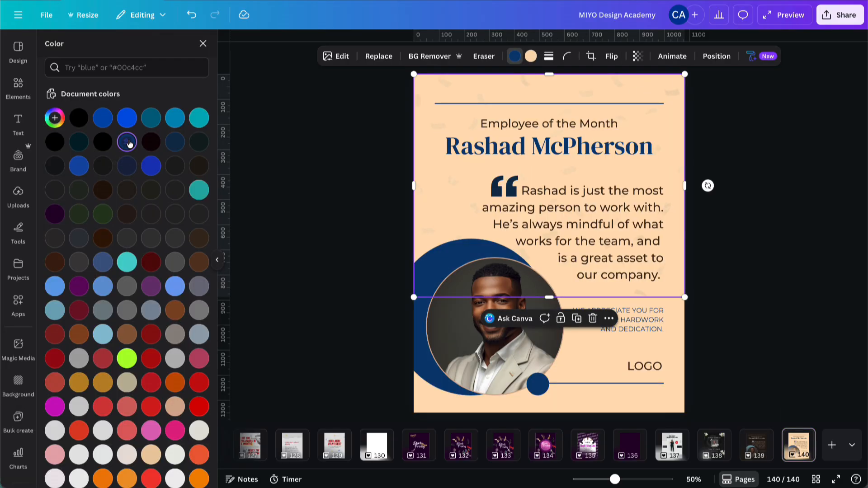
{"action": "left_click", "coordinate": [530, 57]}
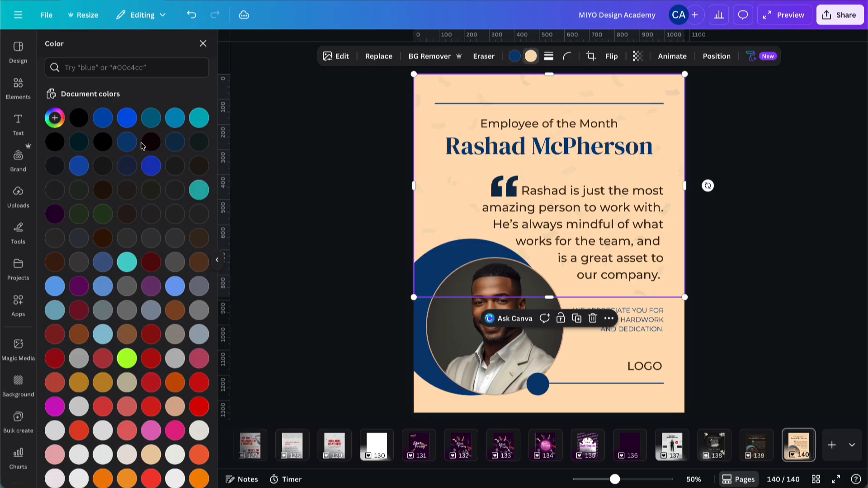
{"action": "left_click", "coordinate": [182, 142]}
- Make the confetti graphic slightly more opaque, and compare the peach page with the dark version
{"action": "left_click", "coordinate": [637, 56]}
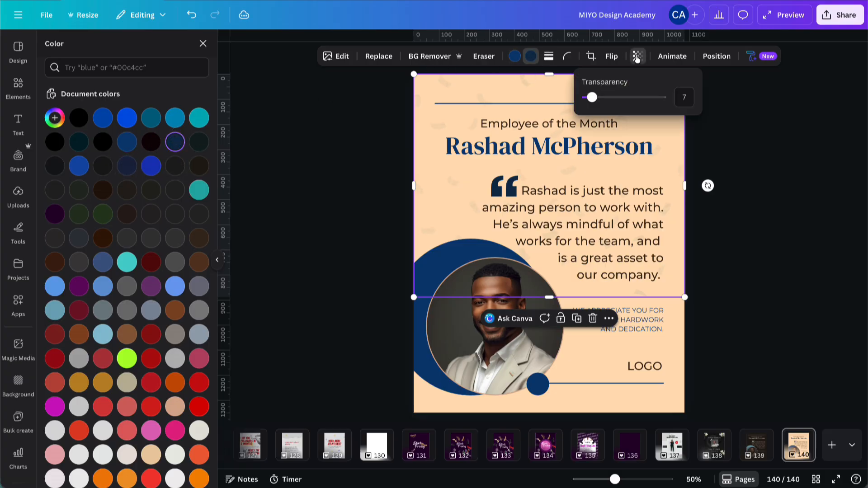
{"action": "mouse_move", "coordinate": [592, 97]}
{"action": "left_mouse_down"}
{"action": "mouse_move", "coordinate": [605, 103]}
{"action": "mouse_move", "coordinate": [597, 101]}
{"action": "left_mouse_up"}
{"action": "left_click", "coordinate": [750, 178]}
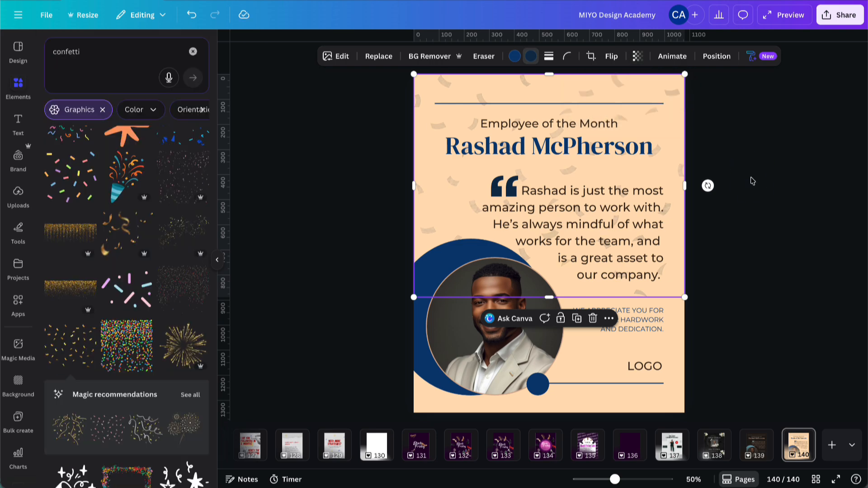
{"action": "left_click", "coordinate": [750, 178]}
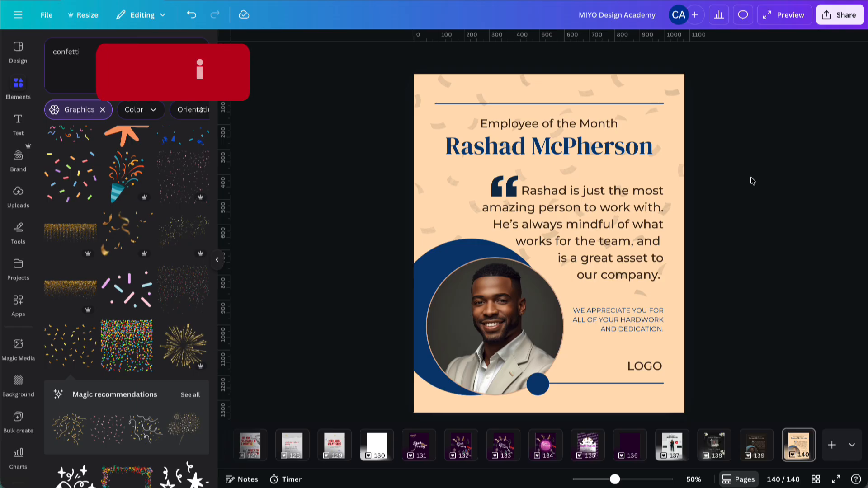
{"action": "left_click", "coordinate": [755, 445]}
{"action": "left_click", "coordinate": [799, 445]}
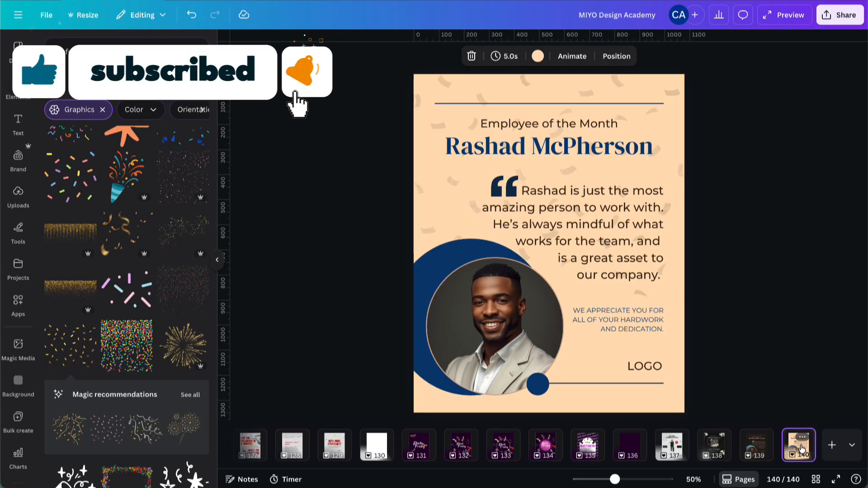